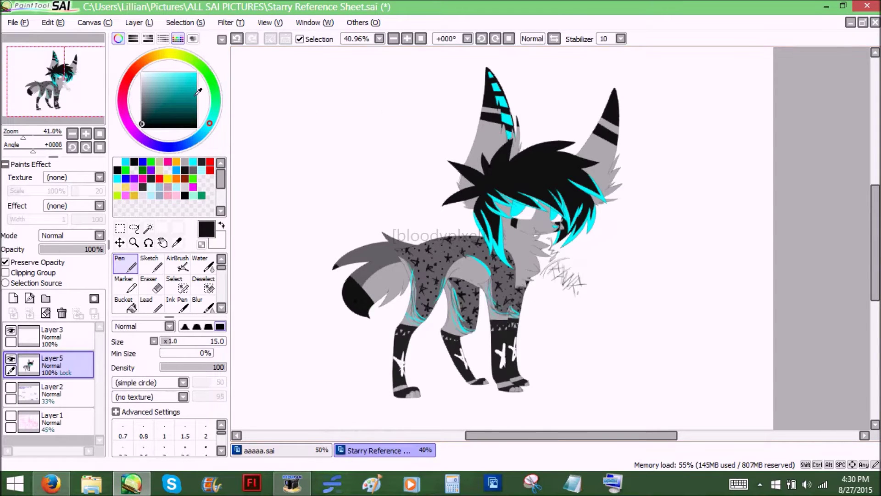
Turn off Preserve Opacity on Layer5, the layer holding the character's colors.
{"action": "left_click_drag", "start_coordinate": [43, 76], "coordinate": [49, 75]}
{"action": "left_click_drag", "start_coordinate": [29, 138], "coordinate": [34, 135]}
{"action": "mouse_move", "coordinate": [59, 78]}
{"action": "left_mouse_down"}
{"action": "mouse_move", "coordinate": [61, 86]}
{"action": "mouse_move", "coordinate": [58, 79]}
{"action": "left_mouse_up"}
{"action": "left_click_drag", "start_coordinate": [32, 138], "coordinate": [25, 137]}
{"action": "left_click_drag", "start_coordinate": [47, 93], "coordinate": [51, 97]}
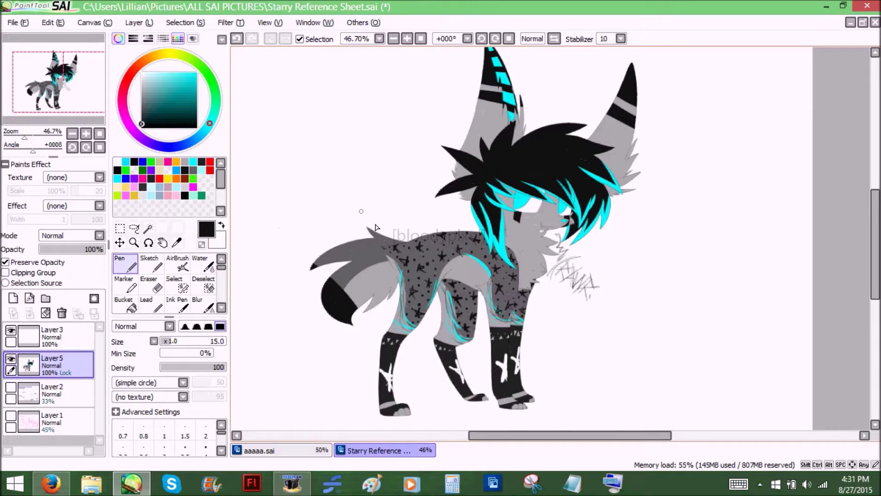
{"action": "left_click", "coordinate": [5, 261]}
Draw a large black loop around the character's body with the Pen and undo it.
{"action": "mouse_move", "coordinate": [387, 200]}
{"action": "left_mouse_down"}
{"action": "mouse_move", "coordinate": [527, 411]}
{"action": "mouse_move", "coordinate": [436, 184]}
{"action": "left_mouse_up"}
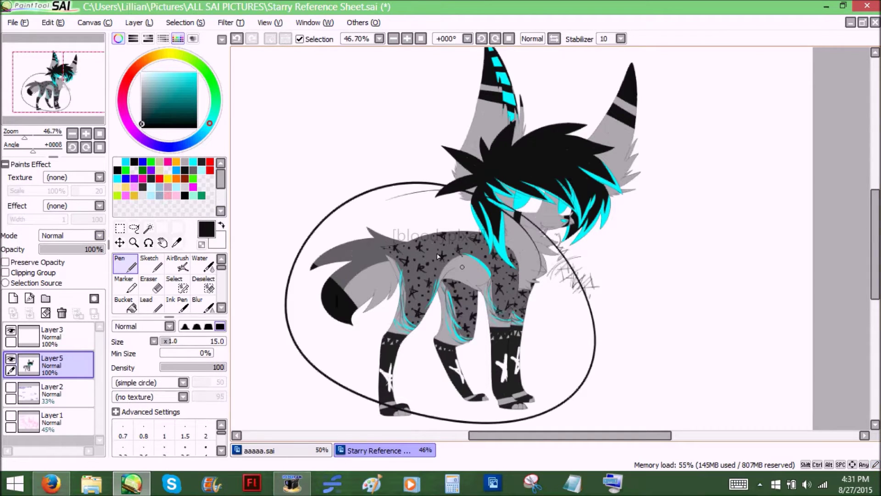
{"action": "left_click", "coordinate": [237, 39]}
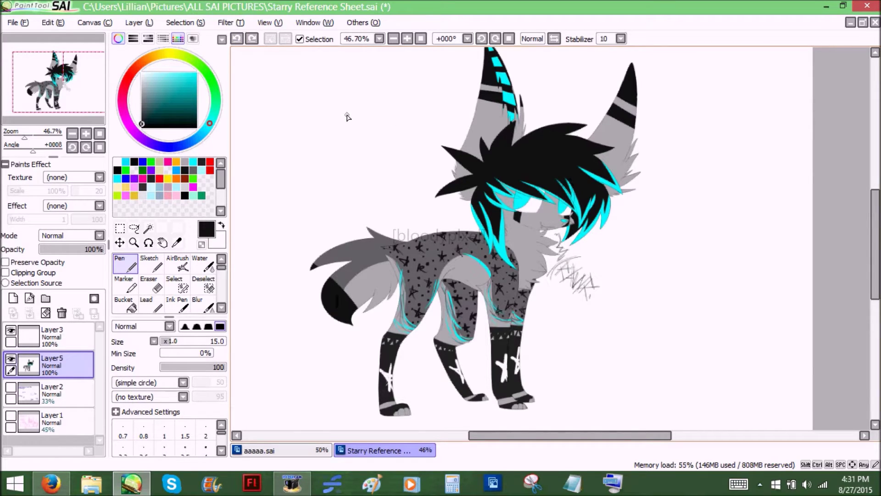
Handwrite "SHADE" in black in the empty area beside the character's legs, with an underline and a check mark below.
{"action": "left_click_drag", "start_coordinate": [59, 72], "coordinate": [85, 95]}
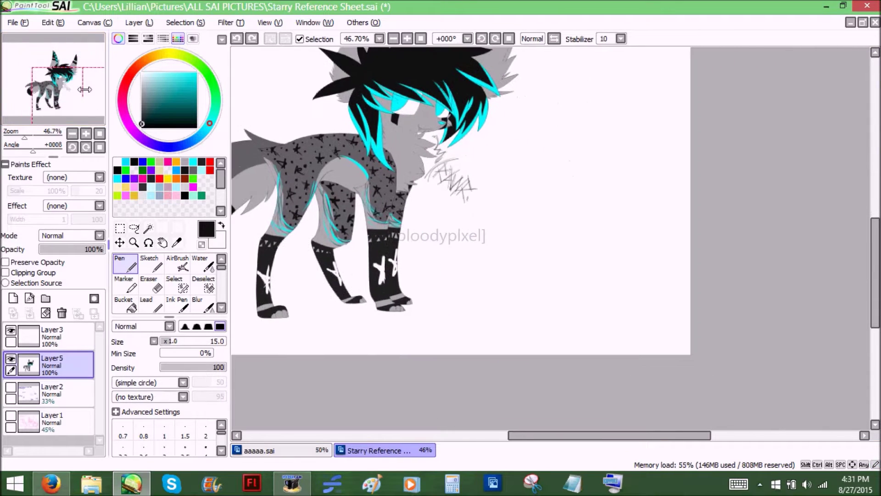
{"action": "left_click_drag", "start_coordinate": [468, 246], "coordinate": [454, 280]}
{"action": "left_click_drag", "start_coordinate": [496, 237], "coordinate": [494, 288]}
{"action": "mouse_move", "coordinate": [495, 226]}
{"action": "left_mouse_down"}
{"action": "mouse_move", "coordinate": [523, 286]}
{"action": "mouse_move", "coordinate": [530, 249]}
{"action": "left_mouse_up"}
{"action": "mouse_move", "coordinate": [534, 247]}
{"action": "left_mouse_down"}
{"action": "mouse_move", "coordinate": [523, 277]}
{"action": "mouse_move", "coordinate": [558, 217]}
{"action": "left_mouse_up"}
{"action": "mouse_move", "coordinate": [527, 253]}
{"action": "left_mouse_down"}
{"action": "mouse_move", "coordinate": [548, 240]}
{"action": "mouse_move", "coordinate": [558, 253]}
{"action": "mouse_move", "coordinate": [565, 235]}
{"action": "left_mouse_up"}
{"action": "mouse_move", "coordinate": [597, 206]}
{"action": "left_mouse_down"}
{"action": "mouse_move", "coordinate": [589, 220]}
{"action": "mouse_move", "coordinate": [607, 253]}
{"action": "left_mouse_up"}
{"action": "scroll", "coordinate": [585, 275], "scroll_direction": "up", "scroll_amount": 1}
{"action": "left_click_drag", "start_coordinate": [460, 345], "coordinate": [629, 271]}
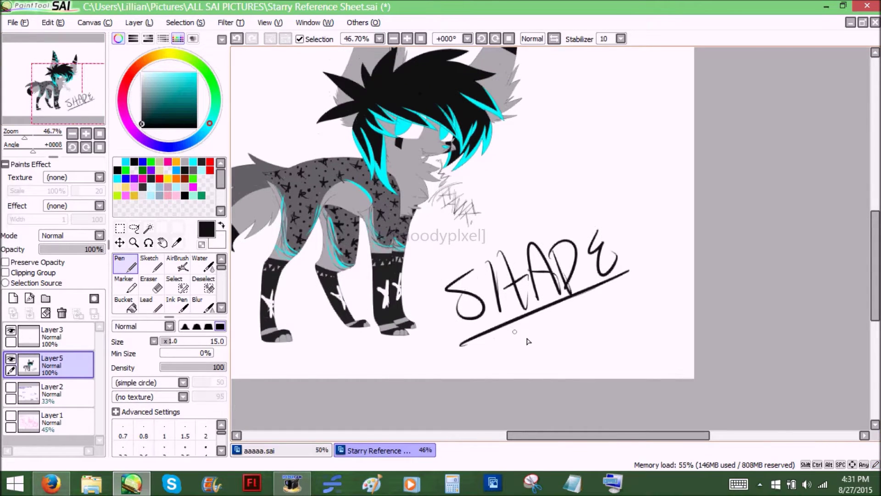
{"action": "left_click_drag", "start_coordinate": [576, 327], "coordinate": [627, 278]}
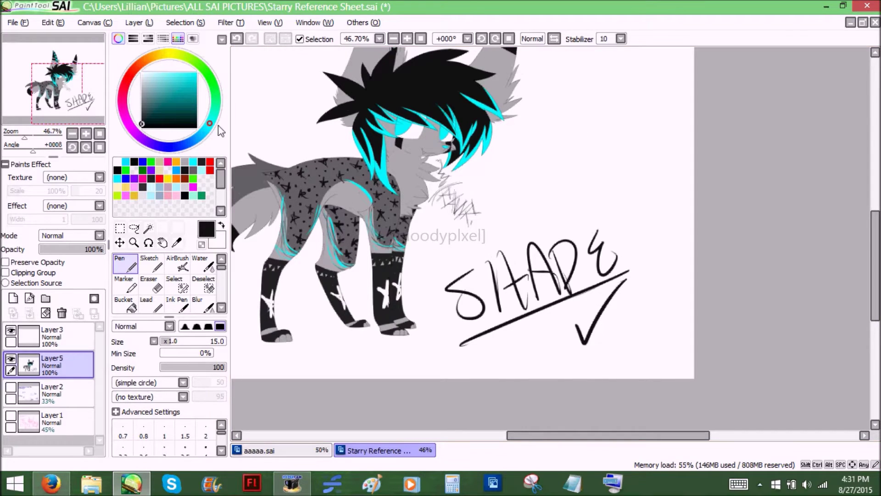
Undo all strokes of the handwritten "SHADE", its underline and the check mark.
{"action": "left_click", "coordinate": [237, 39]}
{"action": "left_click", "coordinate": [237, 39]}
{"action": "left_click", "coordinate": [238, 39]}
{"action": "left_click", "coordinate": [237, 40]}
{"action": "left_click", "coordinate": [238, 39]}
{"action": "left_click", "coordinate": [237, 39]}
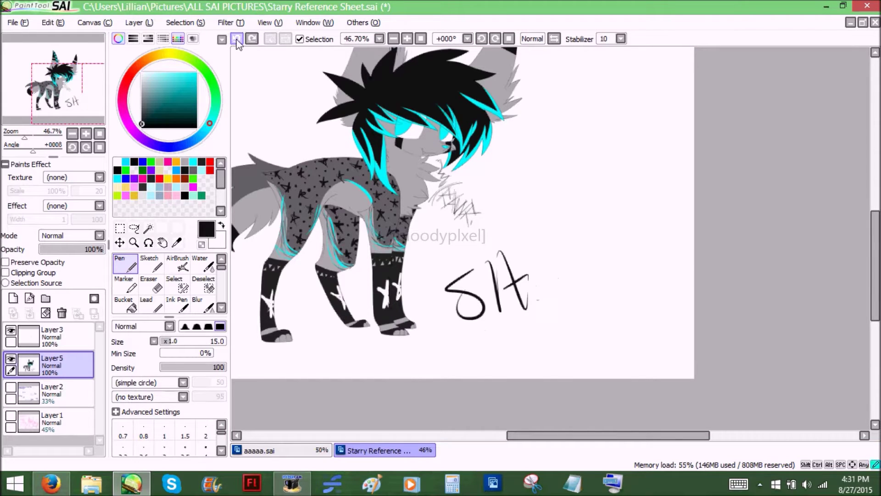
{"action": "left_click", "coordinate": [238, 39]}
{"action": "left_click", "coordinate": [237, 39]}
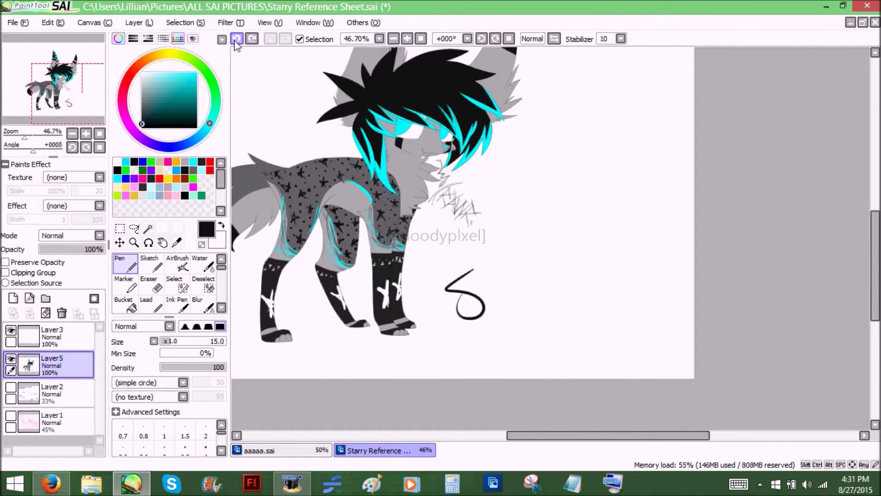
{"action": "left_click", "coordinate": [237, 40]}
Select the whole character on Layer5 with the Magic Wand and add a new layer directly above it.
{"action": "left_click_drag", "start_coordinate": [33, 73], "coordinate": [20, 59]}
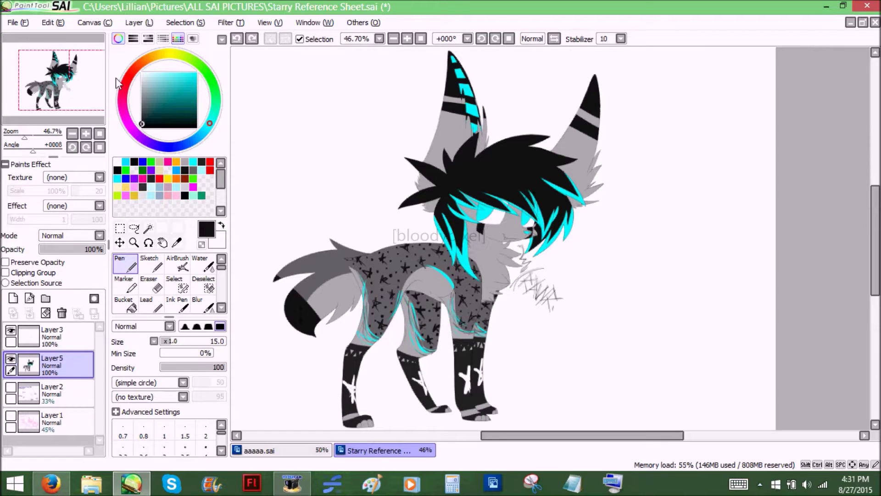
{"action": "left_click_drag", "start_coordinate": [30, 73], "coordinate": [34, 89]}
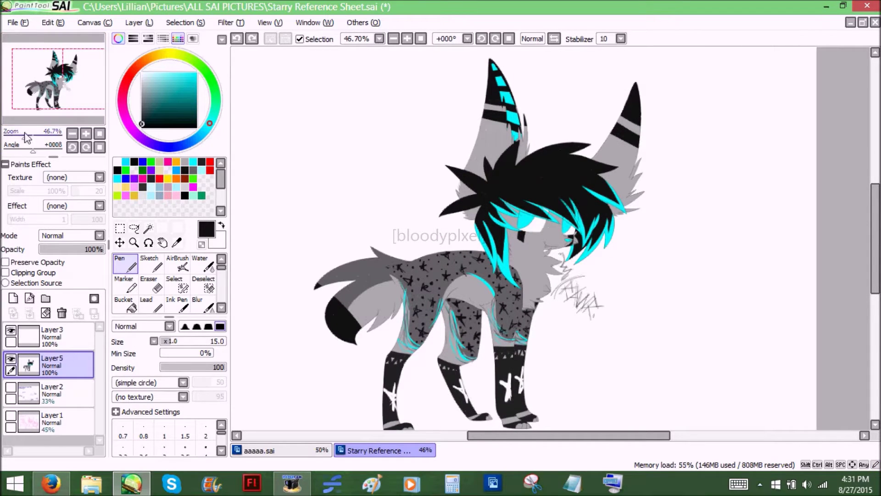
{"action": "left_click_drag", "start_coordinate": [47, 94], "coordinate": [100, 52]}
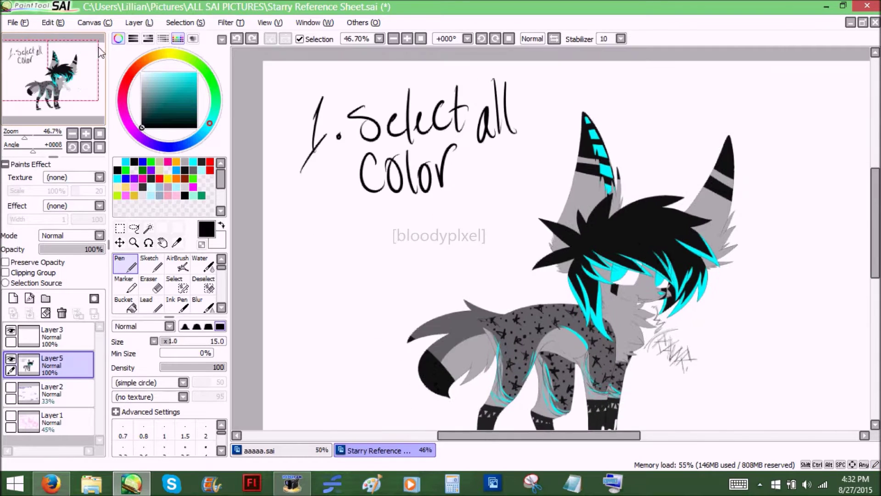
{"action": "left_click_drag", "start_coordinate": [34, 74], "coordinate": [52, 79]}
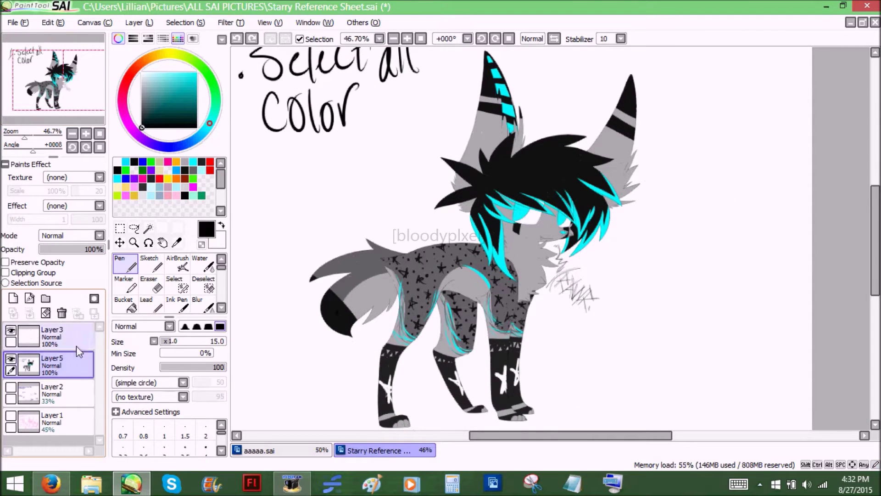
{"action": "left_click", "coordinate": [147, 228]}
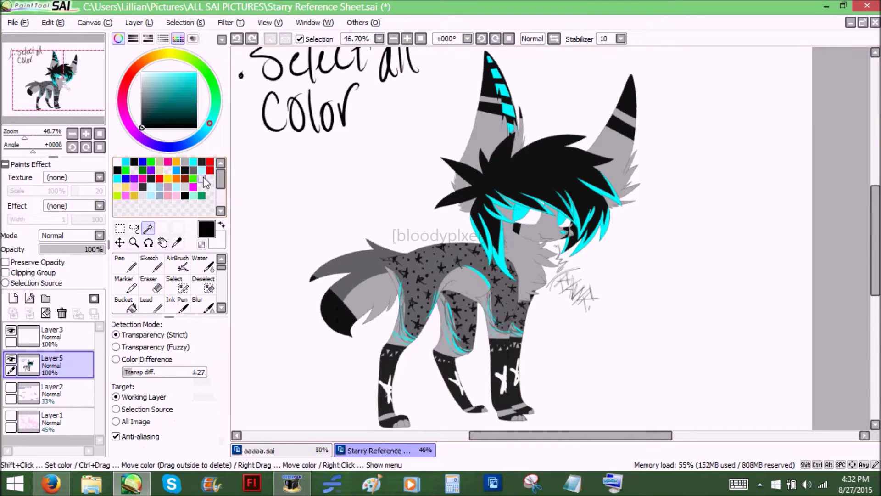
{"action": "left_click_drag", "start_coordinate": [45, 95], "coordinate": [72, 117]}
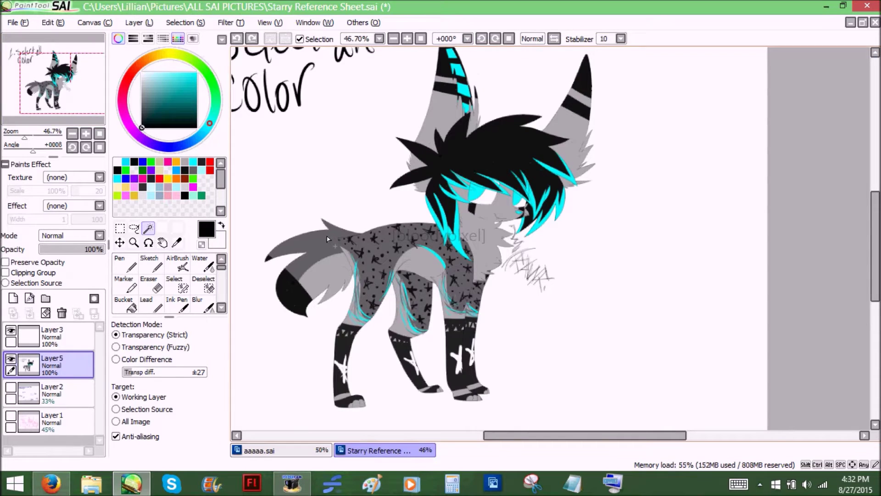
{"action": "left_click", "coordinate": [412, 244]}
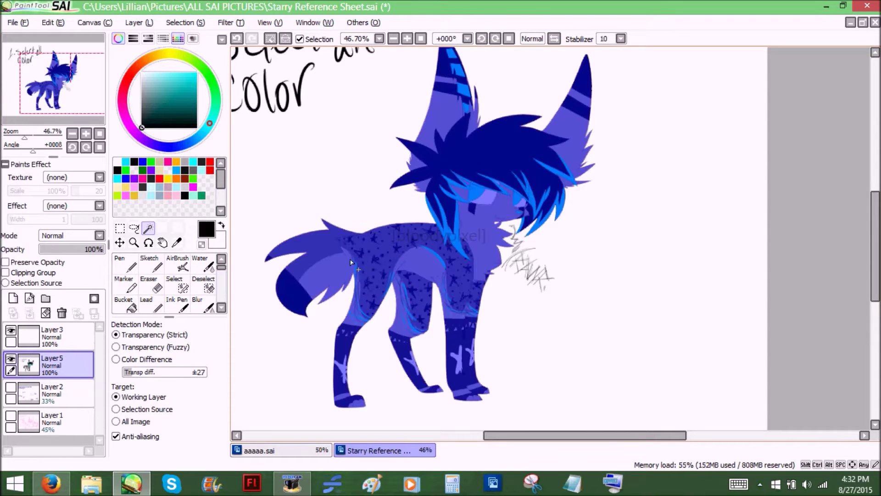
{"action": "mouse_move", "coordinate": [57, 65]}
{"action": "left_mouse_down"}
{"action": "mouse_move", "coordinate": [76, 54]}
{"action": "mouse_move", "coordinate": [42, 76]}
{"action": "left_mouse_up"}
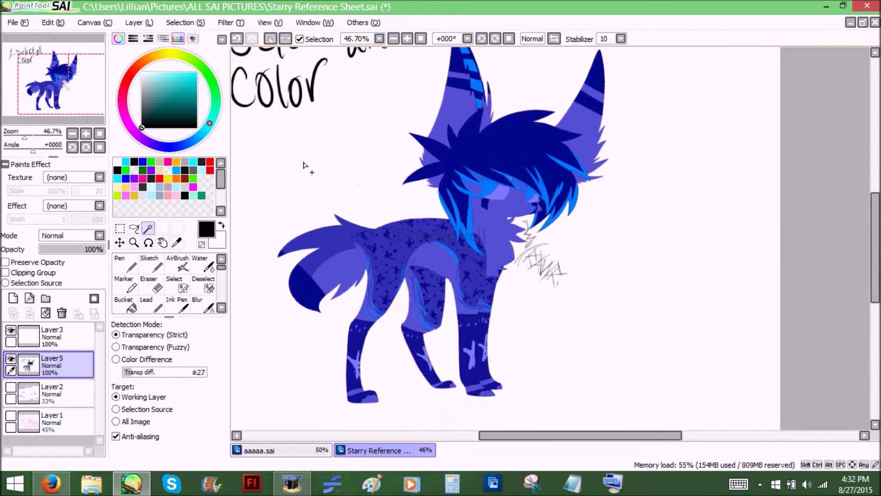
{"action": "left_click", "coordinate": [13, 299]}
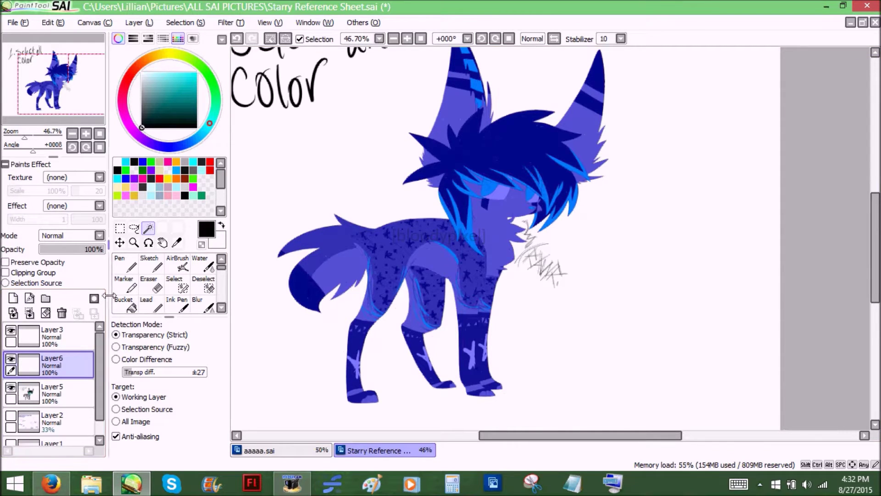
Try a black Bucket fill of the selection on the new layer, and replace it with a light blue fill.
{"action": "left_click", "coordinate": [130, 304]}
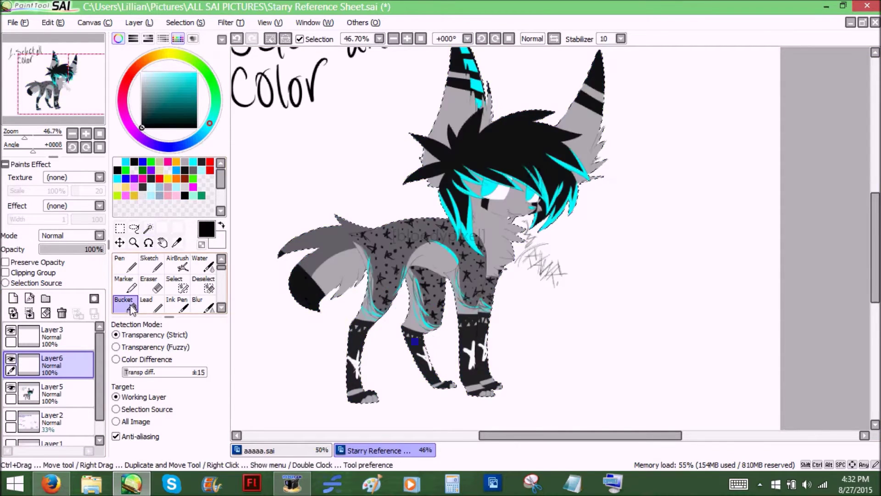
{"action": "left_click", "coordinate": [419, 260]}
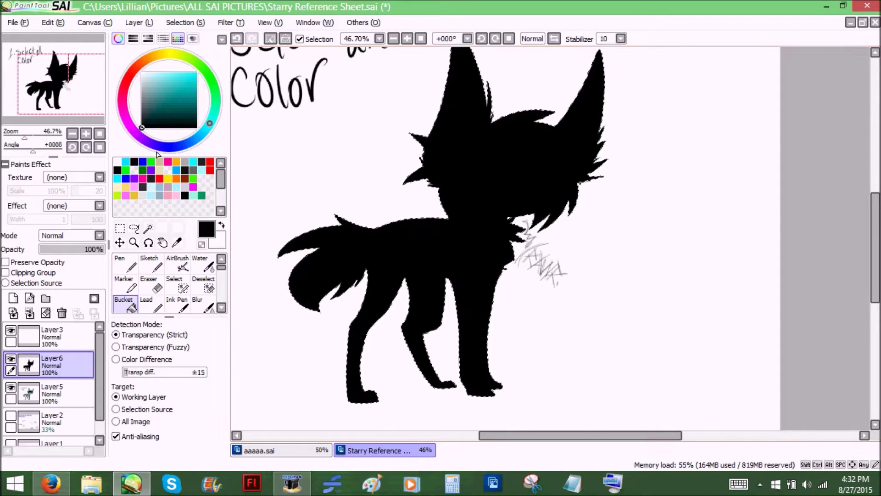
{"action": "key", "text": "ctrl+z"}
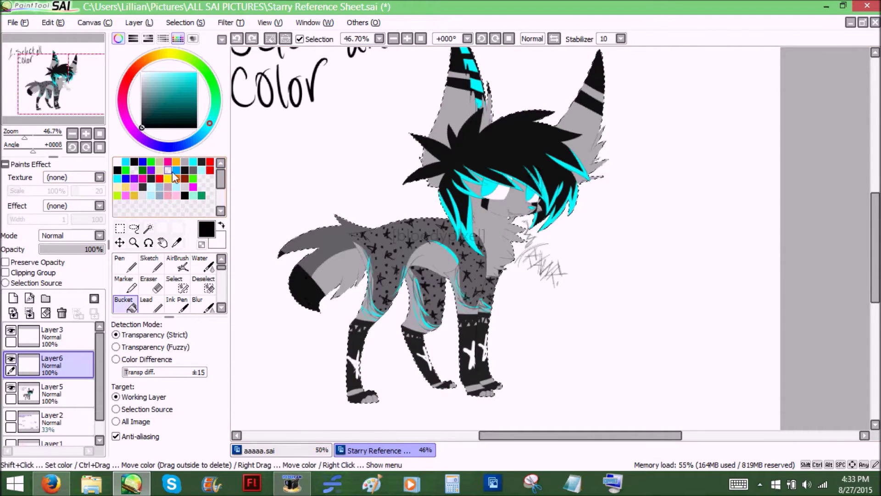
{"action": "left_click", "coordinate": [202, 169]}
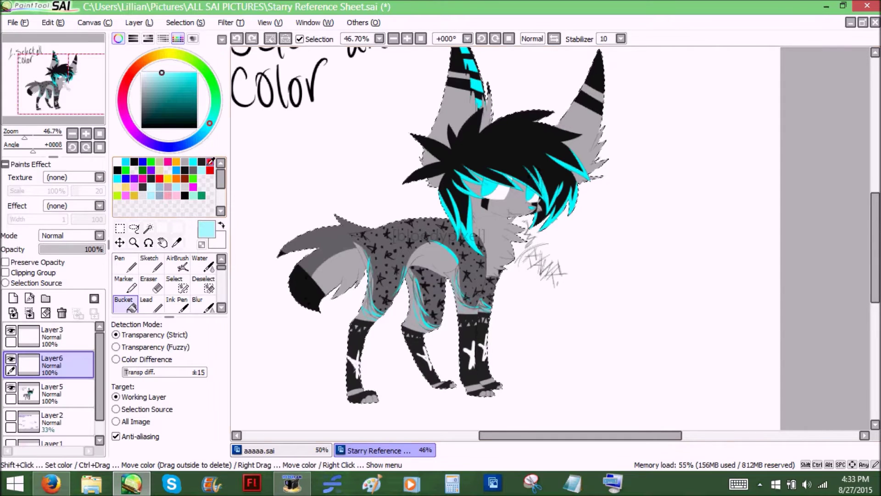
{"action": "left_click", "coordinate": [403, 232]}
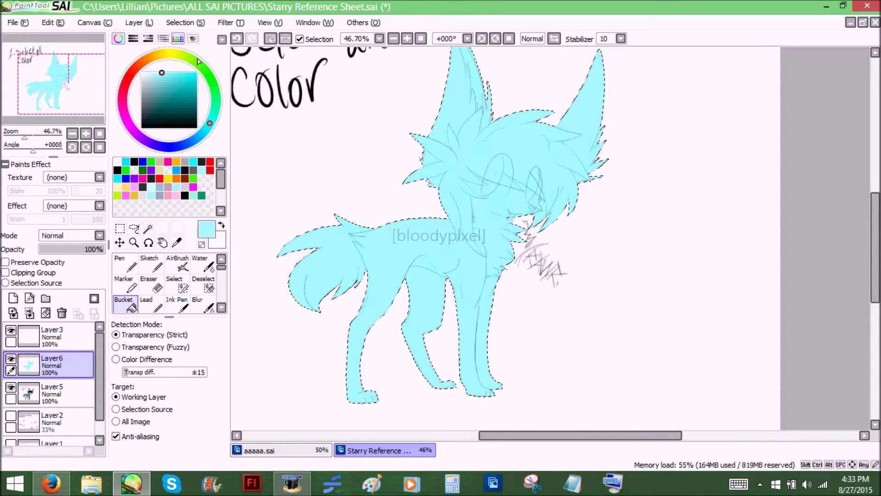
Clear the selection, hide Layer3's line art and examine the edges of the light blue fill up close.
{"action": "left_click_drag", "start_coordinate": [25, 137], "coordinate": [46, 137]}
{"action": "left_click_drag", "start_coordinate": [52, 105], "coordinate": [55, 100]}
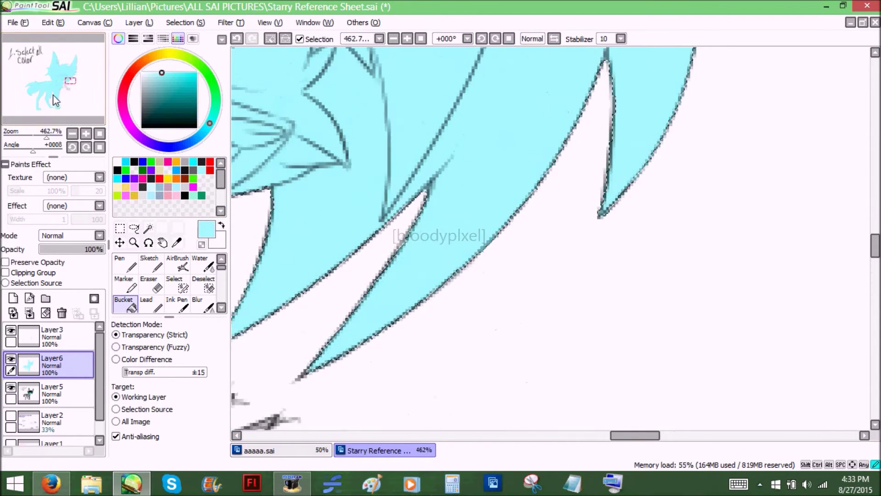
{"action": "left_click", "coordinate": [271, 38]}
{"action": "left_click_drag", "start_coordinate": [41, 137], "coordinate": [56, 137]}
{"action": "left_click", "coordinate": [10, 330]}
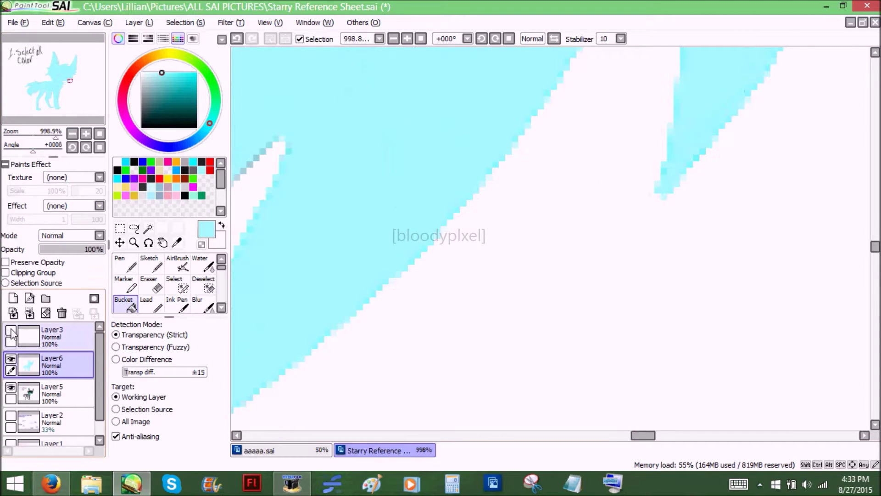
{"action": "left_click_drag", "start_coordinate": [52, 92], "coordinate": [61, 86]}
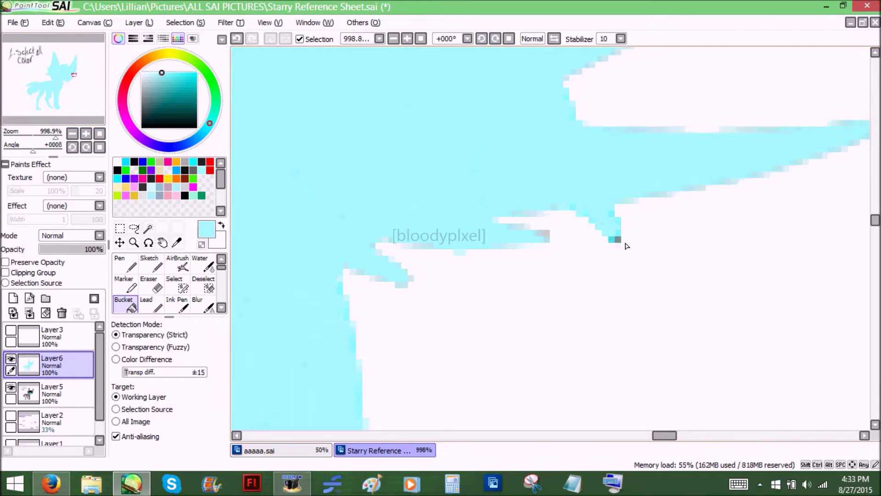
Toggle Layer6's visibility to compare the fill's edges with the colors beneath, and show Layer3 again.
{"action": "left_click", "coordinate": [11, 358]}
{"action": "left_click", "coordinate": [11, 358]}
{"action": "left_click", "coordinate": [11, 358]}
{"action": "left_click", "coordinate": [11, 358]}
{"action": "mouse_move", "coordinate": [52, 137]}
{"action": "left_mouse_down"}
{"action": "mouse_move", "coordinate": [36, 135]}
{"action": "mouse_move", "coordinate": [44, 137]}
{"action": "left_mouse_up"}
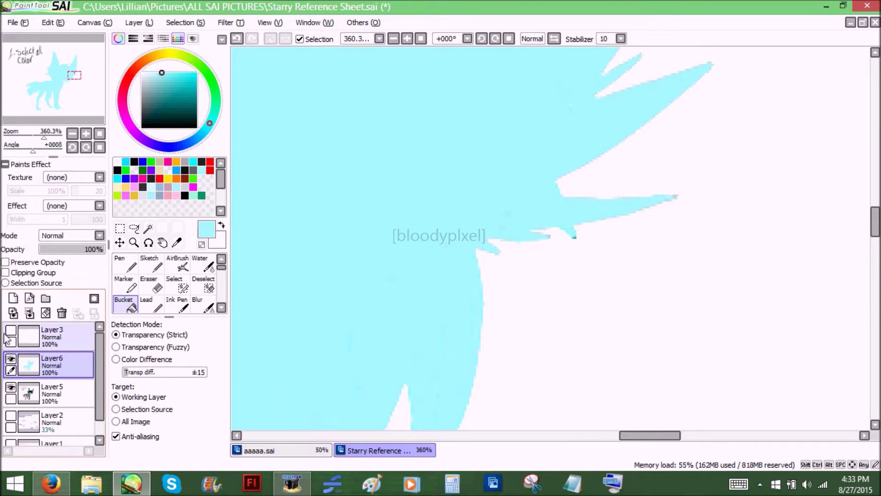
{"action": "left_click", "coordinate": [11, 330]}
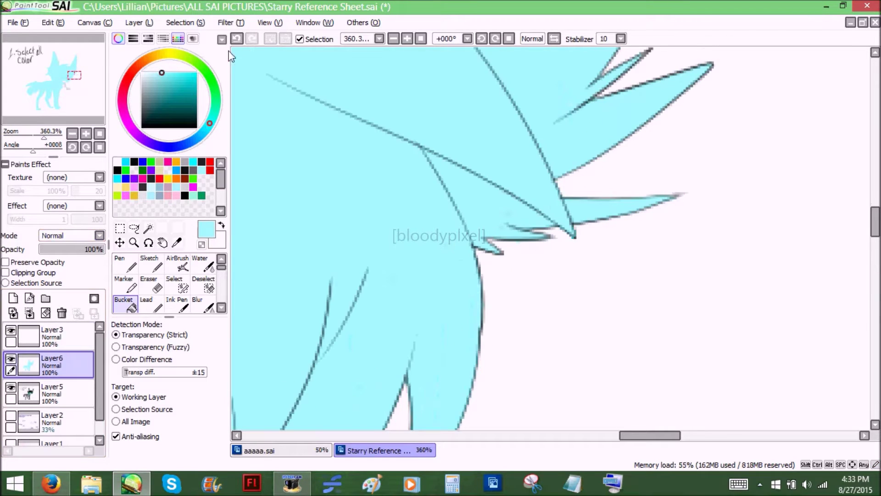
Undo the light blue Bucket fill and restore the character selection.
{"action": "left_click", "coordinate": [237, 39]}
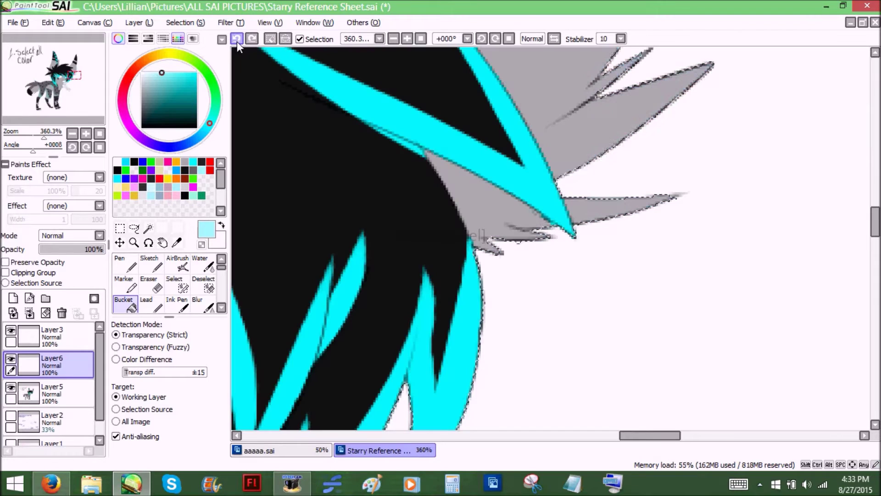
{"action": "left_click_drag", "start_coordinate": [61, 85], "coordinate": [54, 86]}
{"action": "left_click_drag", "start_coordinate": [42, 136], "coordinate": [22, 136]}
Set the Pen's size to 100 and try a light blue stroke over the selected character, undoing it.
{"action": "left_click", "coordinate": [130, 263]}
{"action": "left_click_drag", "start_coordinate": [168, 340], "coordinate": [224, 341]}
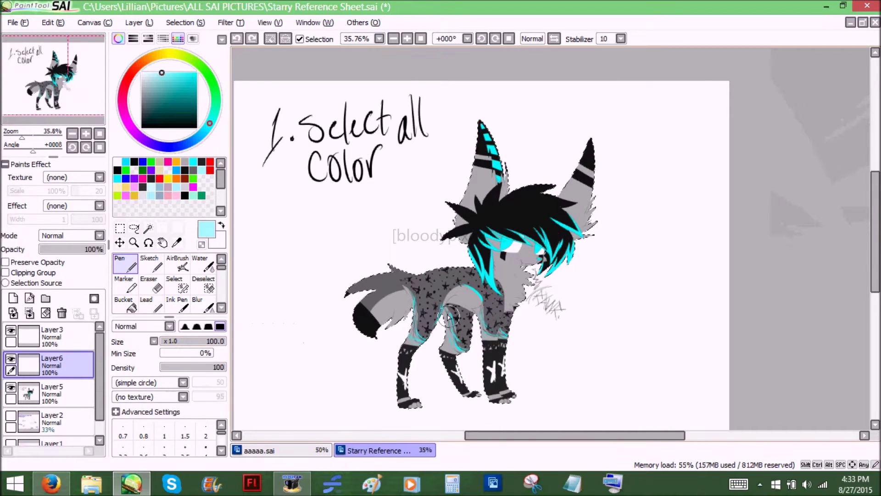
{"action": "mouse_move", "coordinate": [413, 275]}
{"action": "left_mouse_down"}
{"action": "mouse_move", "coordinate": [477, 321]}
{"action": "mouse_move", "coordinate": [500, 277]}
{"action": "mouse_move", "coordinate": [419, 197]}
{"action": "mouse_move", "coordinate": [413, 179]}
{"action": "mouse_move", "coordinate": [641, 301]}
{"action": "mouse_move", "coordinate": [409, 126]}
{"action": "left_mouse_up"}
{"action": "left_click", "coordinate": [237, 38]}
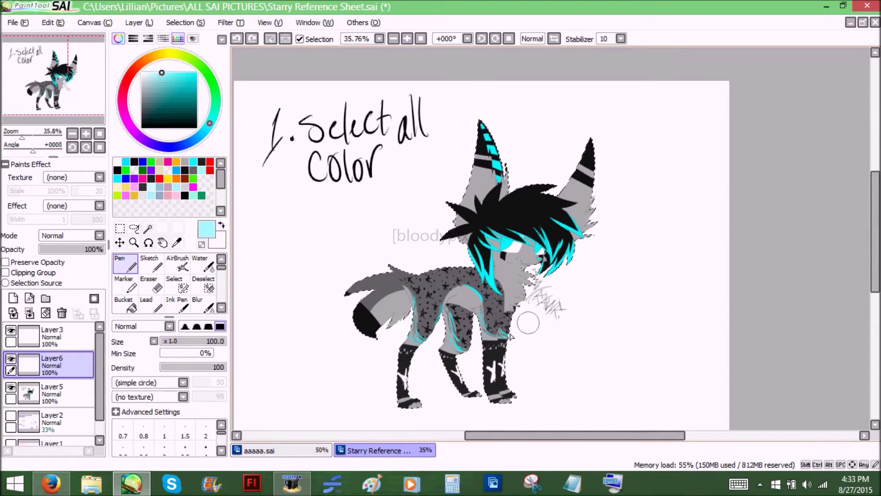
Try the layer Fill command to flood the selection on Layer6 with light blue, and undo it.
{"action": "left_click", "coordinate": [138, 23]}
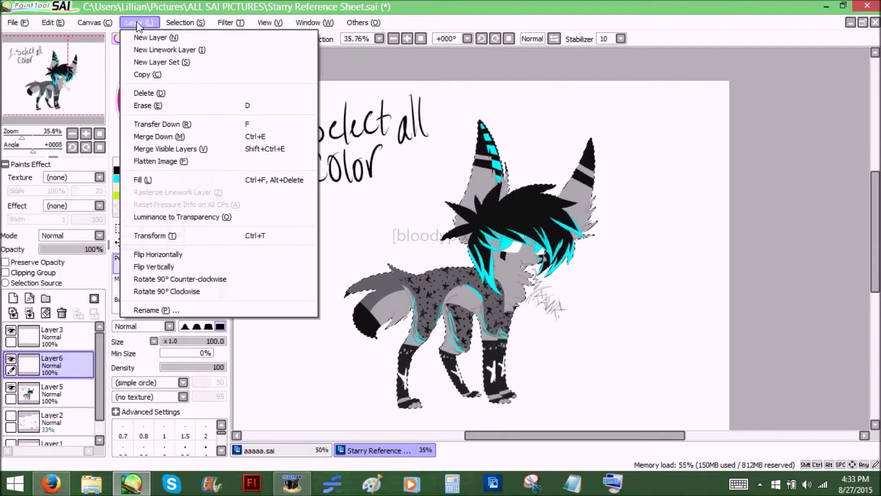
{"action": "left_click", "coordinate": [149, 183]}
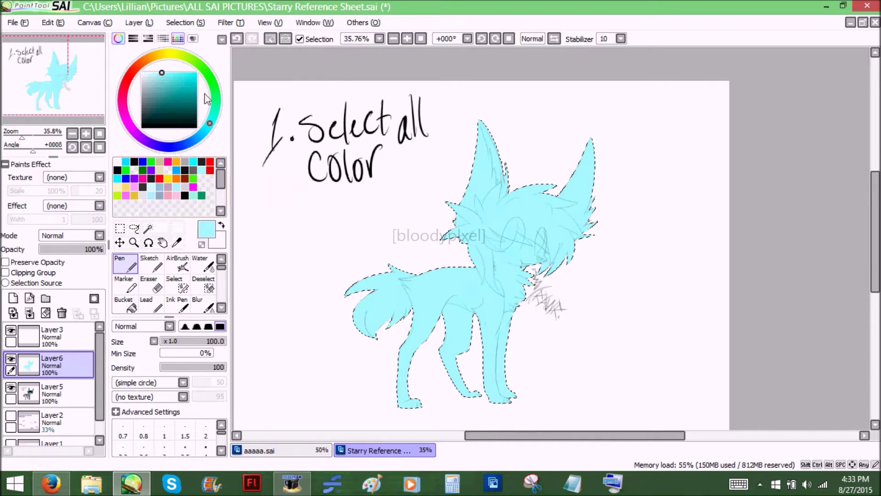
{"action": "left_click", "coordinate": [237, 39]}
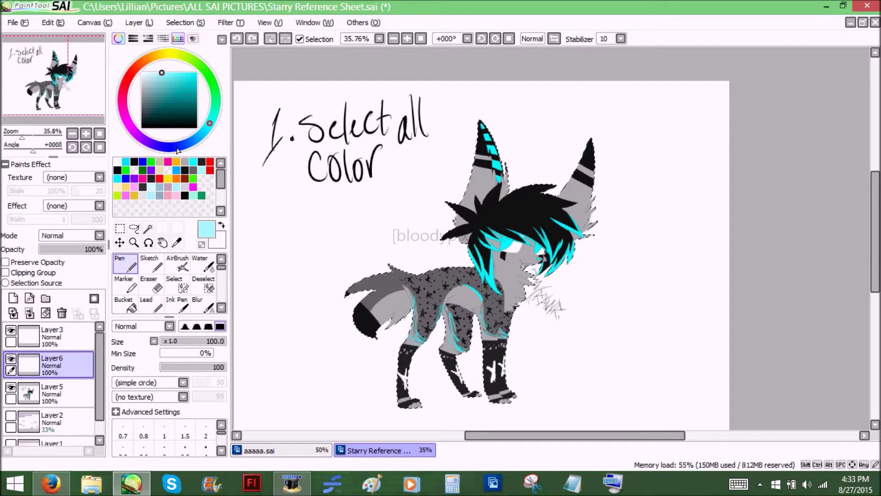
Set the drawing color to black.
{"action": "left_click_drag", "start_coordinate": [87, 83], "coordinate": [85, 88]}
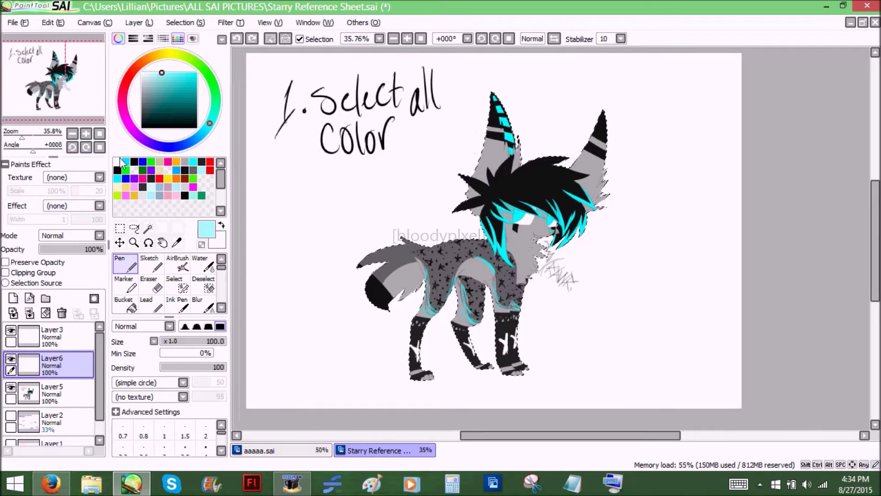
{"action": "left_click", "coordinate": [141, 128]}
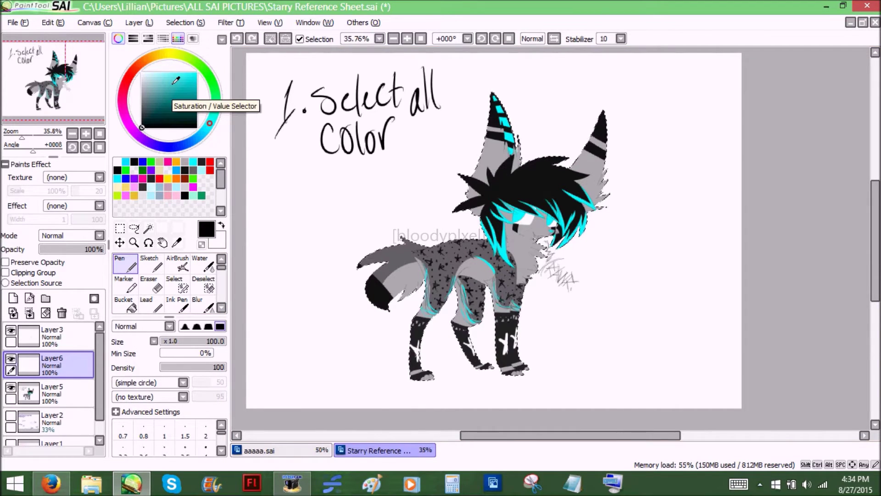
Fill the selected character on Layer6 with black.
{"action": "left_click", "coordinate": [124, 303]}
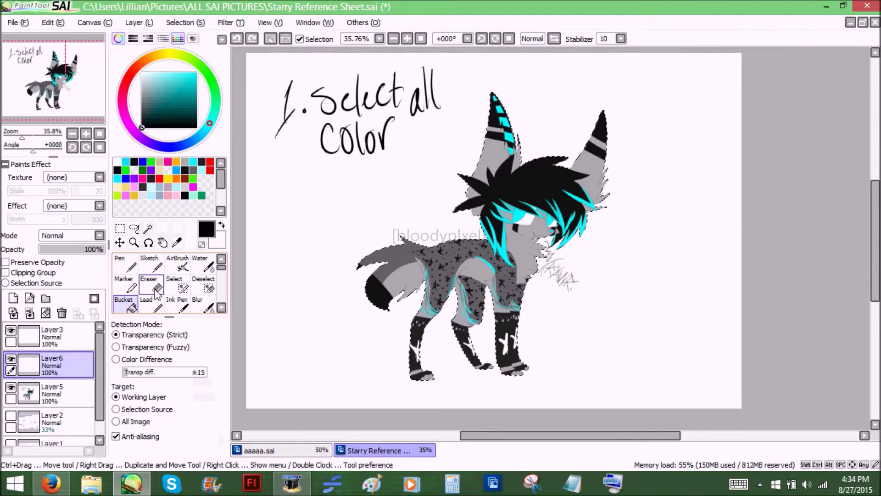
{"action": "left_click", "coordinate": [139, 22]}
{"action": "left_click", "coordinate": [140, 178]}
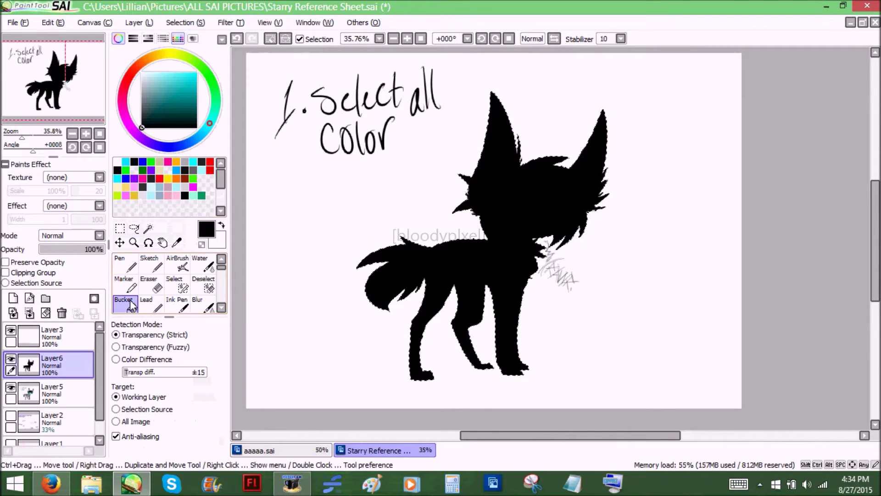
Switch to the Eraser and set Layer6 to Normal mode with 57% opacity.
{"action": "left_click", "coordinate": [129, 271]}
{"action": "left_click", "coordinate": [149, 285]}
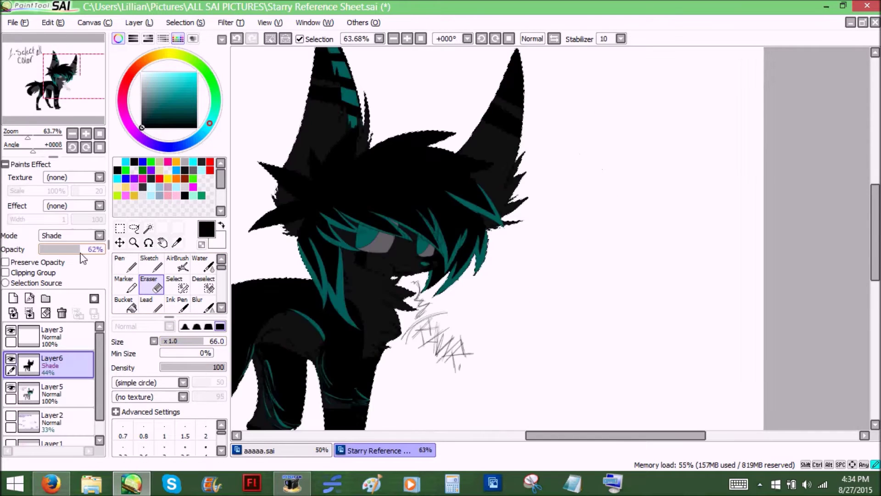
{"action": "left_click", "coordinate": [59, 234]}
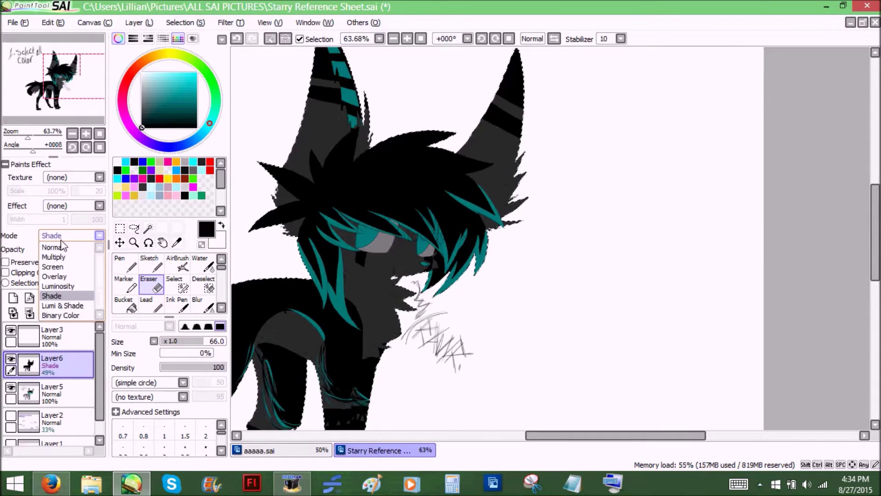
{"action": "left_click", "coordinate": [62, 246]}
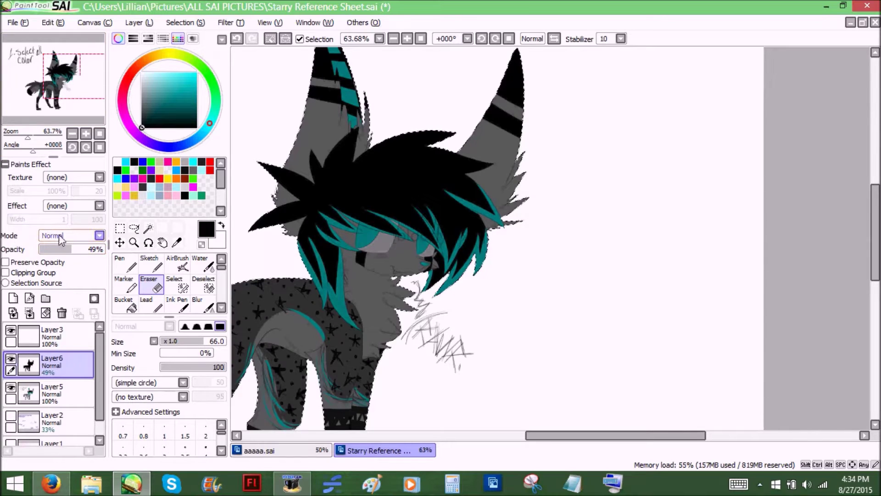
{"action": "mouse_move", "coordinate": [67, 95]}
{"action": "left_mouse_down"}
{"action": "mouse_move", "coordinate": [48, 114]}
{"action": "mouse_move", "coordinate": [59, 104]}
{"action": "left_mouse_up"}
{"action": "mouse_move", "coordinate": [73, 248]}
{"action": "left_mouse_down"}
{"action": "mouse_move", "coordinate": [91, 250]}
{"action": "mouse_move", "coordinate": [78, 257]}
{"action": "left_mouse_up"}
{"action": "left_click_drag", "start_coordinate": [28, 137], "coordinate": [31, 137]}
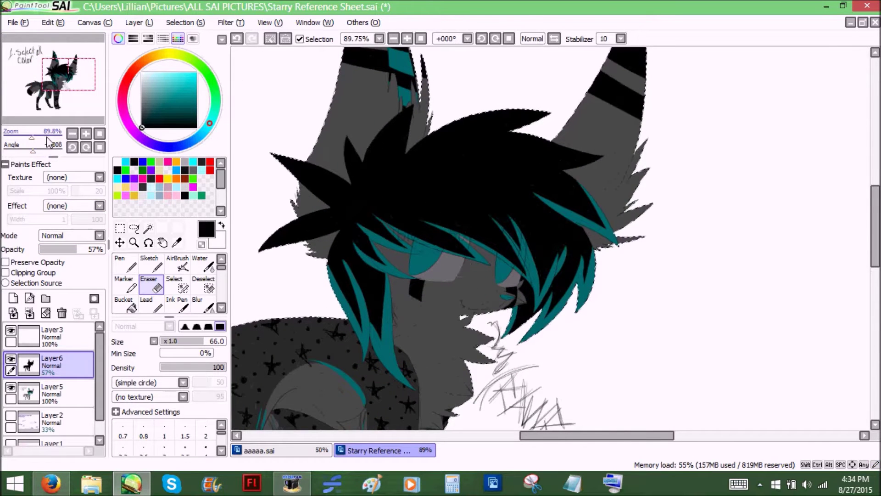
Erase parts of the black shading on Layer6 over the ears, hair, chest and legs to bring out lit areas.
{"action": "left_click_drag", "start_coordinate": [62, 67], "coordinate": [59, 65]}
{"action": "mouse_move", "coordinate": [635, 251]}
{"action": "left_mouse_down"}
{"action": "mouse_move", "coordinate": [564, 189]}
{"action": "mouse_move", "coordinate": [610, 210]}
{"action": "mouse_move", "coordinate": [618, 236]}
{"action": "mouse_move", "coordinate": [549, 213]}
{"action": "left_mouse_up"}
{"action": "left_click_drag", "start_coordinate": [624, 180], "coordinate": [565, 169]}
{"action": "mouse_move", "coordinate": [605, 337]}
{"action": "left_mouse_down"}
{"action": "mouse_move", "coordinate": [584, 261]}
{"action": "mouse_move", "coordinate": [568, 332]}
{"action": "left_mouse_up"}
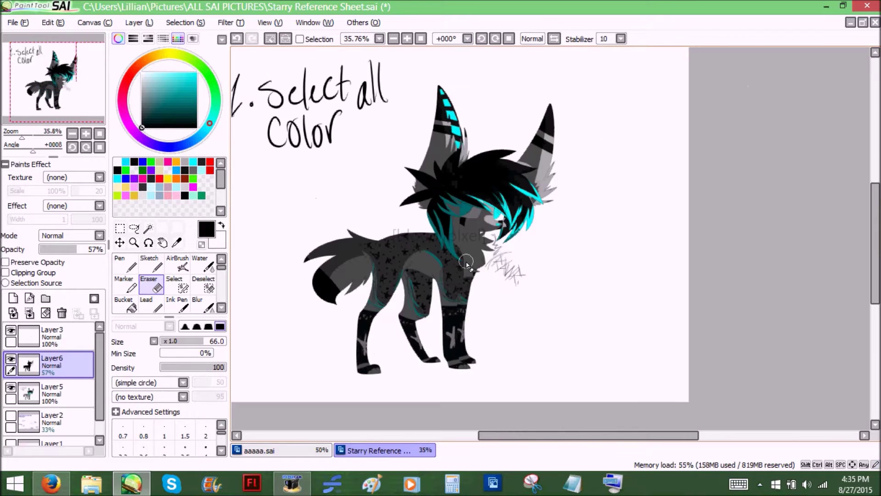
{"action": "mouse_move", "coordinate": [466, 261]}
{"action": "left_mouse_down"}
{"action": "mouse_move", "coordinate": [480, 233]}
{"action": "mouse_move", "coordinate": [456, 301]}
{"action": "mouse_move", "coordinate": [454, 249]}
{"action": "mouse_move", "coordinate": [450, 340]}
{"action": "mouse_move", "coordinate": [461, 367]}
{"action": "mouse_move", "coordinate": [452, 256]}
{"action": "mouse_move", "coordinate": [451, 275]}
{"action": "left_mouse_up"}
{"action": "mouse_move", "coordinate": [450, 266]}
{"action": "left_mouse_down"}
{"action": "mouse_move", "coordinate": [451, 330]}
{"action": "mouse_move", "coordinate": [475, 262]}
{"action": "mouse_move", "coordinate": [469, 358]}
{"action": "mouse_move", "coordinate": [468, 328]}
{"action": "left_mouse_up"}
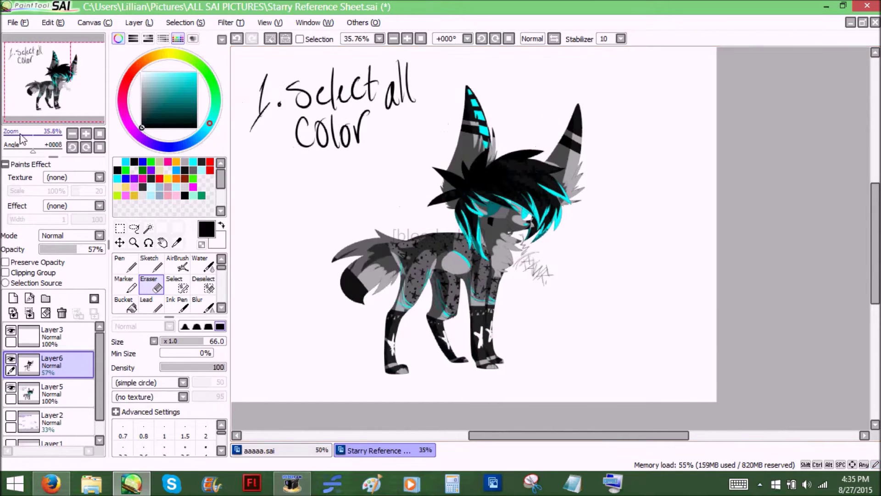
Set Layer6 to Shade mode at 26% opacity, and clear the layer's contents.
{"action": "mouse_move", "coordinate": [20, 138]}
{"action": "left_mouse_down"}
{"action": "mouse_move", "coordinate": [34, 134]}
{"action": "mouse_move", "coordinate": [26, 134]}
{"action": "left_mouse_up"}
{"action": "left_click_drag", "start_coordinate": [70, 81], "coordinate": [63, 79]}
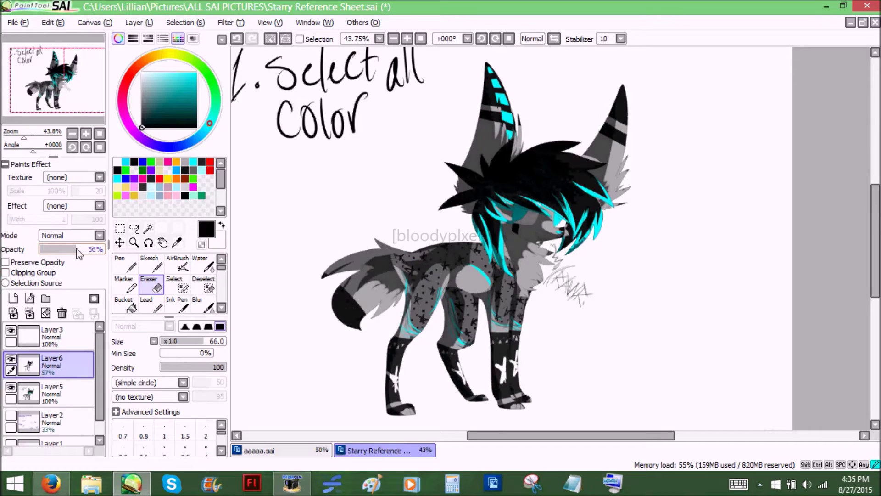
{"action": "left_click", "coordinate": [66, 235]}
{"action": "left_click", "coordinate": [52, 296]}
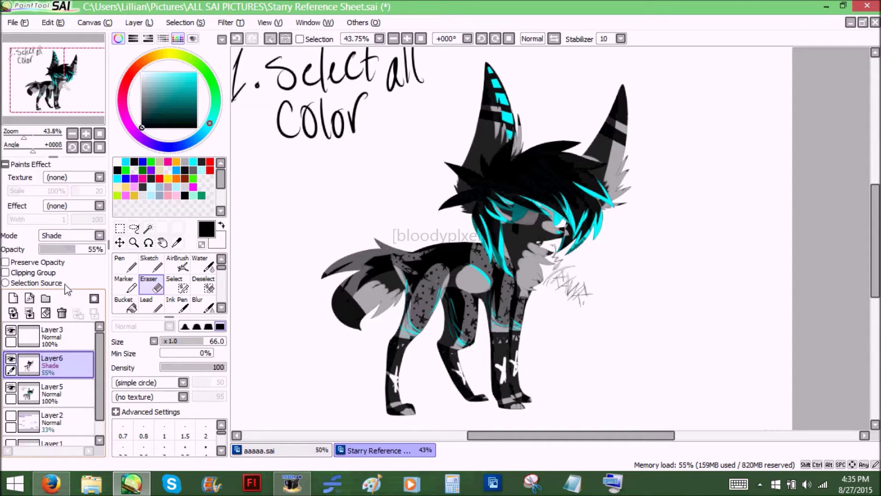
{"action": "mouse_move", "coordinate": [68, 248]}
{"action": "left_mouse_down"}
{"action": "mouse_move", "coordinate": [46, 249]}
{"action": "mouse_move", "coordinate": [59, 253]}
{"action": "mouse_move", "coordinate": [51, 257]}
{"action": "mouse_move", "coordinate": [107, 250]}
{"action": "mouse_move", "coordinate": [64, 252]}
{"action": "left_mouse_up"}
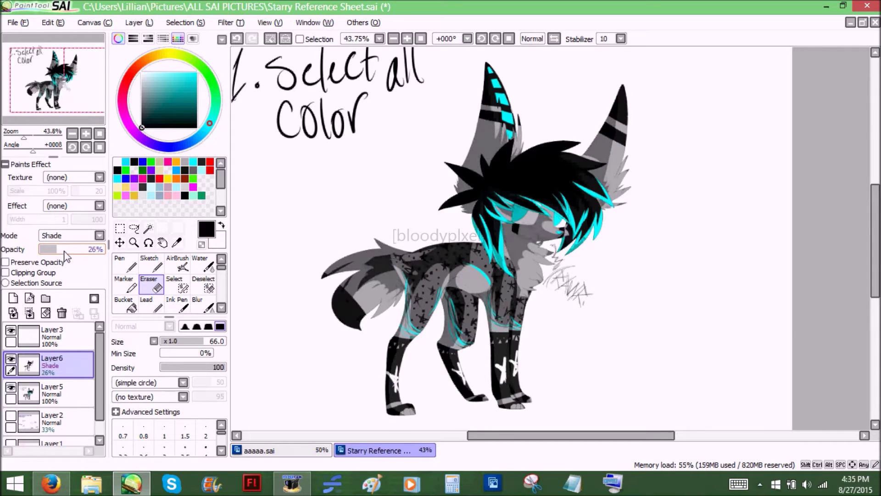
{"action": "left_click", "coordinate": [45, 312]}
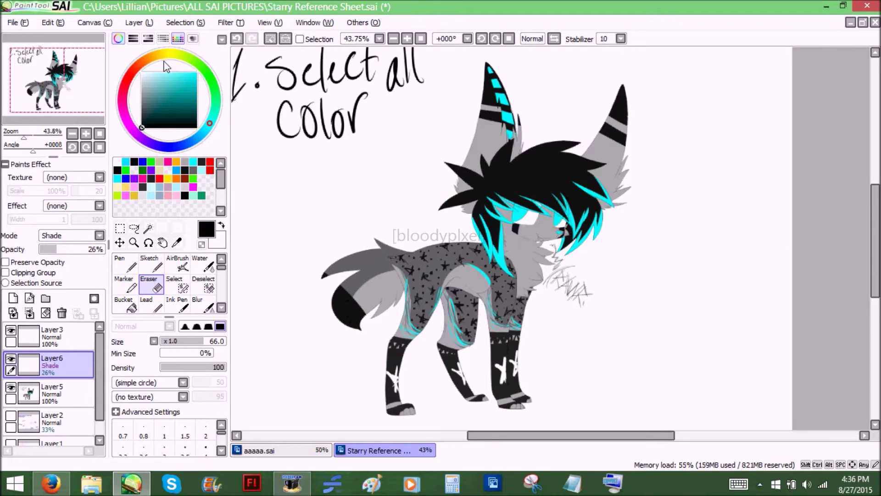
Set the drawing color to a saturated golden yellow.
{"action": "left_click_drag", "start_coordinate": [168, 56], "coordinate": [157, 55]}
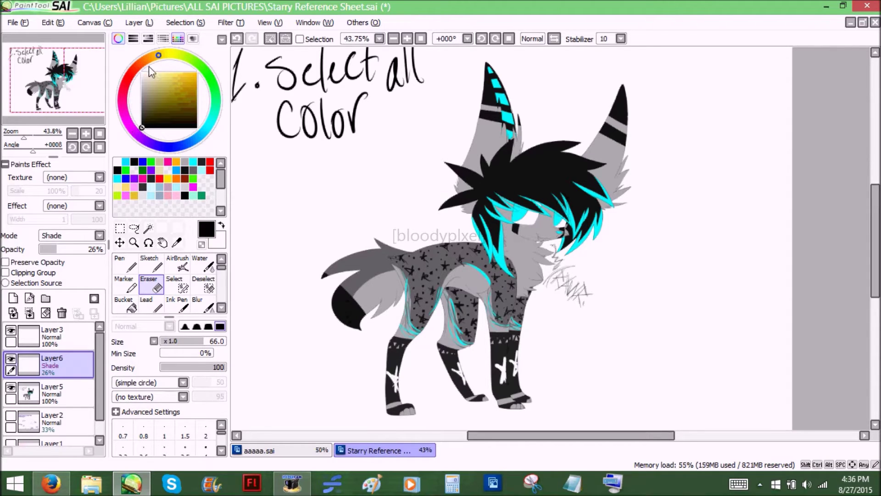
{"action": "left_click_drag", "start_coordinate": [160, 56], "coordinate": [182, 55]}
{"action": "left_click_drag", "start_coordinate": [85, 69], "coordinate": [87, 64]}
{"action": "left_click_drag", "start_coordinate": [153, 61], "coordinate": [163, 56]}
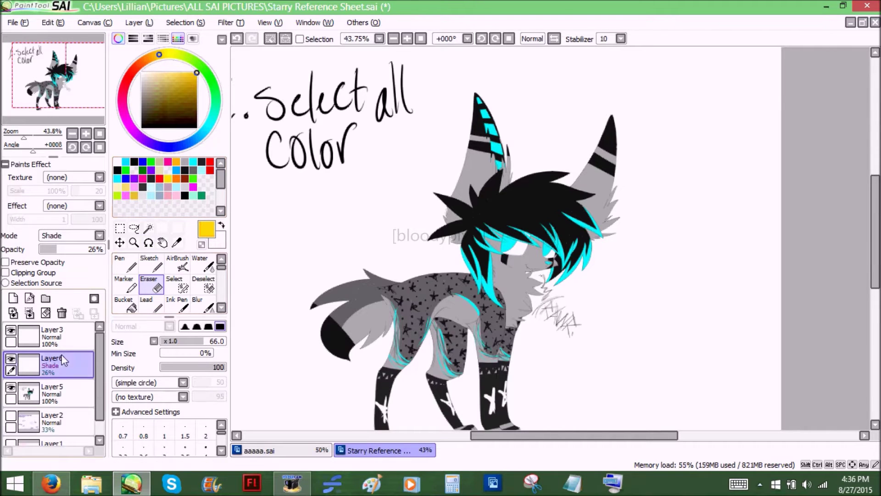
Select the whole colored character on Layer5 with the Magic Wand.
{"action": "left_click", "coordinate": [62, 395]}
{"action": "left_click", "coordinate": [148, 228]}
{"action": "left_click", "coordinate": [404, 299]}
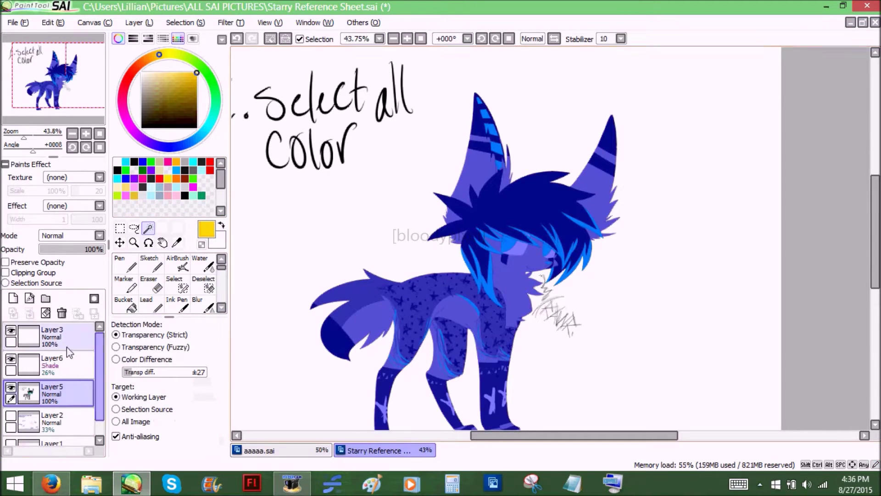
Return Layer6 to Normal mode at 100% opacity and fill the character selection on it with golden yellow.
{"action": "left_click", "coordinate": [51, 358]}
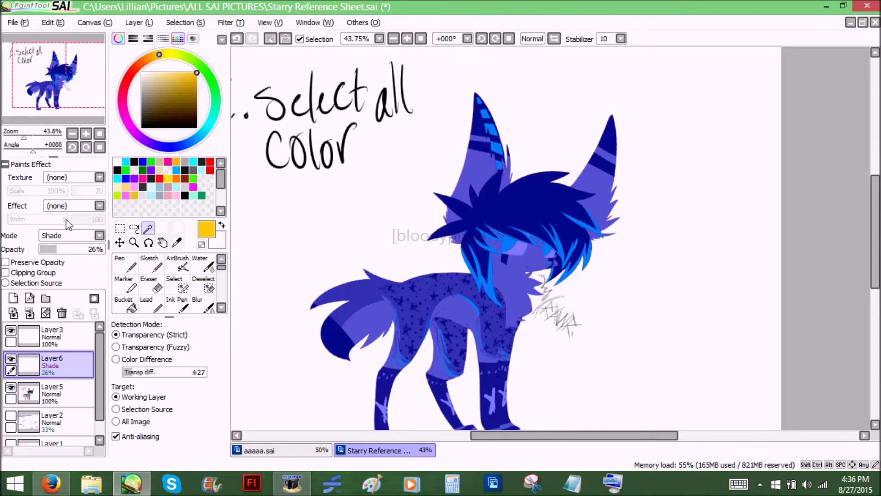
{"action": "left_click_drag", "start_coordinate": [94, 248], "coordinate": [104, 248]}
{"action": "left_click", "coordinate": [89, 236]}
{"action": "left_click", "coordinate": [92, 234]}
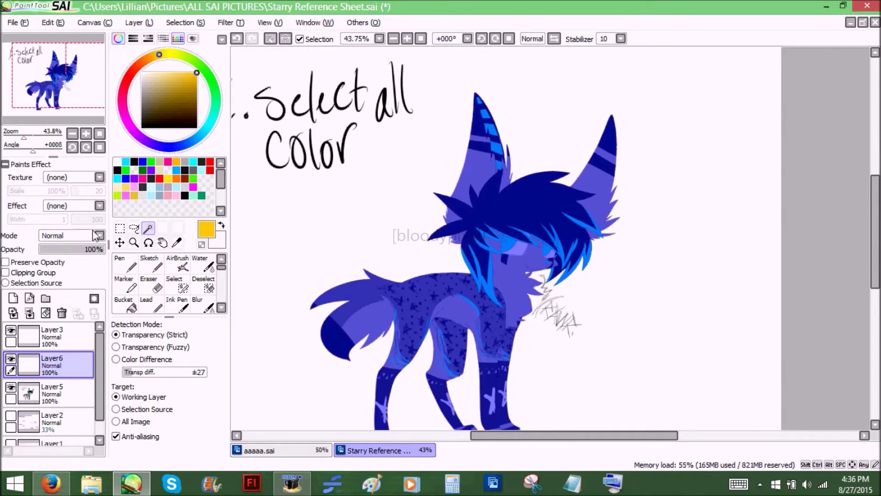
{"action": "left_click", "coordinate": [138, 23]}
{"action": "left_click", "coordinate": [146, 186]}
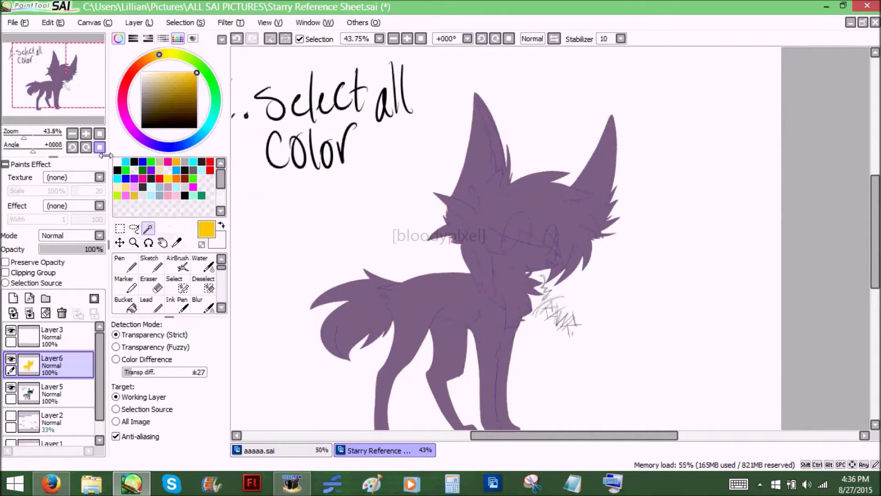
Change the yellow-filled Layer6 to Shade mode and reduce its opacity to 67%.
{"action": "mouse_move", "coordinate": [53, 74]}
{"action": "left_mouse_down"}
{"action": "mouse_move", "coordinate": [58, 81]}
{"action": "mouse_move", "coordinate": [49, 70]}
{"action": "left_mouse_up"}
{"action": "left_click", "coordinate": [131, 257]}
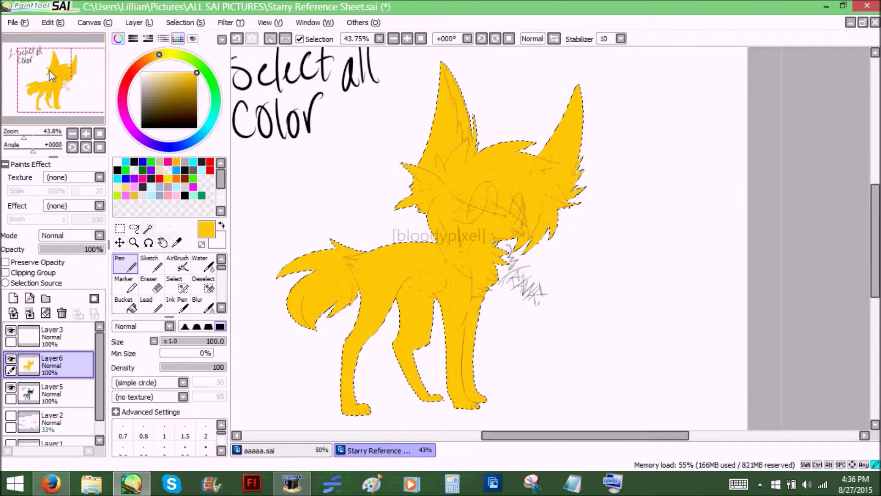
{"action": "left_click", "coordinate": [92, 235]}
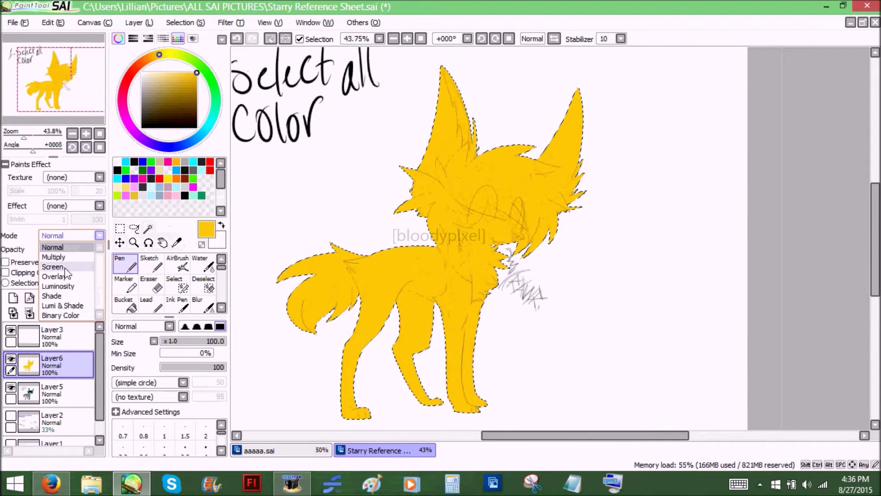
{"action": "left_click", "coordinate": [57, 297]}
{"action": "left_click_drag", "start_coordinate": [59, 252], "coordinate": [110, 249]}
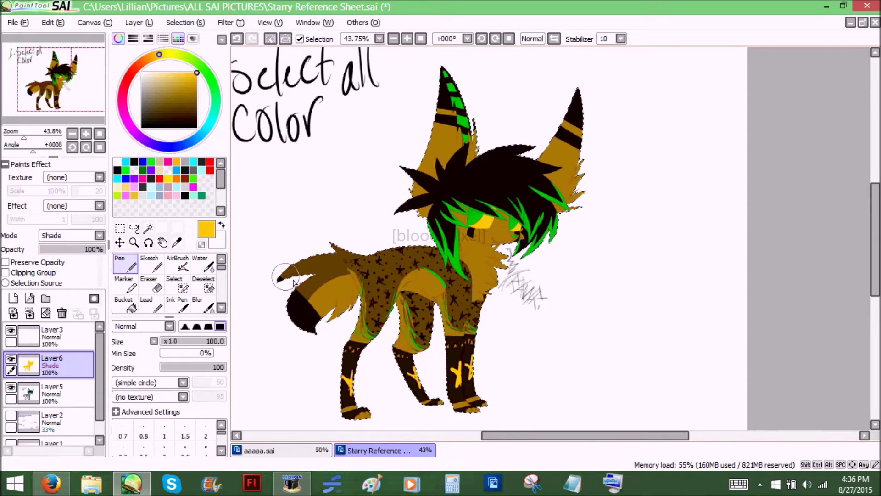
{"action": "left_click", "coordinate": [83, 249]}
Darken the drawing color to deep brown and refill the character selection on Layer6 with it.
{"action": "left_click", "coordinate": [158, 288]}
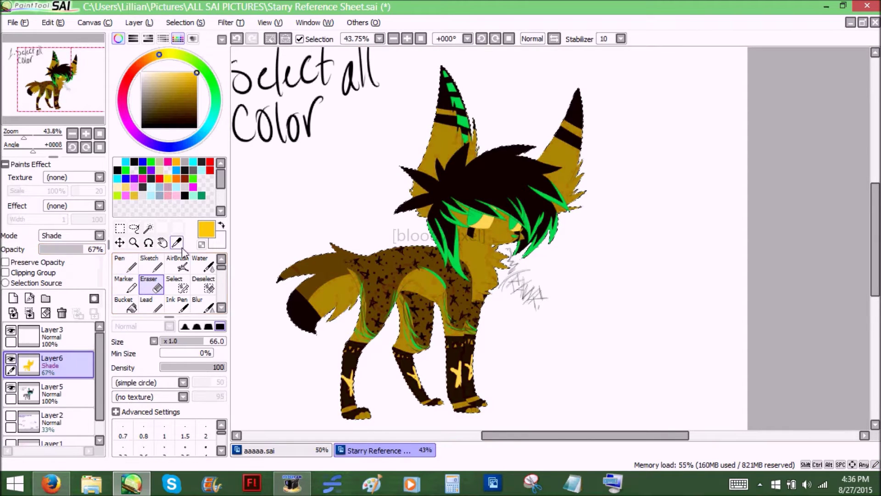
{"action": "left_click_drag", "start_coordinate": [194, 94], "coordinate": [193, 109]}
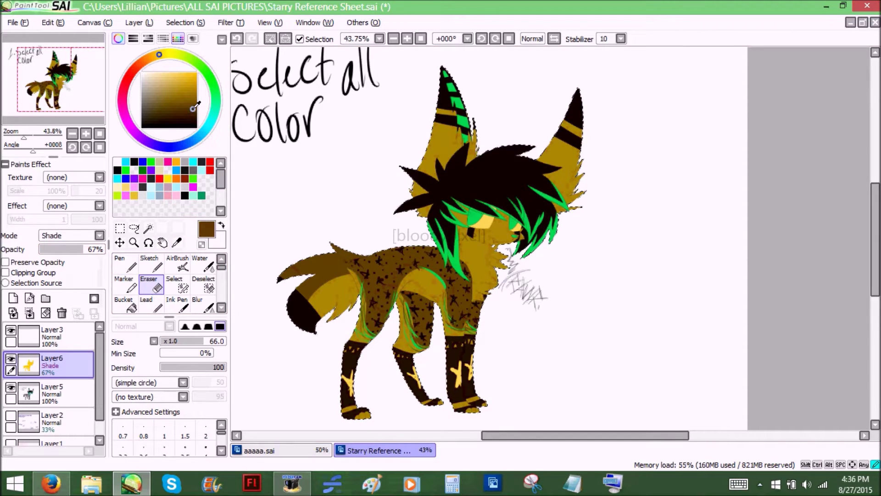
{"action": "left_click", "coordinate": [139, 22]}
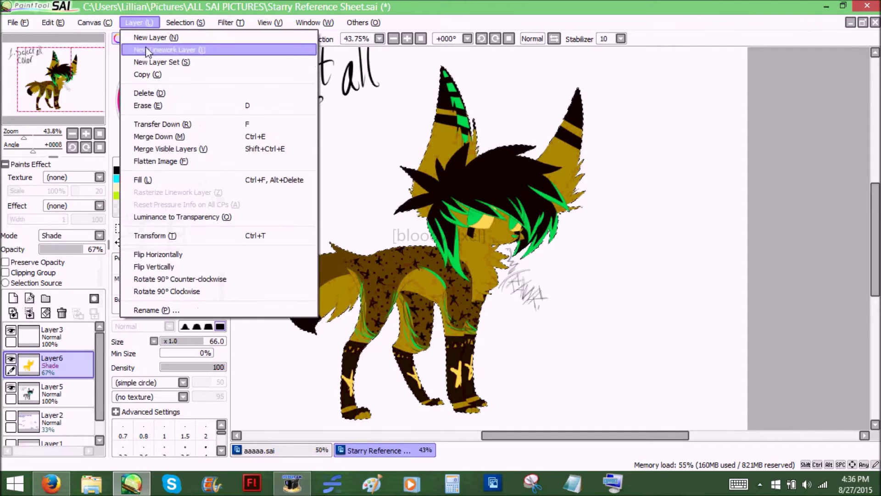
{"action": "left_click", "coordinate": [138, 178]}
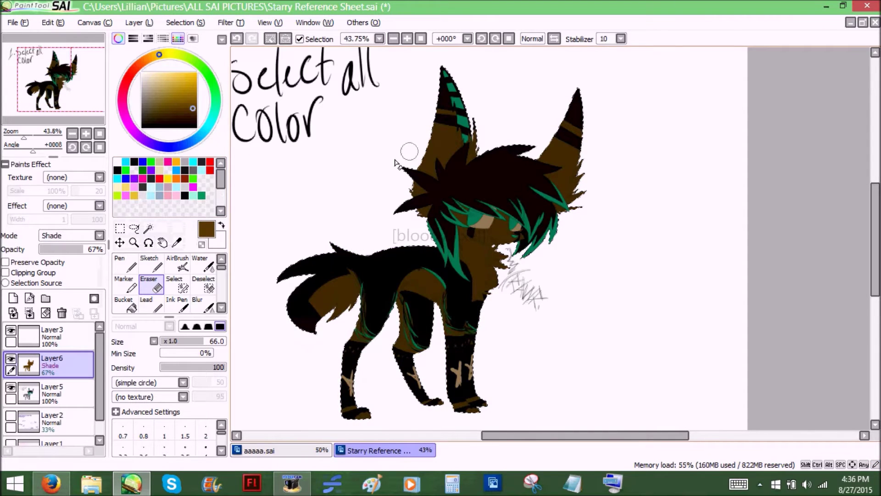
Erase patches of the brown shading along the hair, face and ears, and clear Layer6.
{"action": "mouse_move", "coordinate": [532, 198]}
{"action": "left_mouse_down"}
{"action": "mouse_move", "coordinate": [548, 224]}
{"action": "mouse_move", "coordinate": [538, 205]}
{"action": "mouse_move", "coordinate": [526, 247]}
{"action": "mouse_move", "coordinate": [520, 206]}
{"action": "mouse_move", "coordinate": [507, 207]}
{"action": "mouse_move", "coordinate": [513, 184]}
{"action": "mouse_move", "coordinate": [552, 216]}
{"action": "mouse_move", "coordinate": [525, 179]}
{"action": "mouse_move", "coordinate": [559, 205]}
{"action": "mouse_move", "coordinate": [548, 188]}
{"action": "left_mouse_up"}
{"action": "left_click_drag", "start_coordinate": [521, 163], "coordinate": [545, 179]}
{"action": "mouse_move", "coordinate": [571, 108]}
{"action": "left_mouse_down"}
{"action": "mouse_move", "coordinate": [547, 168]}
{"action": "mouse_move", "coordinate": [570, 83]}
{"action": "mouse_move", "coordinate": [569, 118]}
{"action": "left_mouse_up"}
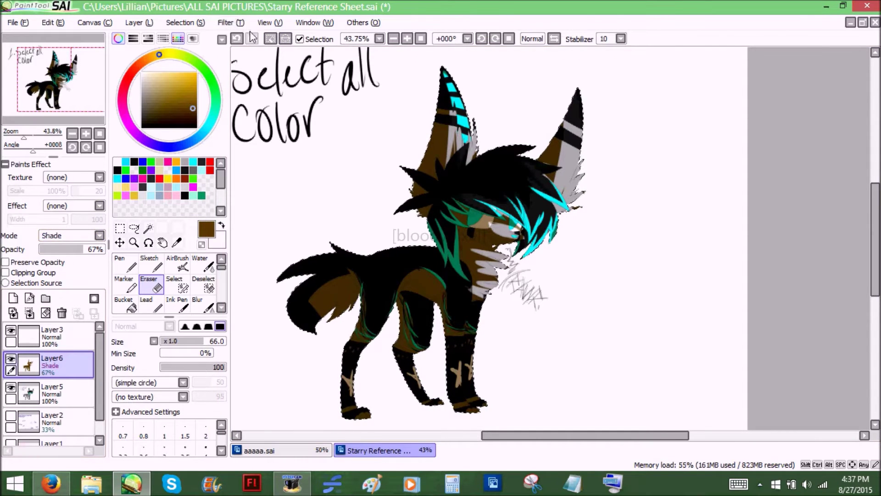
{"action": "left_click", "coordinate": [45, 313]}
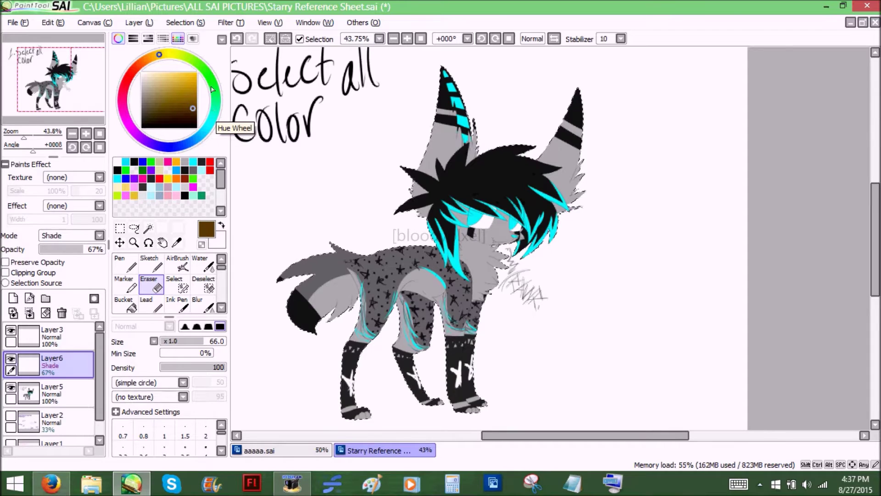
Choose a dark blue-violet color and fill the character selection on Layer6 with it in Normal mode at 100% opacity.
{"action": "mouse_move", "coordinate": [154, 65]}
{"action": "left_mouse_down"}
{"action": "mouse_move", "coordinate": [164, 57]}
{"action": "mouse_move", "coordinate": [202, 69]}
{"action": "mouse_move", "coordinate": [177, 60]}
{"action": "mouse_move", "coordinate": [205, 71]}
{"action": "mouse_move", "coordinate": [216, 111]}
{"action": "mouse_move", "coordinate": [165, 143]}
{"action": "mouse_move", "coordinate": [142, 143]}
{"action": "left_mouse_up"}
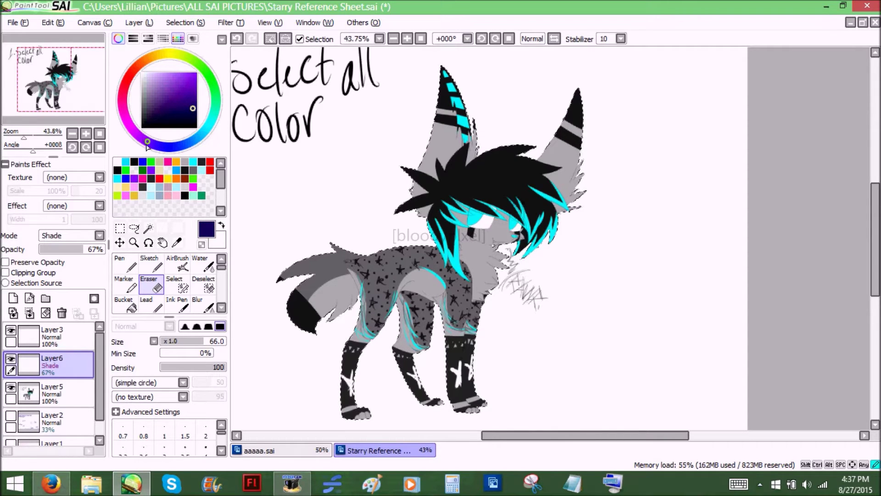
{"action": "left_click", "coordinate": [194, 96]}
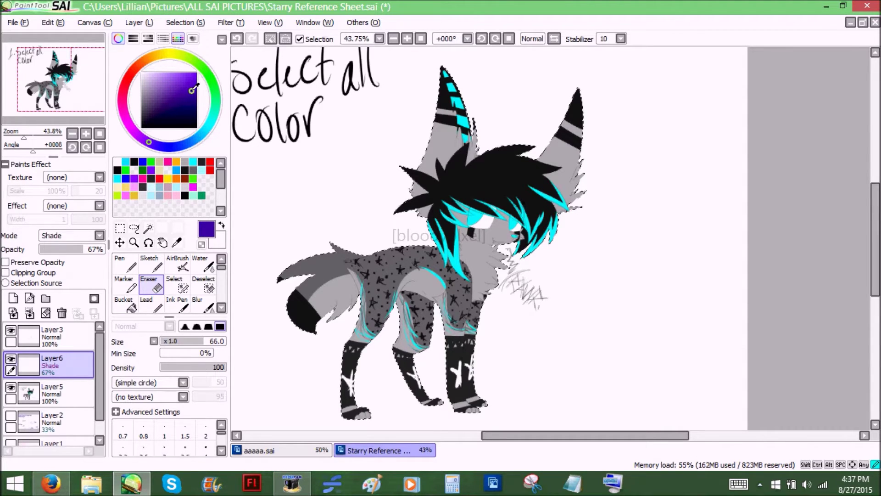
{"action": "left_click_drag", "start_coordinate": [194, 98], "coordinate": [190, 107]}
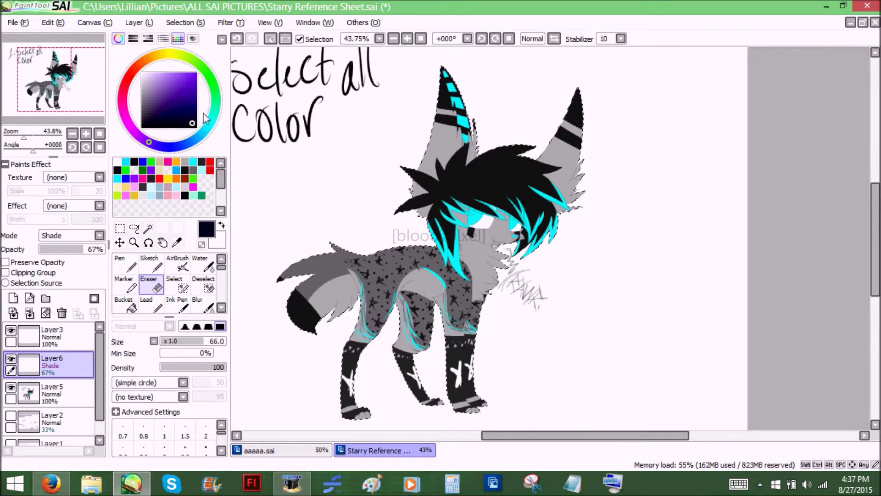
{"action": "left_click", "coordinate": [172, 99]}
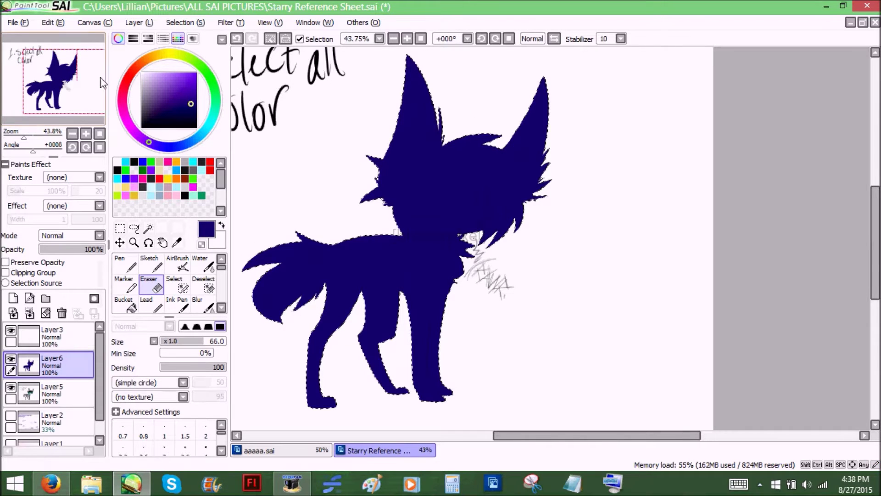
Set the Eraser's size to 75 and switch the dark blue Layer6 to Shade mode at 100% opacity.
{"action": "left_click_drag", "start_coordinate": [64, 79], "coordinate": [69, 95]}
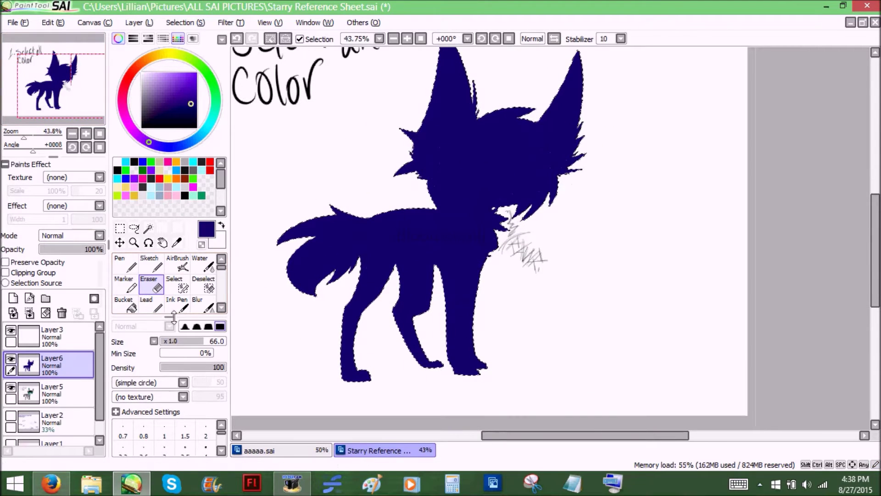
{"action": "left_click_drag", "start_coordinate": [200, 341], "coordinate": [210, 341]}
{"action": "left_click_drag", "start_coordinate": [25, 137], "coordinate": [31, 137]}
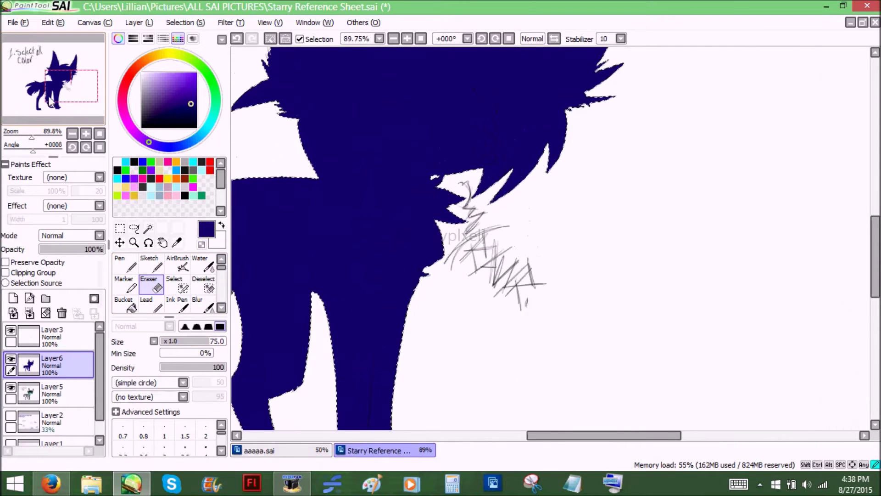
{"action": "left_click_drag", "start_coordinate": [70, 86], "coordinate": [67, 74]}
{"action": "left_click_drag", "start_coordinate": [97, 253], "coordinate": [138, 255]}
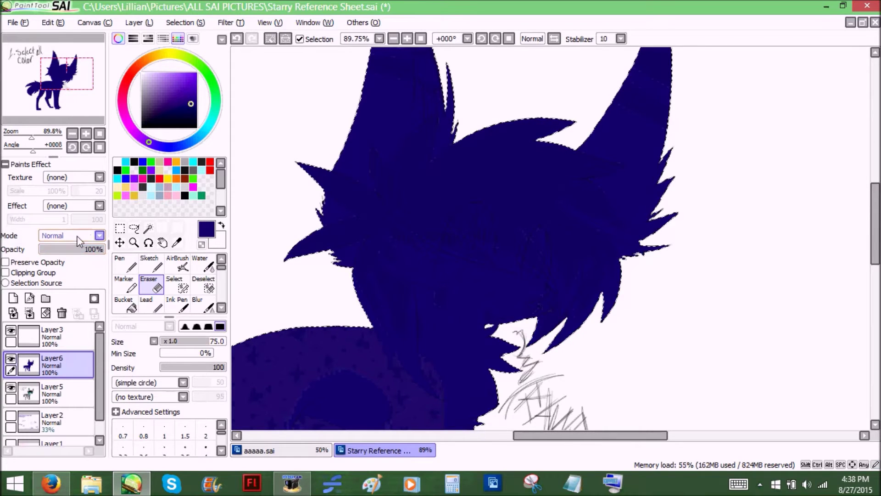
{"action": "left_click", "coordinate": [100, 235]}
{"action": "left_click", "coordinate": [69, 298]}
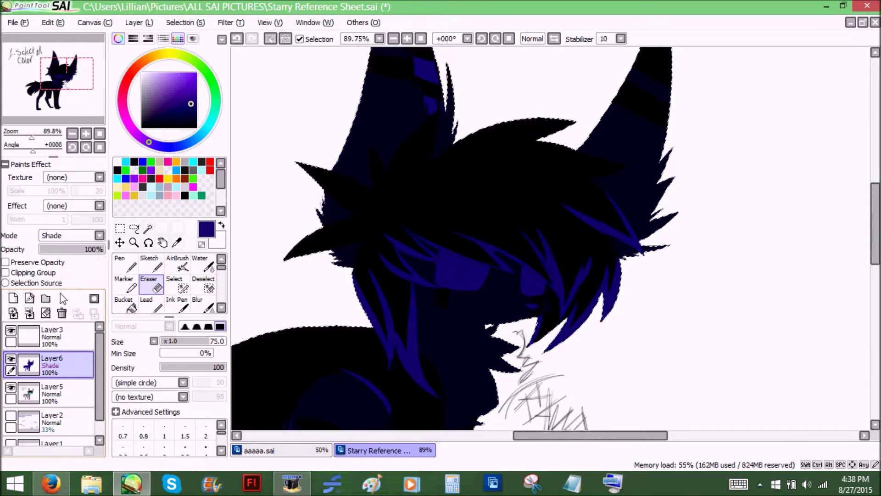
Return Layer6 to Normal mode at 100% opacity.
{"action": "left_click", "coordinate": [73, 235]}
{"action": "left_click", "coordinate": [55, 181]}
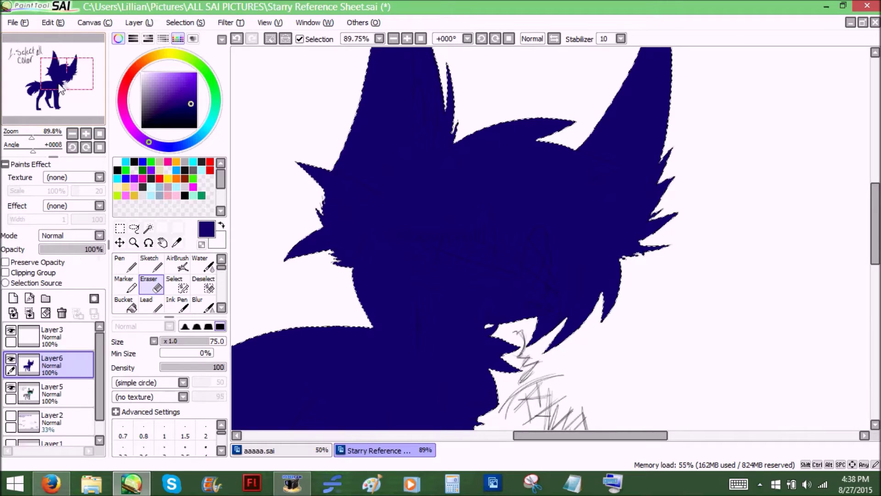
{"action": "left_click_drag", "start_coordinate": [25, 137], "coordinate": [25, 133]}
{"action": "left_click_drag", "start_coordinate": [47, 98], "coordinate": [56, 105]}
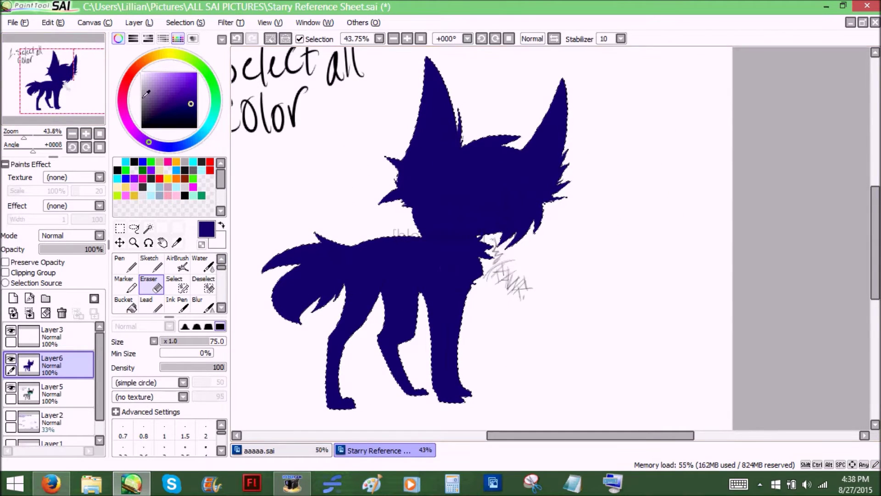
{"action": "left_click", "coordinate": [71, 249]}
{"action": "left_click_drag", "start_coordinate": [72, 251], "coordinate": [107, 250]}
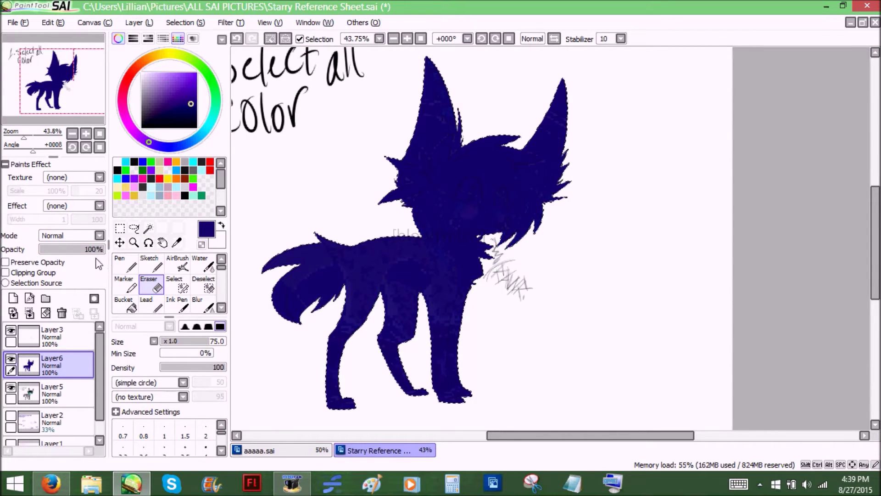
Set the Eraser's size range to x5.0 and its size to 215.
{"action": "left_click_drag", "start_coordinate": [25, 136], "coordinate": [30, 136]}
{"action": "left_click_drag", "start_coordinate": [55, 88], "coordinate": [54, 72]}
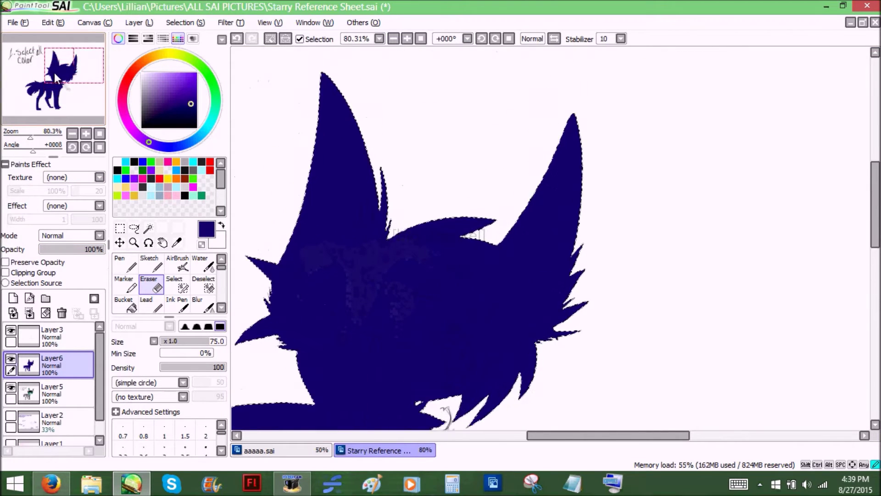
{"action": "left_click_drag", "start_coordinate": [30, 137], "coordinate": [25, 135]}
{"action": "left_click_drag", "start_coordinate": [96, 56], "coordinate": [98, 64]}
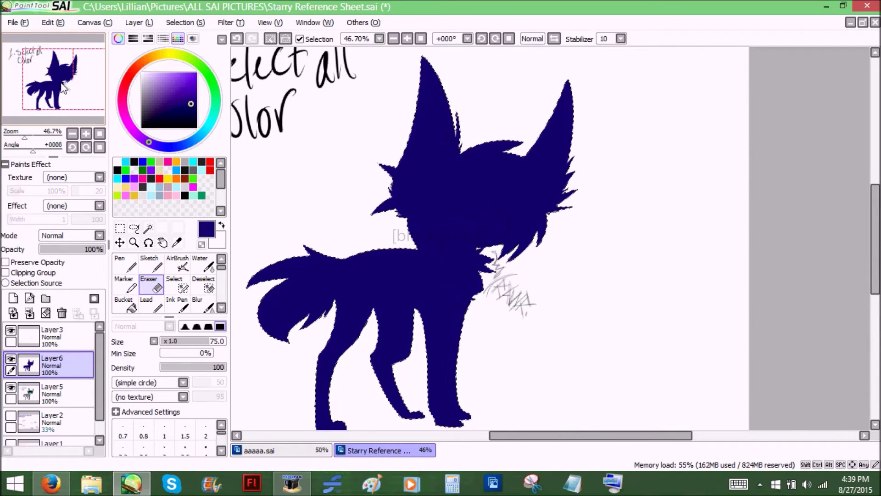
{"action": "left_click_drag", "start_coordinate": [60, 79], "coordinate": [57, 83]}
{"action": "left_click", "coordinate": [154, 340]}
{"action": "left_click", "coordinate": [171, 377]}
{"action": "left_click_drag", "start_coordinate": [175, 341], "coordinate": [188, 341]}
Erase the dark blue over the head, chest, legs and back, and refill the character selection on Layer6.
{"action": "mouse_move", "coordinate": [468, 391]}
{"action": "left_mouse_down"}
{"action": "mouse_move", "coordinate": [457, 322]}
{"action": "mouse_move", "coordinate": [501, 232]}
{"action": "mouse_move", "coordinate": [467, 368]}
{"action": "mouse_move", "coordinate": [512, 292]}
{"action": "mouse_move", "coordinate": [499, 359]}
{"action": "left_mouse_up"}
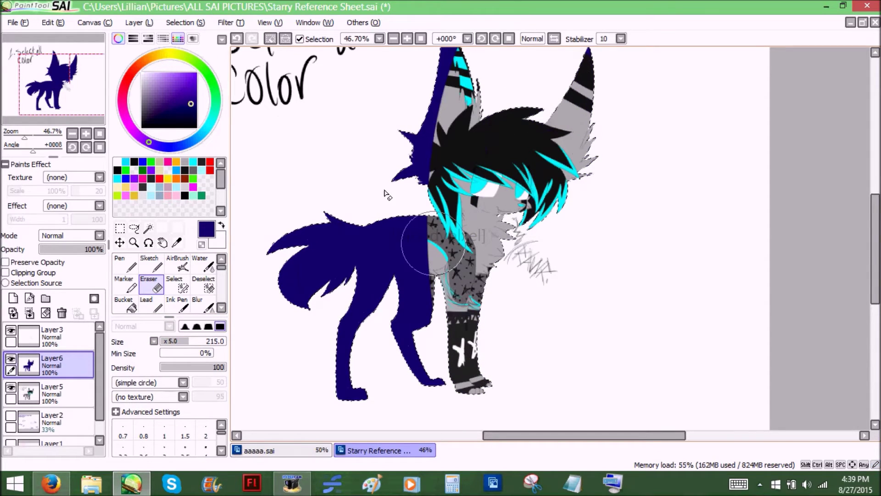
{"action": "left_click_drag", "start_coordinate": [401, 257], "coordinate": [358, 341]}
{"action": "left_click_drag", "start_coordinate": [420, 264], "coordinate": [410, 336]}
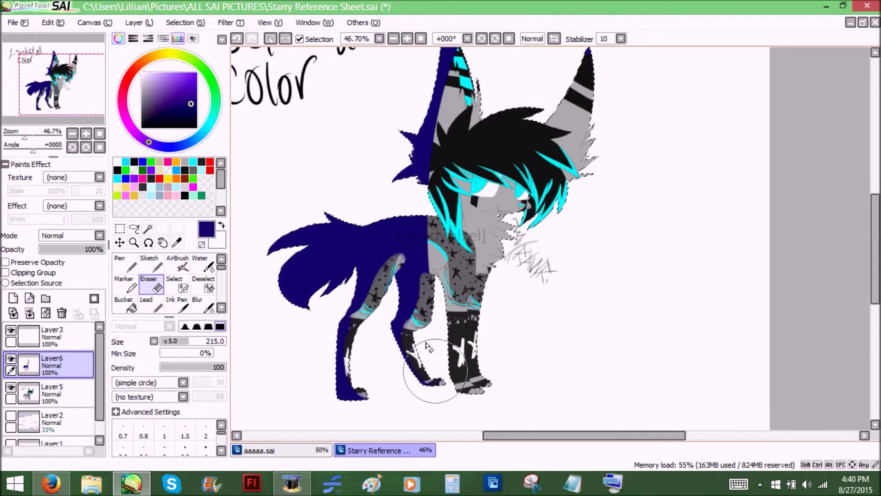
{"action": "mouse_move", "coordinate": [370, 227]}
{"action": "left_mouse_down"}
{"action": "mouse_move", "coordinate": [347, 230]}
{"action": "mouse_move", "coordinate": [345, 247]}
{"action": "left_mouse_up"}
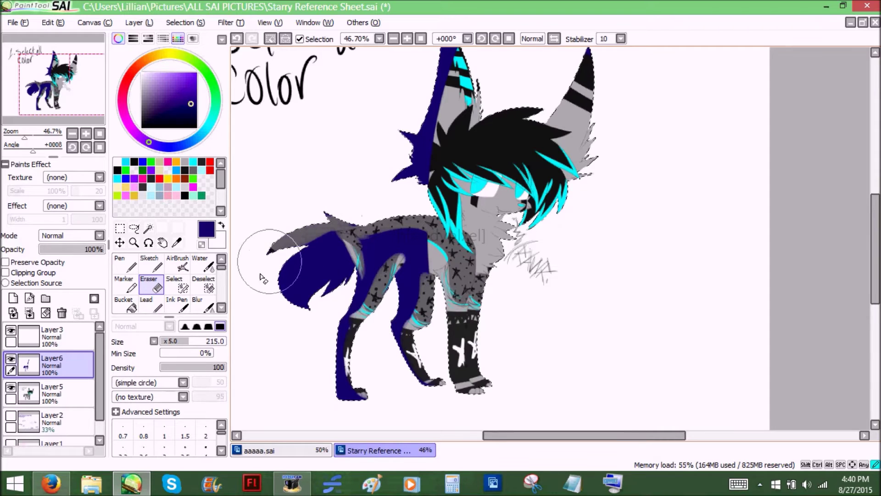
{"action": "left_click", "coordinate": [139, 22]}
{"action": "left_click", "coordinate": [134, 175]}
Try erasing the dark blue from both ears, the face and the front leg on Layer6, and undo the strokes.
{"action": "left_click_drag", "start_coordinate": [51, 73], "coordinate": [56, 67]}
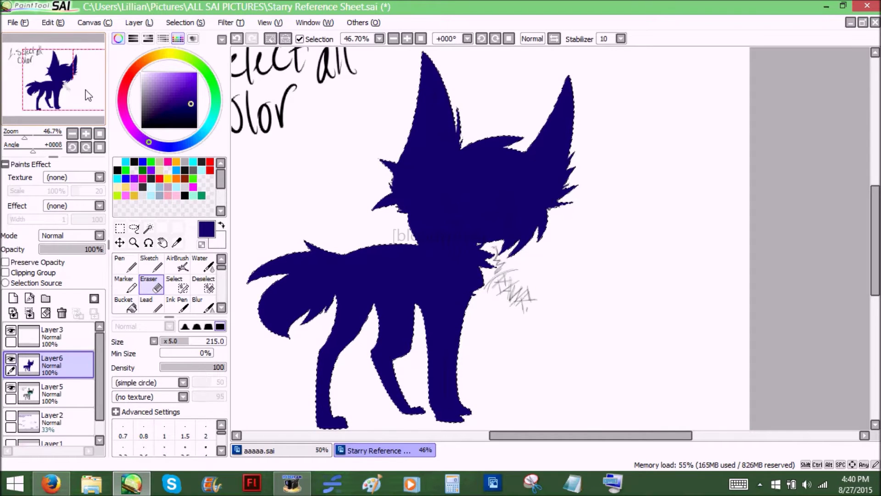
{"action": "left_click_drag", "start_coordinate": [47, 86], "coordinate": [44, 86]}
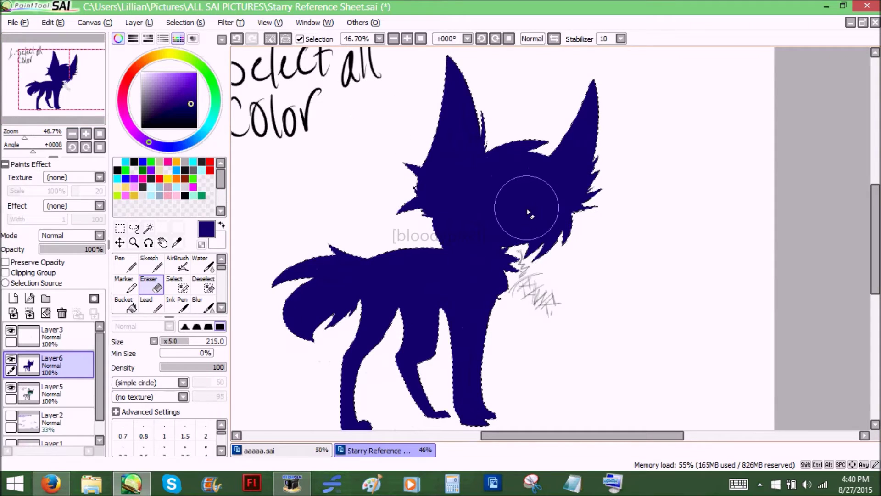
{"action": "left_click_drag", "start_coordinate": [493, 236], "coordinate": [511, 212]}
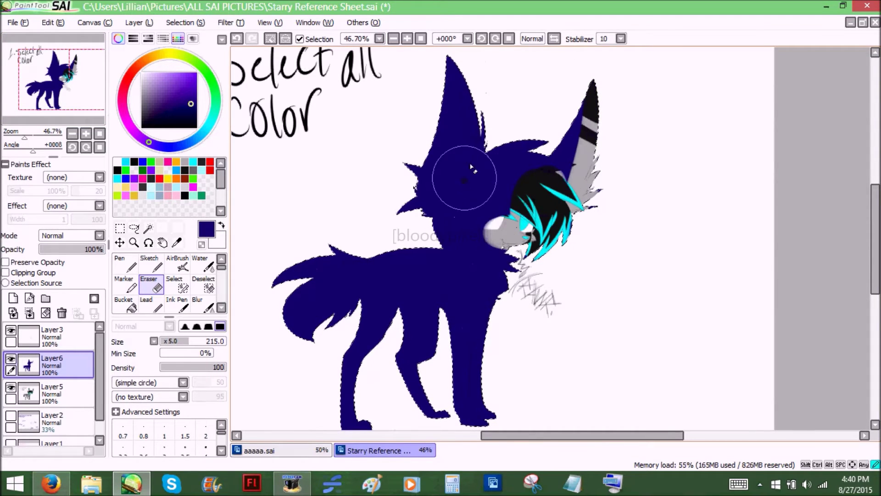
{"action": "left_click_drag", "start_coordinate": [465, 322], "coordinate": [468, 403]}
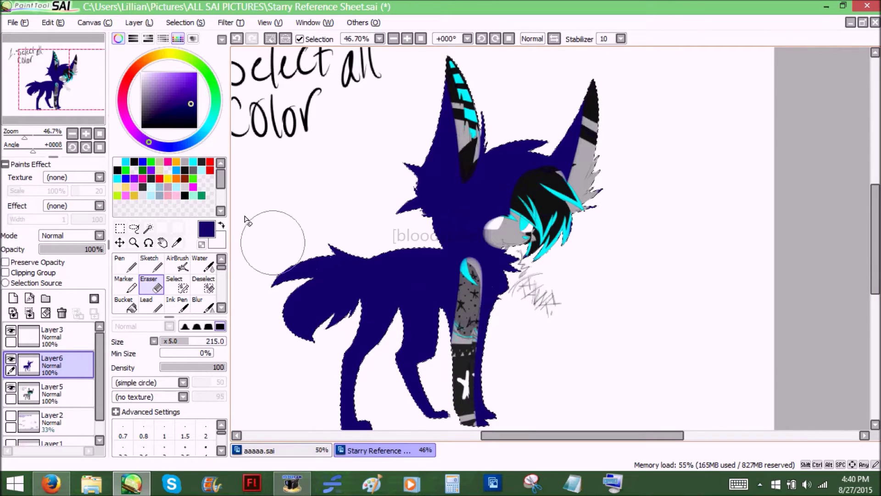
{"action": "left_click", "coordinate": [235, 40]}
{"action": "left_click", "coordinate": [236, 40]}
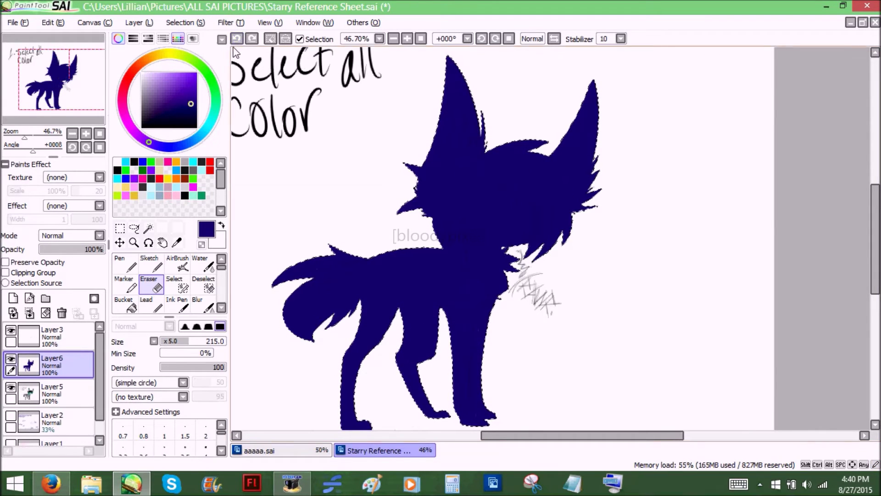
Try erasing the dark blue along the outer edge of the ear above the face, and undo the stroke.
{"action": "left_click_drag", "start_coordinate": [63, 83], "coordinate": [70, 91]}
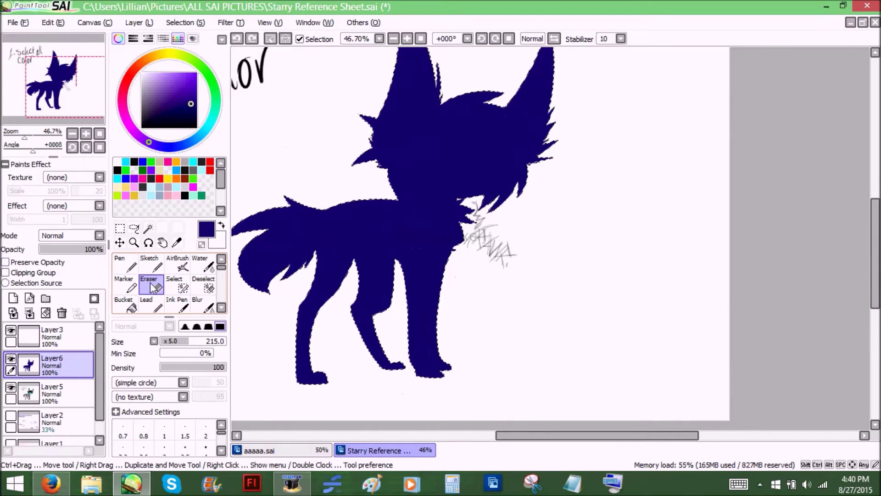
{"action": "scroll", "coordinate": [504, 119], "scroll_direction": "up", "scroll_amount": 2}
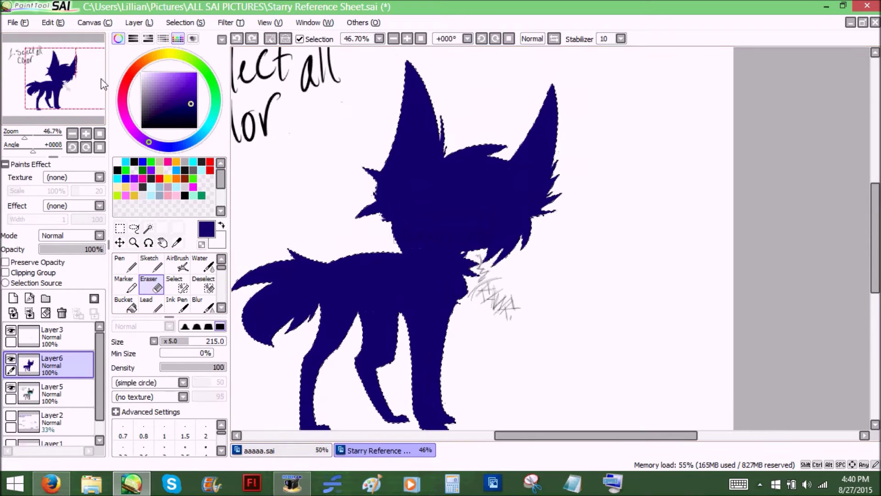
{"action": "mouse_move", "coordinate": [554, 57]}
{"action": "left_mouse_down"}
{"action": "mouse_move", "coordinate": [550, 174]}
{"action": "mouse_move", "coordinate": [537, 172]}
{"action": "left_mouse_up"}
{"action": "left_click_drag", "start_coordinate": [547, 74], "coordinate": [529, 161]}
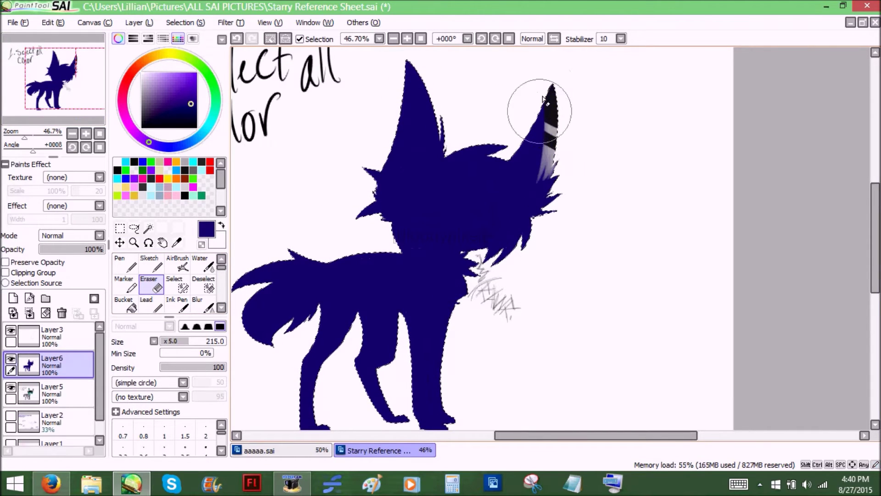
{"action": "left_click", "coordinate": [236, 40]}
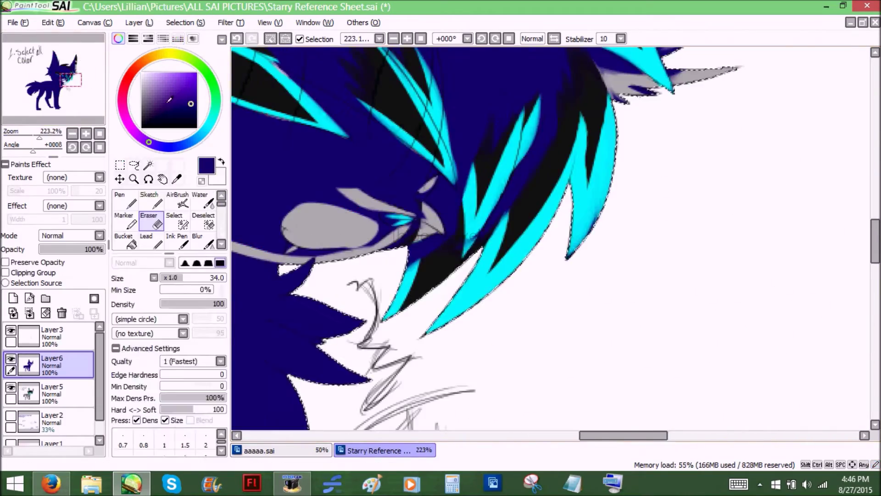
Show the color swatches and collapse the Eraser's advanced settings.
{"action": "left_click", "coordinate": [178, 38]}
{"action": "left_click", "coordinate": [115, 412]}
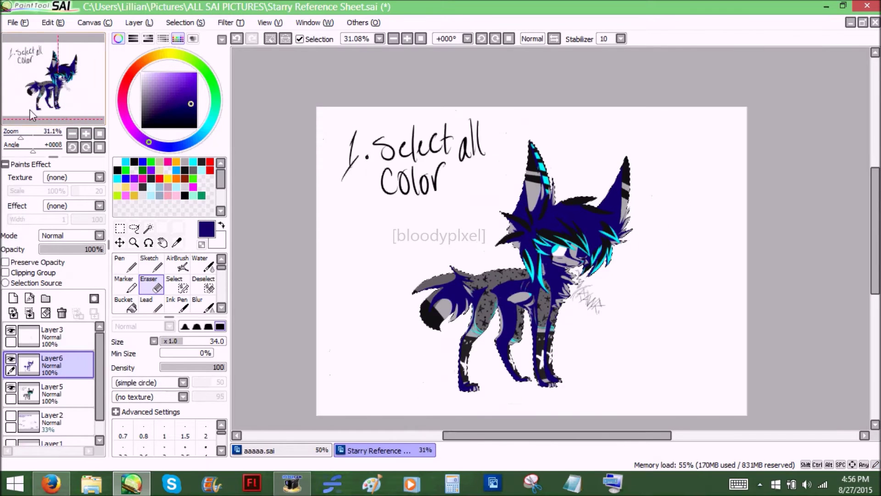
Switch the erased dark blue Layer6 to Shade mode and lower its opacity to 15%.
{"action": "left_click_drag", "start_coordinate": [52, 101], "coordinate": [50, 100]}
{"action": "left_click_drag", "start_coordinate": [24, 137], "coordinate": [23, 137]}
{"action": "left_click_drag", "start_coordinate": [48, 99], "coordinate": [42, 104]}
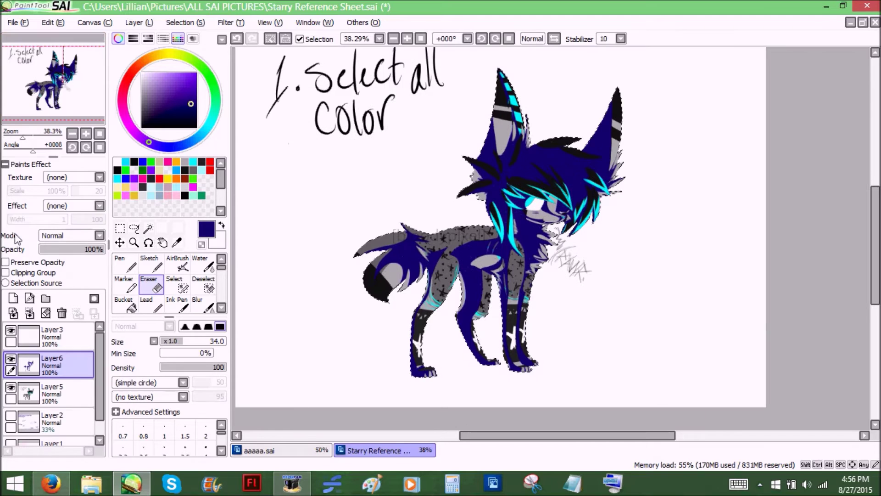
{"action": "left_click", "coordinate": [65, 233]}
{"action": "left_click", "coordinate": [48, 288]}
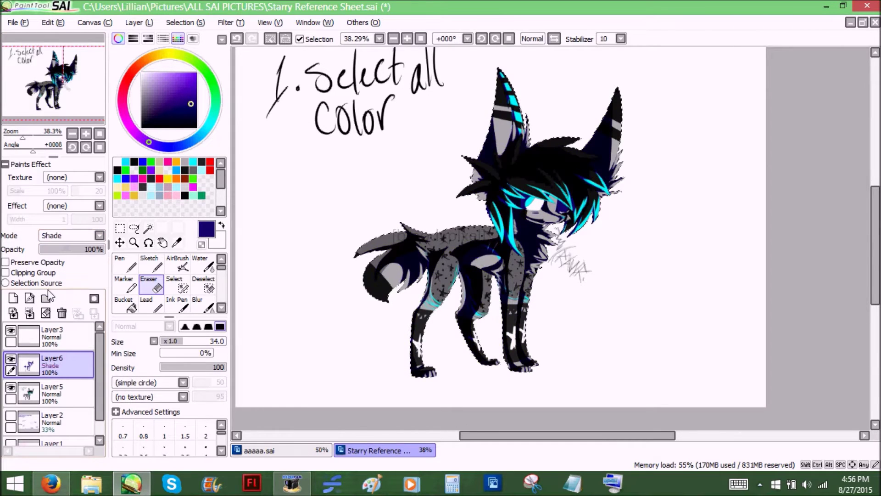
{"action": "left_click", "coordinate": [55, 250]}
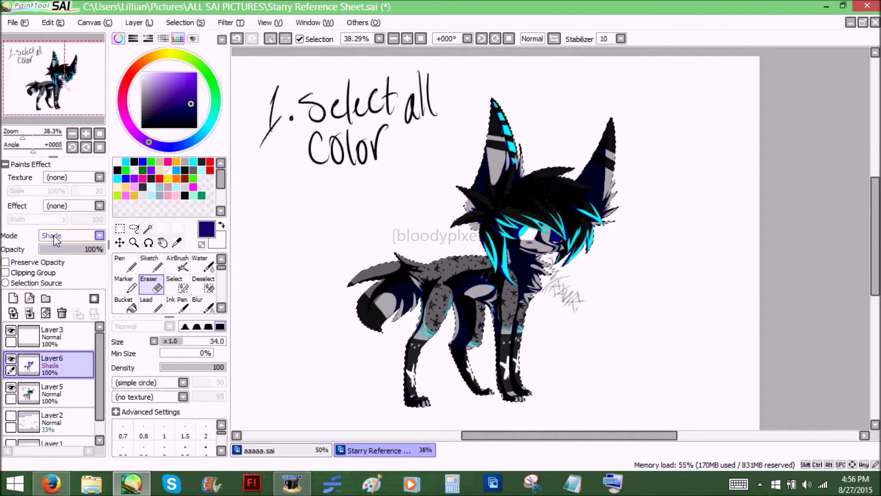
{"action": "left_click", "coordinate": [55, 250]}
{"action": "mouse_move", "coordinate": [54, 250]}
{"action": "left_mouse_down"}
{"action": "mouse_move", "coordinate": [46, 249]}
{"action": "mouse_move", "coordinate": [50, 258]}
{"action": "left_mouse_up"}
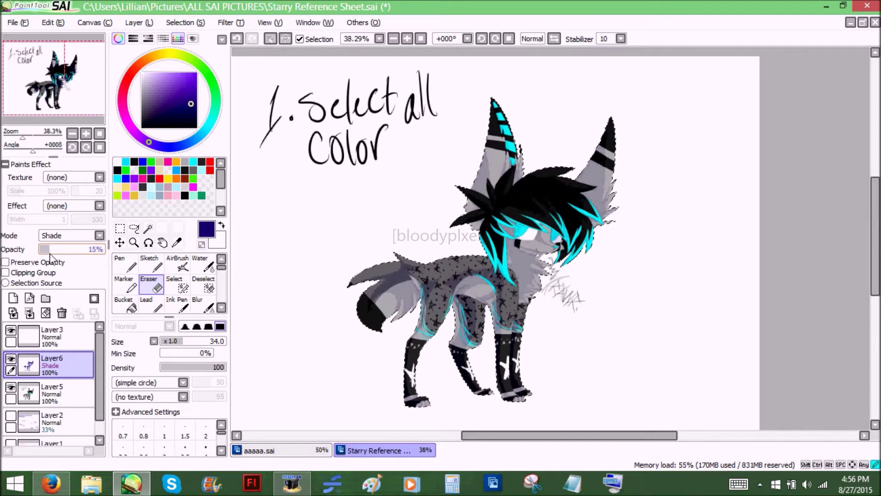
Fine-tune the opacity of the Layer6 shading to 12%.
{"action": "left_click_drag", "start_coordinate": [67, 74], "coordinate": [69, 83]}
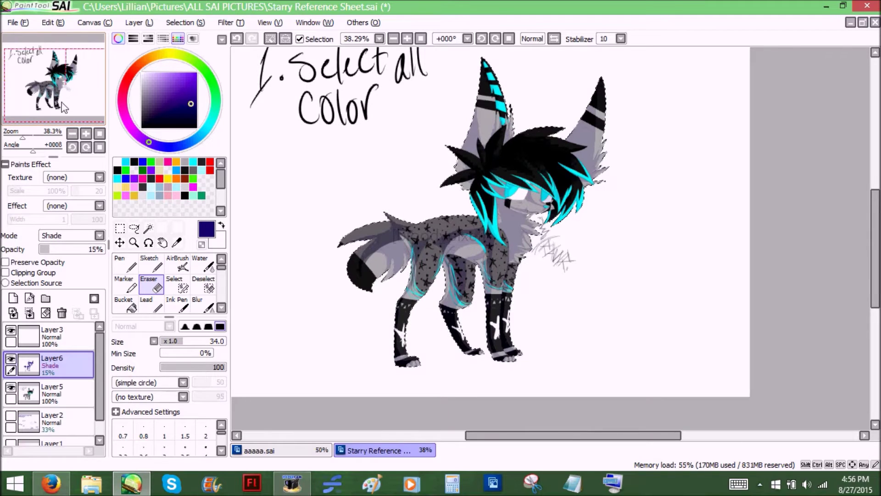
{"action": "left_click_drag", "start_coordinate": [47, 100], "coordinate": [46, 98]}
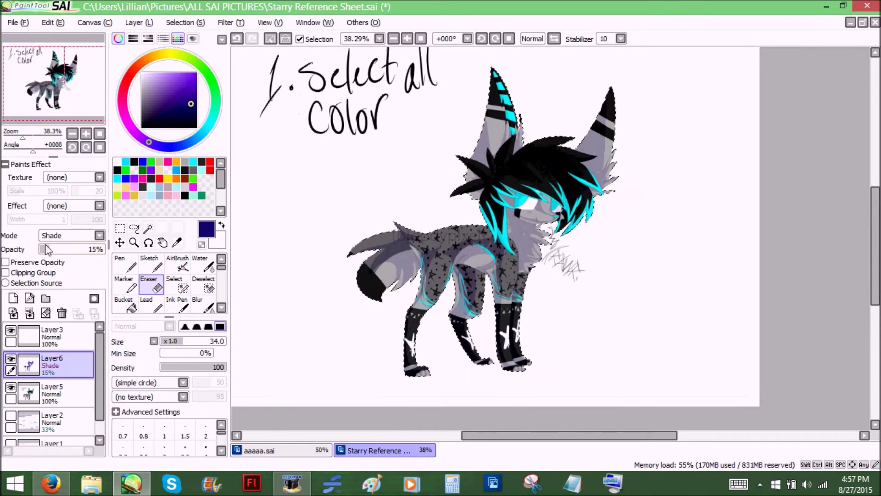
{"action": "left_click_drag", "start_coordinate": [46, 252], "coordinate": [50, 253]}
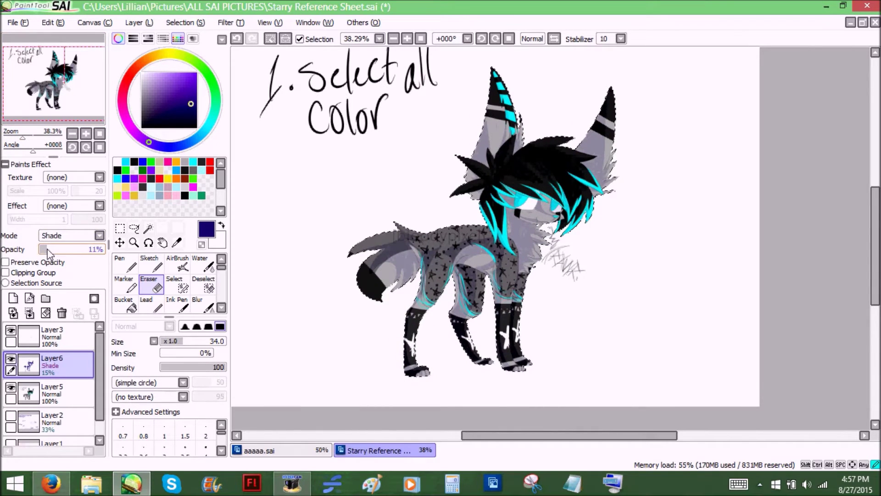
{"action": "left_click_drag", "start_coordinate": [48, 250], "coordinate": [46, 248]}
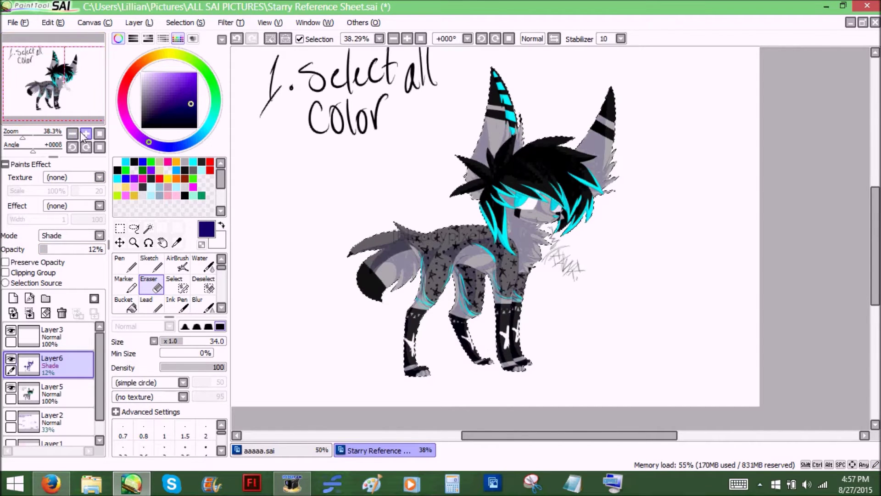
Switch to the Blur tool at size 105 for softening the shading on the character's legs and body.
{"action": "left_click_drag", "start_coordinate": [46, 84], "coordinate": [48, 94]}
{"action": "left_click_drag", "start_coordinate": [22, 137], "coordinate": [25, 138]}
{"action": "left_click_drag", "start_coordinate": [47, 92], "coordinate": [49, 82]}
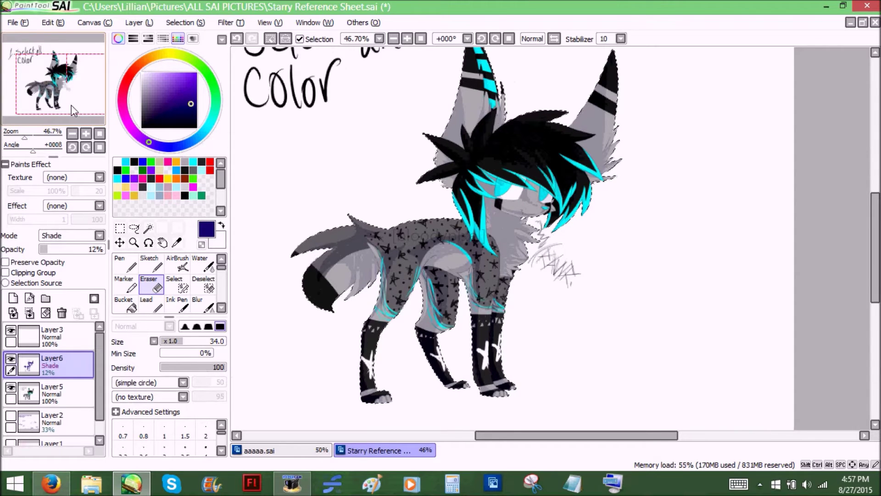
{"action": "left_click", "coordinate": [202, 304]}
{"action": "left_click_drag", "start_coordinate": [189, 340], "coordinate": [175, 340]}
{"action": "left_click_drag", "start_coordinate": [24, 136], "coordinate": [32, 136]}
{"action": "left_click_drag", "start_coordinate": [42, 102], "coordinate": [37, 116]}
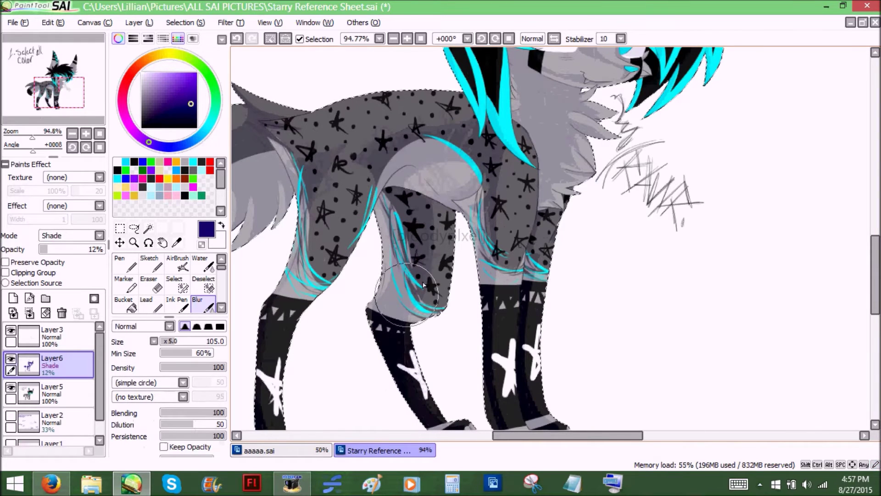
Blur the shading edges on the tail and the front leg on Layer6.
{"action": "left_click_drag", "start_coordinate": [63, 93], "coordinate": [56, 89]}
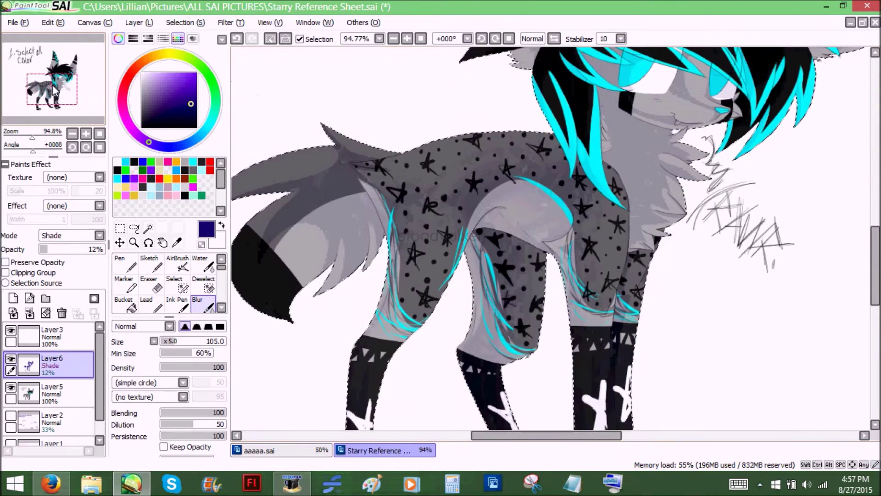
{"action": "mouse_move", "coordinate": [317, 214]}
{"action": "left_mouse_down"}
{"action": "mouse_move", "coordinate": [309, 247]}
{"action": "mouse_move", "coordinate": [321, 261]}
{"action": "mouse_move", "coordinate": [325, 170]}
{"action": "mouse_move", "coordinate": [337, 133]}
{"action": "mouse_move", "coordinate": [377, 137]}
{"action": "left_mouse_up"}
{"action": "left_click", "coordinate": [61, 84]}
{"action": "mouse_move", "coordinate": [528, 304]}
{"action": "left_mouse_down"}
{"action": "mouse_move", "coordinate": [551, 237]}
{"action": "mouse_move", "coordinate": [518, 184]}
{"action": "mouse_move", "coordinate": [563, 184]}
{"action": "left_mouse_up"}
{"action": "left_click_drag", "start_coordinate": [32, 137], "coordinate": [18, 137]}
{"action": "mouse_move", "coordinate": [32, 123]}
{"action": "left_mouse_down"}
{"action": "mouse_move", "coordinate": [38, 118]}
{"action": "mouse_move", "coordinate": [25, 134]}
{"action": "left_mouse_up"}
{"action": "left_click_drag", "start_coordinate": [39, 102], "coordinate": [36, 108]}
Undo the recent blur strokes on Layer6 and redo the last one undone.
{"action": "left_click", "coordinate": [236, 40]}
{"action": "left_click", "coordinate": [236, 39]}
{"action": "left_click", "coordinate": [235, 40]}
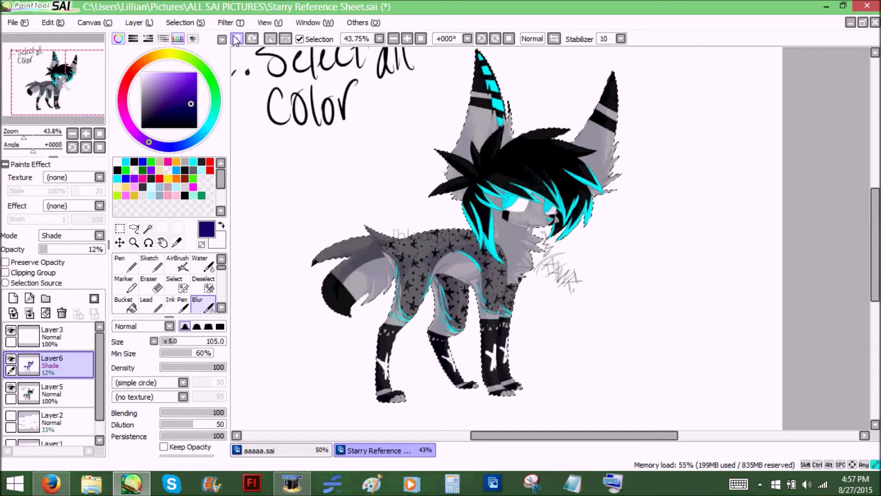
{"action": "left_click", "coordinate": [235, 38]}
{"action": "left_click", "coordinate": [249, 38]}
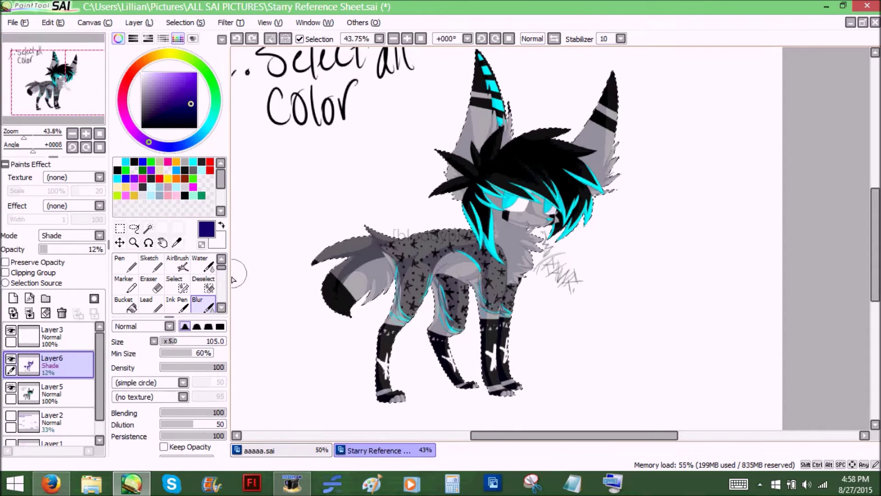
Look through the brush tools for blending options, selecting Water, Blur, Airbrush 2 and Blend in turn.
{"action": "left_click", "coordinate": [206, 268]}
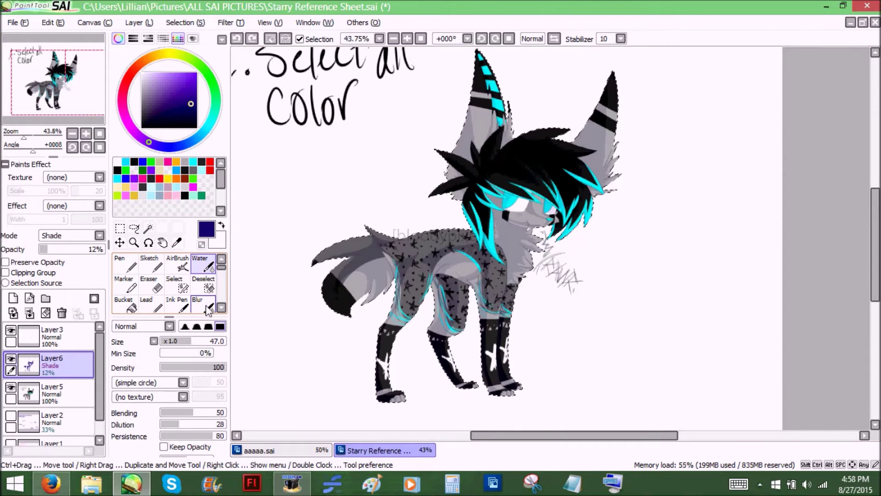
{"action": "left_click", "coordinate": [209, 311]}
{"action": "left_click", "coordinate": [222, 308]}
{"action": "left_click", "coordinate": [222, 307]}
{"action": "left_click", "coordinate": [222, 307]}
{"action": "left_click", "coordinate": [222, 308]}
{"action": "left_click", "coordinate": [221, 260]}
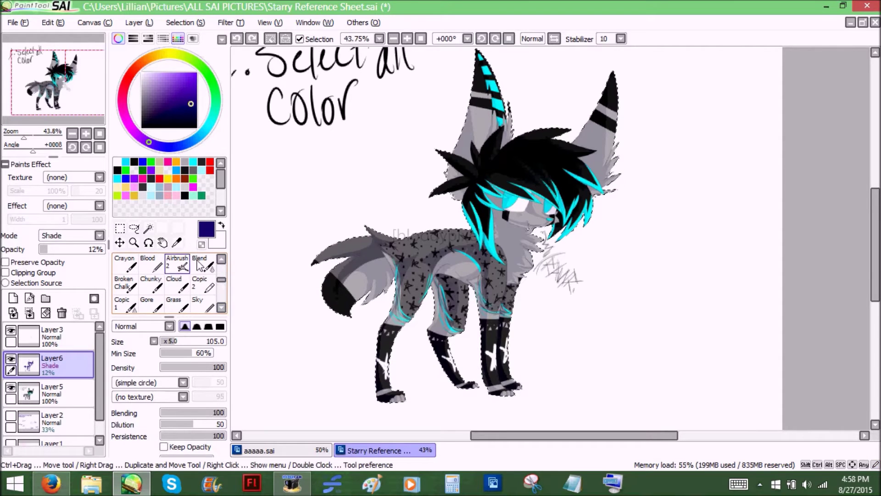
{"action": "left_click", "coordinate": [184, 267]}
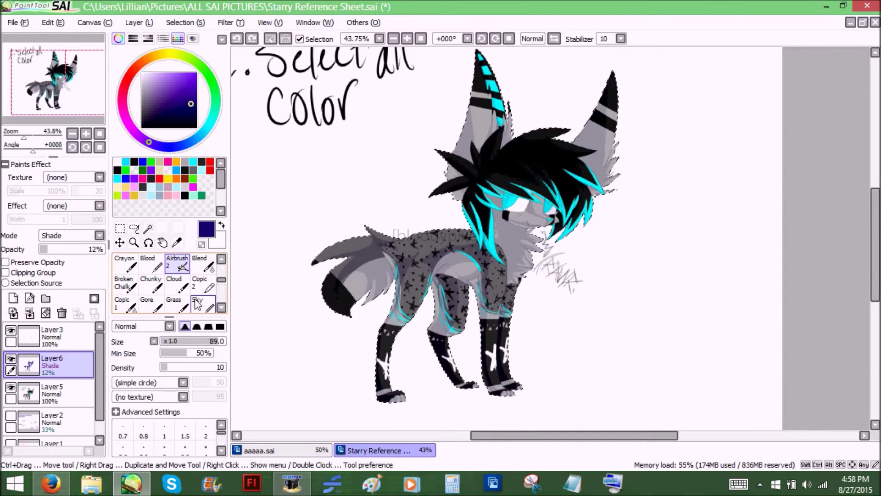
{"action": "left_click", "coordinate": [202, 268]}
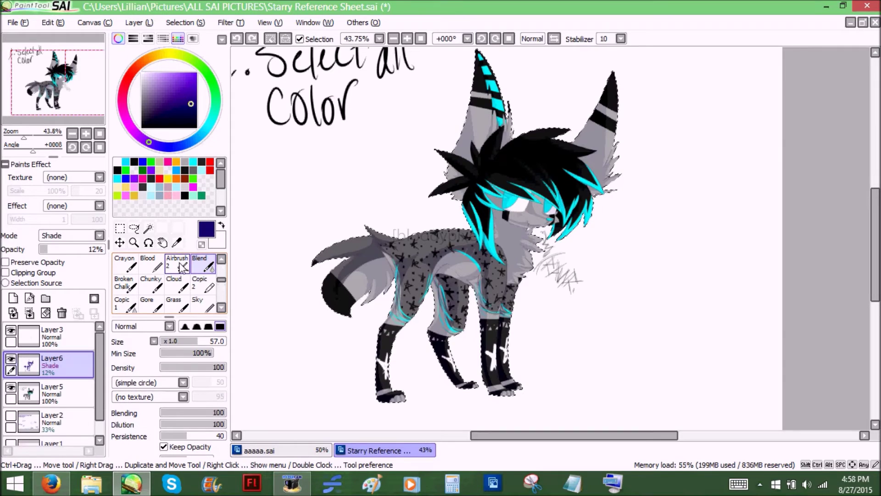
Select the Airbrush 2 brush, hide the colour swatches and expand the brush's advanced settings.
{"action": "left_click", "coordinate": [179, 268]}
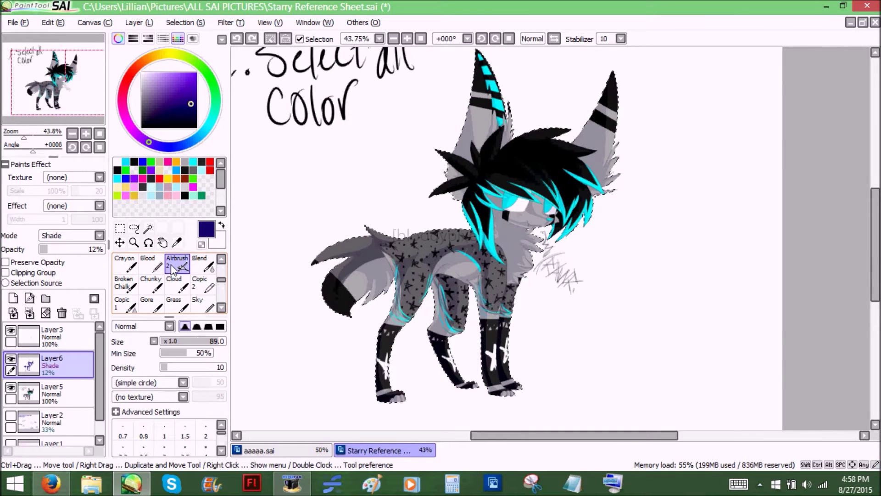
{"action": "left_click", "coordinate": [178, 38]}
{"action": "left_click", "coordinate": [138, 348]}
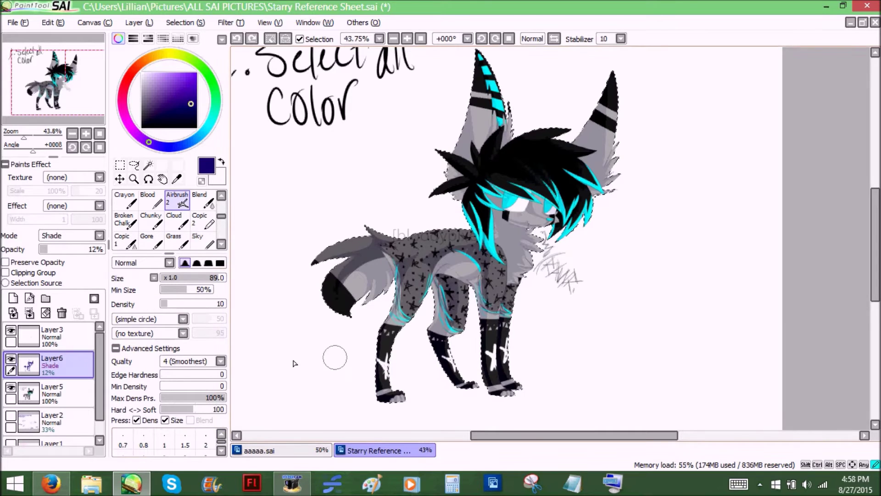
{"action": "left_click_drag", "start_coordinate": [287, 371], "coordinate": [307, 358]}
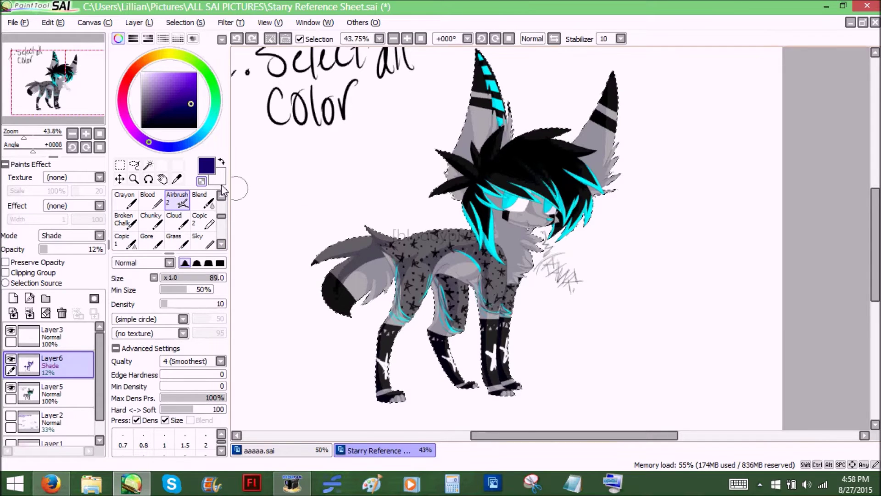
Try softening the body shading with Airbrush 2 at size 64 using the transparent colour, and undo the stroke.
{"action": "left_click_drag", "start_coordinate": [28, 136], "coordinate": [40, 138]}
{"action": "mouse_move", "coordinate": [61, 91]}
{"action": "left_mouse_down"}
{"action": "mouse_move", "coordinate": [36, 98]}
{"action": "mouse_move", "coordinate": [36, 85]}
{"action": "left_mouse_up"}
{"action": "left_click", "coordinate": [202, 278]}
{"action": "mouse_move", "coordinate": [304, 248]}
{"action": "left_mouse_down"}
{"action": "mouse_move", "coordinate": [325, 255]}
{"action": "mouse_move", "coordinate": [351, 232]}
{"action": "mouse_move", "coordinate": [330, 241]}
{"action": "mouse_move", "coordinate": [395, 231]}
{"action": "mouse_move", "coordinate": [390, 242]}
{"action": "mouse_move", "coordinate": [334, 227]}
{"action": "mouse_move", "coordinate": [340, 221]}
{"action": "mouse_move", "coordinate": [336, 254]}
{"action": "mouse_move", "coordinate": [410, 195]}
{"action": "mouse_move", "coordinate": [330, 213]}
{"action": "left_mouse_up"}
{"action": "left_click_drag", "start_coordinate": [40, 136], "coordinate": [35, 136]}
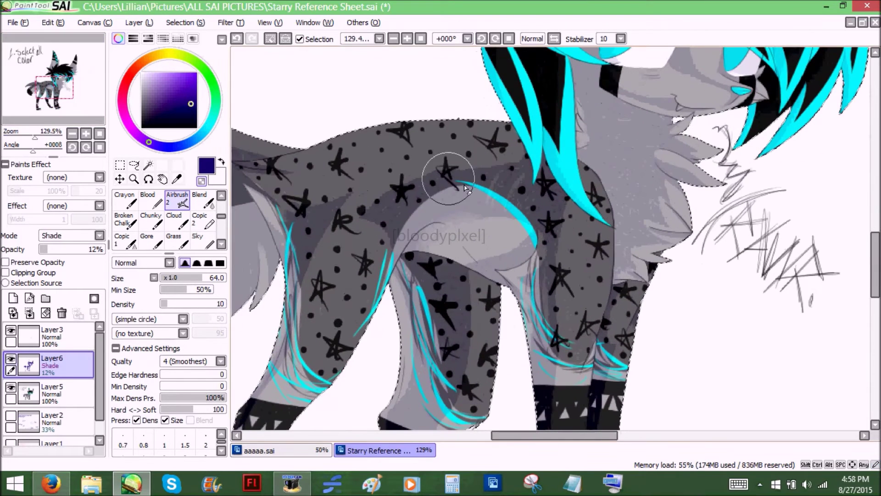
{"action": "left_click", "coordinate": [237, 39]}
Try an Airbrush 2 stroke over the shading edge at the character's hip on Layer6.
{"action": "mouse_move", "coordinate": [82, 64]}
{"action": "left_mouse_down"}
{"action": "mouse_move", "coordinate": [54, 59]}
{"action": "mouse_move", "coordinate": [61, 86]}
{"action": "left_mouse_up"}
{"action": "left_click_drag", "start_coordinate": [221, 217], "coordinate": [222, 214]}
{"action": "scroll", "coordinate": [223, 218], "scroll_direction": "up", "scroll_amount": 3}
{"action": "left_click_drag", "start_coordinate": [52, 82], "coordinate": [48, 81]}
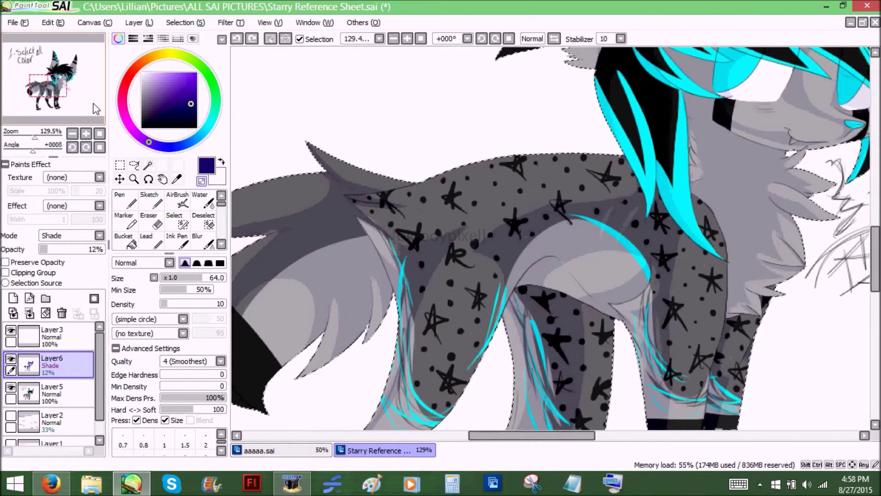
{"action": "left_click_drag", "start_coordinate": [50, 90], "coordinate": [54, 92]}
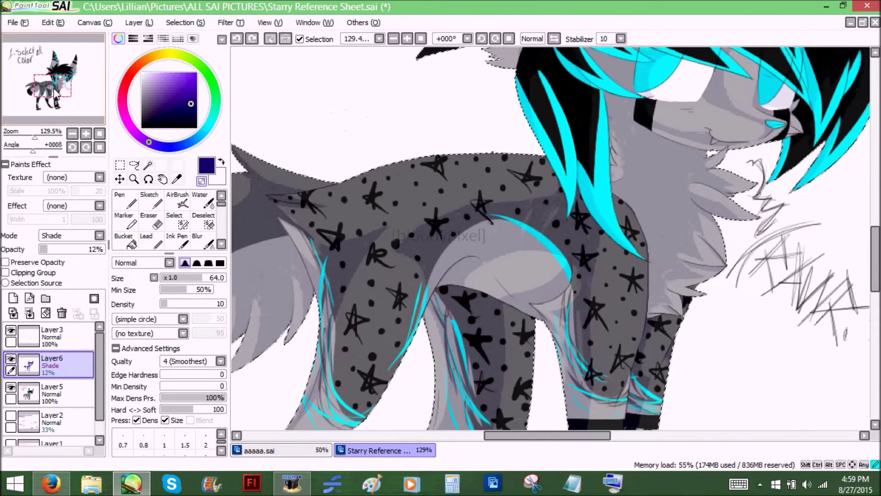
{"action": "left_click_drag", "start_coordinate": [34, 137], "coordinate": [37, 137]}
{"action": "left_click_drag", "start_coordinate": [48, 100], "coordinate": [49, 102]}
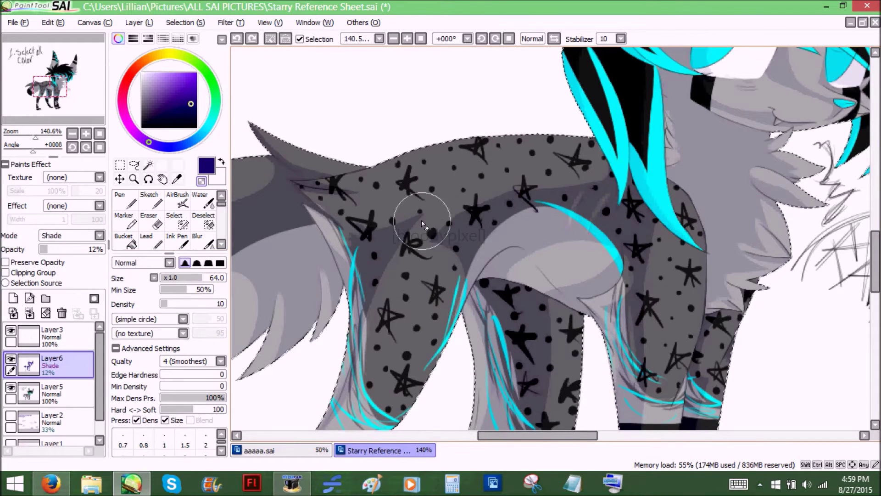
{"action": "left_click_drag", "start_coordinate": [374, 230], "coordinate": [381, 256]}
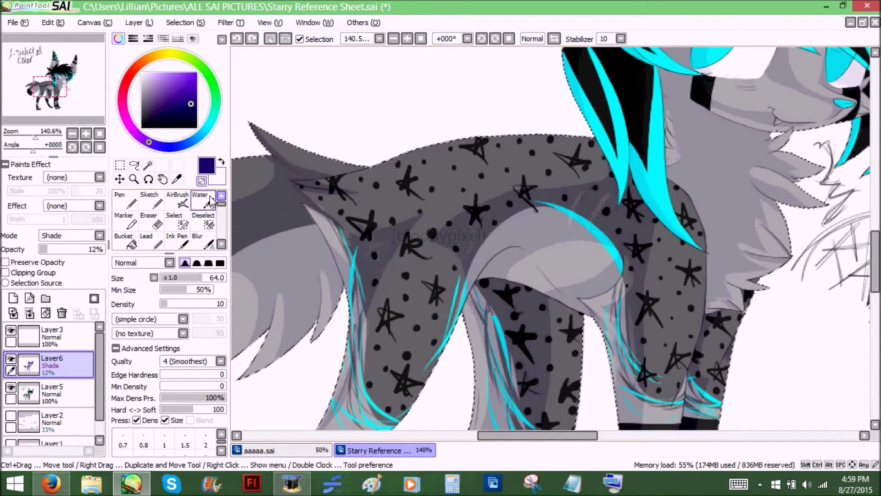
Select the Water 3 brush and show its blending, dilution and persistence settings.
{"action": "left_click", "coordinate": [221, 244]}
{"action": "left_click", "coordinate": [222, 244]}
{"action": "left_click", "coordinate": [221, 244]}
{"action": "left_click", "coordinate": [201, 220]}
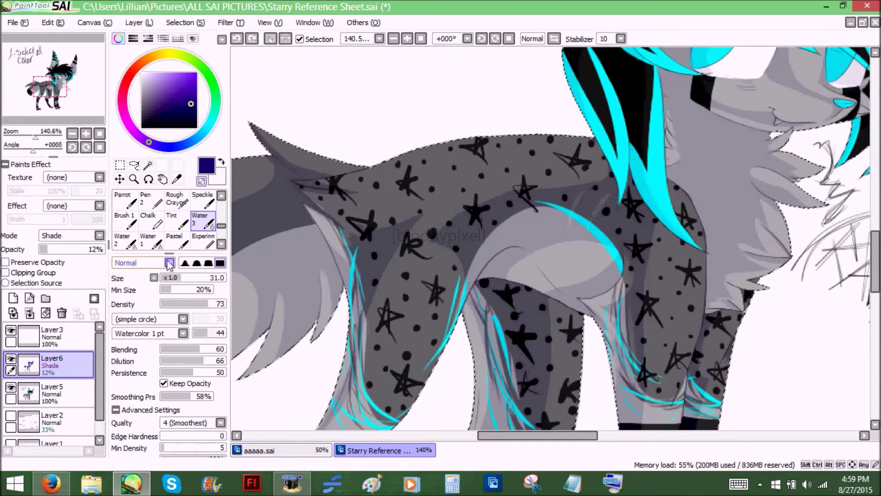
{"action": "left_click_drag", "start_coordinate": [170, 250], "coordinate": [165, 182]}
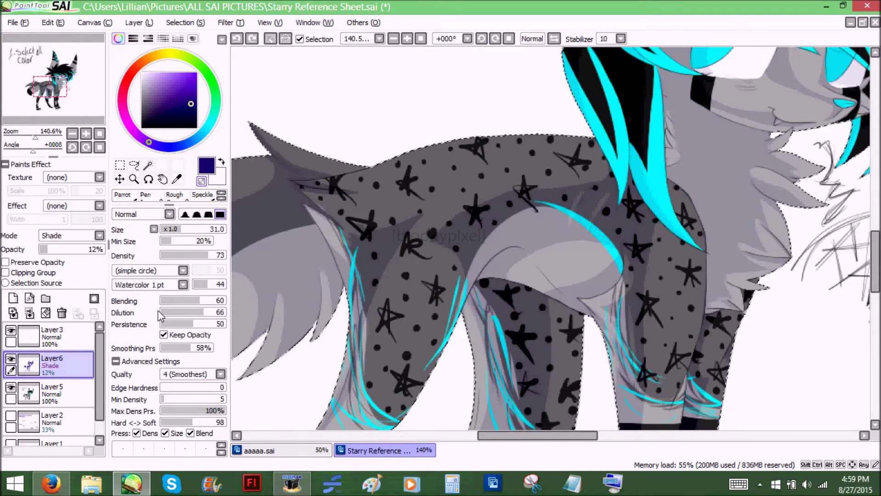
{"action": "left_click_drag", "start_coordinate": [171, 204], "coordinate": [172, 241]}
Blend the shadow edge above the belly and hip with Water 3, comparing the result by undoing and redoing it.
{"action": "left_click_drag", "start_coordinate": [40, 130], "coordinate": [39, 127]}
{"action": "left_click_drag", "start_coordinate": [55, 93], "coordinate": [59, 98]}
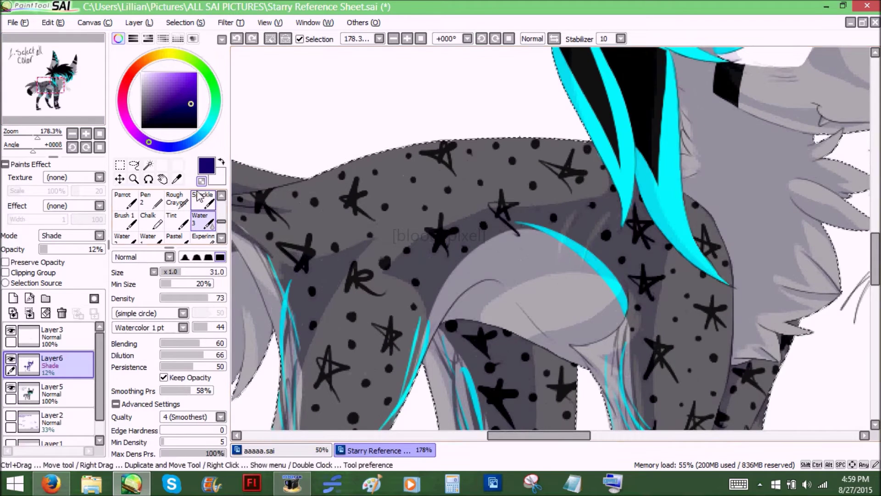
{"action": "left_click_drag", "start_coordinate": [393, 252], "coordinate": [385, 271]}
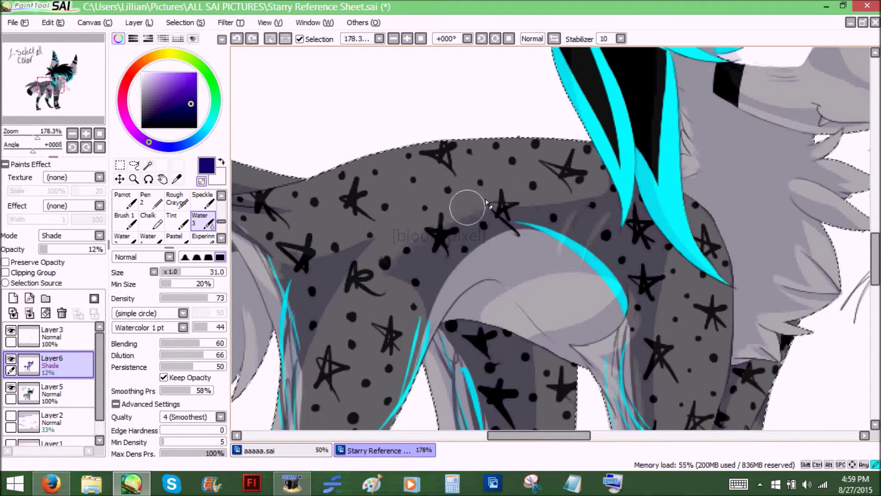
{"action": "left_click_drag", "start_coordinate": [409, 267], "coordinate": [385, 271]}
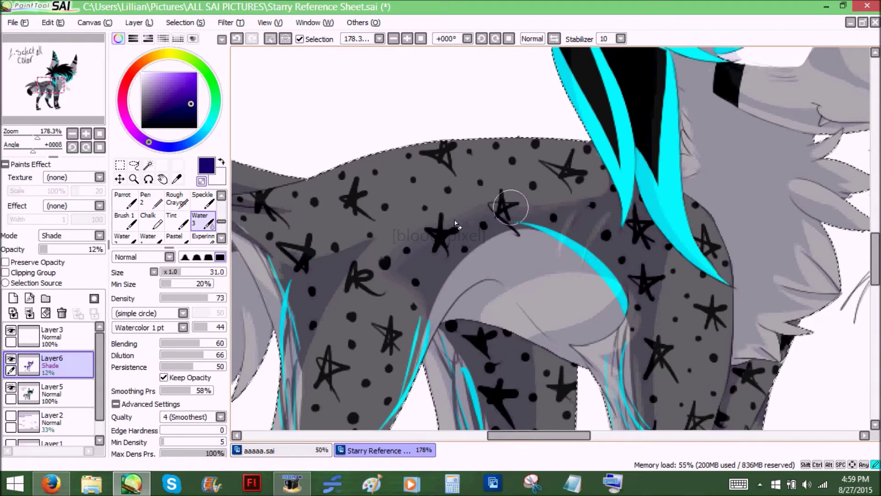
{"action": "left_click", "coordinate": [237, 38]}
{"action": "key", "text": "ctrl+y"}
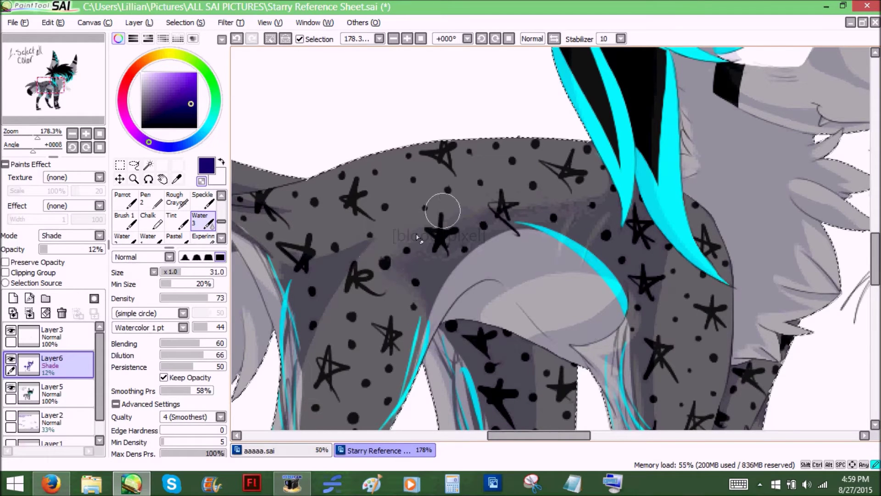
{"action": "mouse_move", "coordinate": [37, 137]}
{"action": "left_mouse_down"}
{"action": "mouse_move", "coordinate": [27, 136]}
{"action": "mouse_move", "coordinate": [39, 136]}
{"action": "left_mouse_up"}
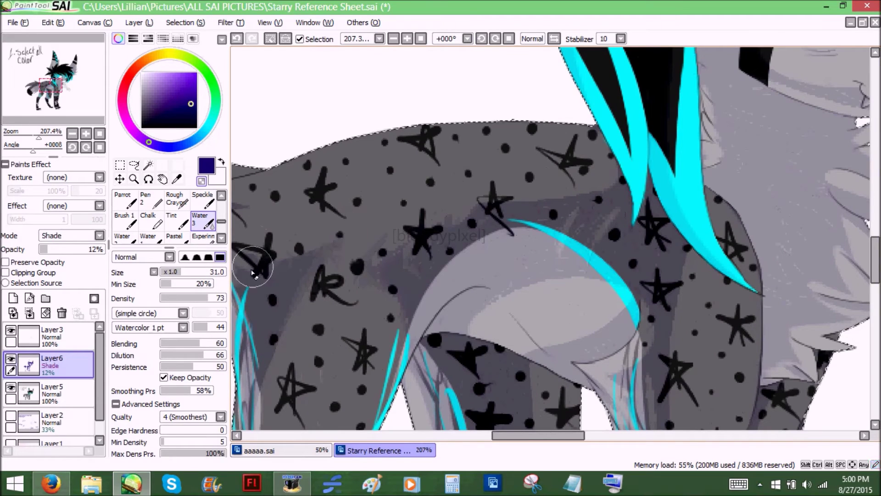
Look at the Tint, Speckle and Rough Crayon brushes beside Water 3, returning to Water 3, and inspect the head's shading.
{"action": "left_click", "coordinate": [179, 219]}
{"action": "left_click_drag", "start_coordinate": [39, 137], "coordinate": [26, 139]}
{"action": "left_click", "coordinate": [204, 201]}
{"action": "left_click", "coordinate": [202, 221]}
{"action": "left_click", "coordinate": [178, 199]}
{"action": "left_click", "coordinate": [203, 201]}
{"action": "left_click", "coordinate": [203, 221]}
{"action": "left_click_drag", "start_coordinate": [80, 87], "coordinate": [71, 96]}
{"action": "left_click_drag", "start_coordinate": [26, 137], "coordinate": [60, 88]}
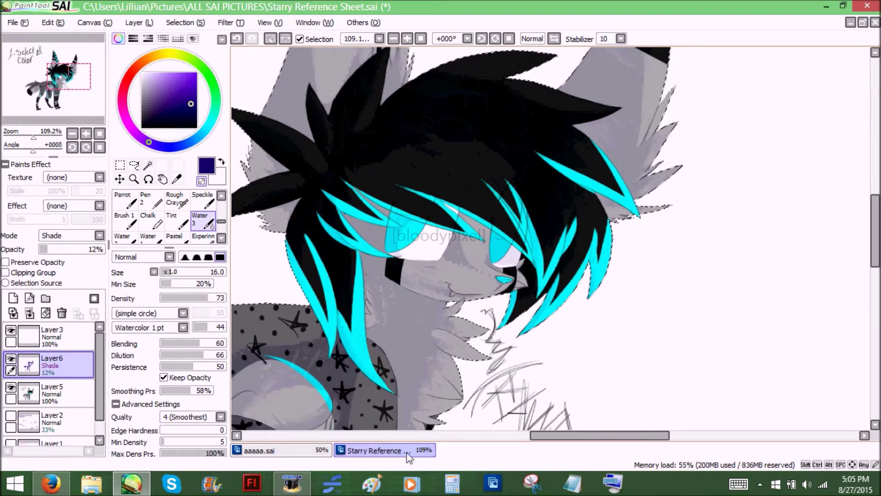
Add a new empty layer directly above the Layer6 shading layer.
{"action": "left_click_drag", "start_coordinate": [34, 132], "coordinate": [24, 131]}
{"action": "left_click_drag", "start_coordinate": [47, 89], "coordinate": [44, 91]}
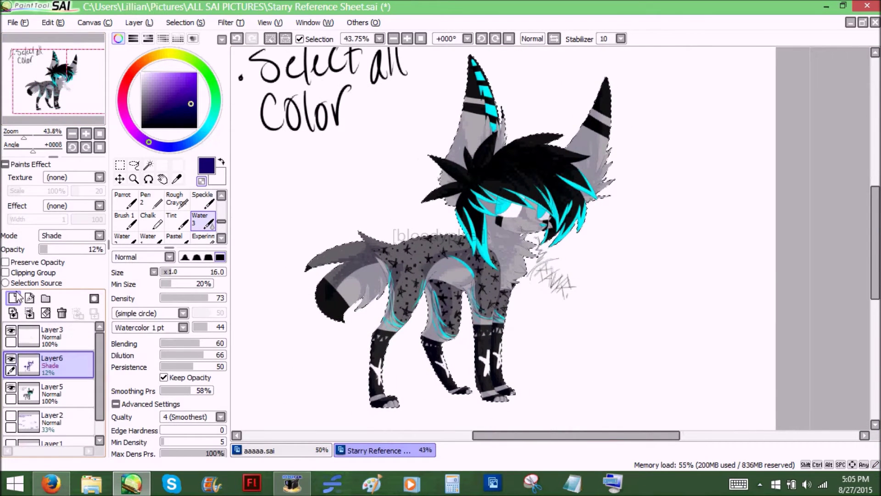
{"action": "left_click", "coordinate": [13, 313]}
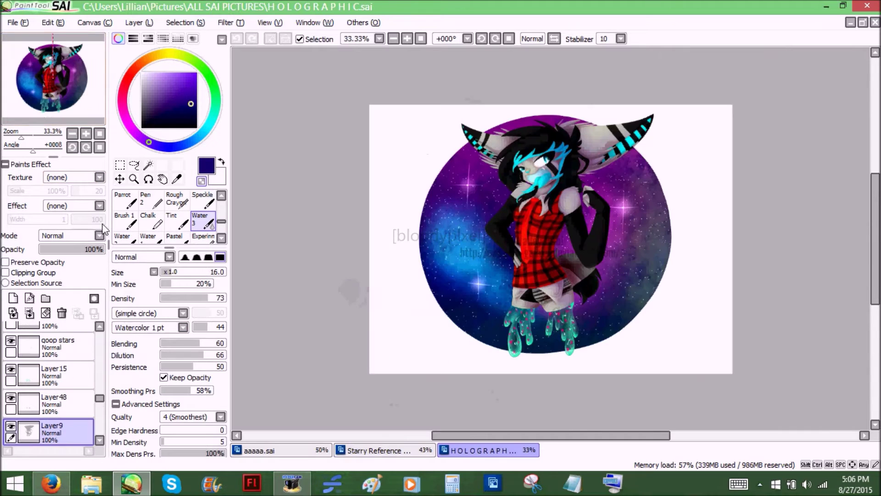
Examine the shading on the plaid shirt, tie and arms in H O L O G R A P H I C.sai, close up and in full view.
{"action": "left_click_drag", "start_coordinate": [39, 82], "coordinate": [42, 105]}
{"action": "left_click_drag", "start_coordinate": [20, 138], "coordinate": [50, 103]}
{"action": "left_click_drag", "start_coordinate": [35, 137], "coordinate": [45, 137]}
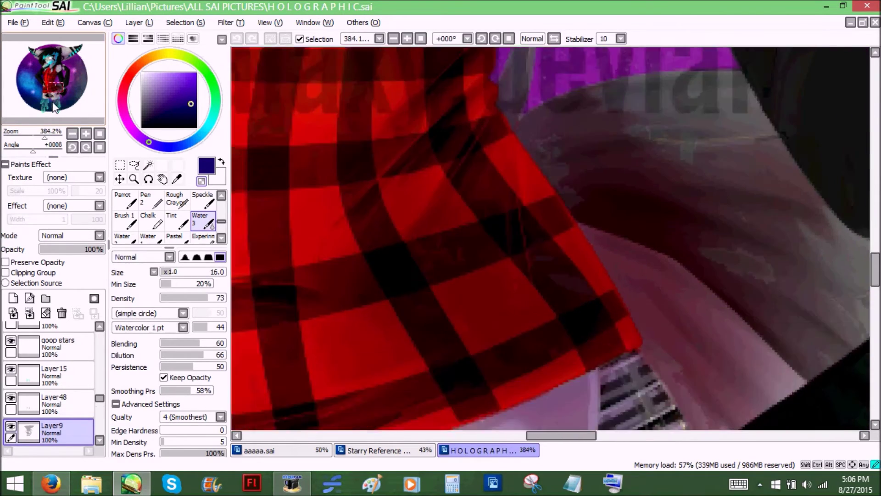
{"action": "left_click_drag", "start_coordinate": [54, 106], "coordinate": [50, 98]}
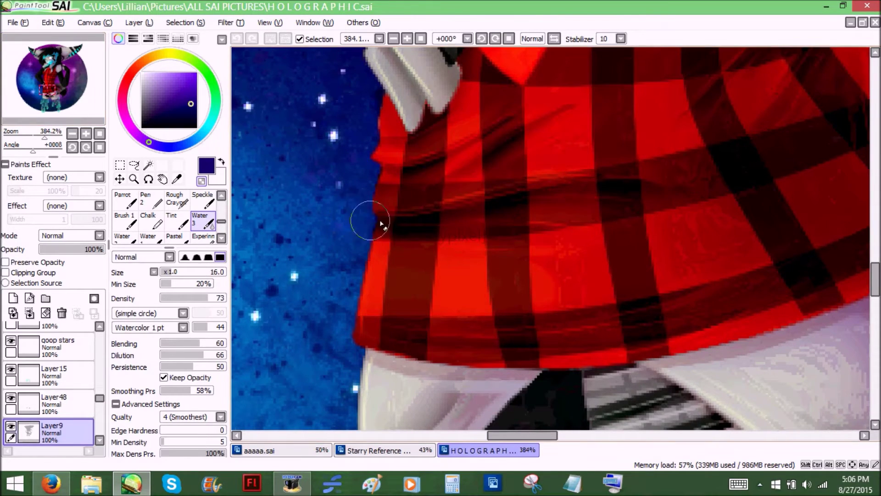
{"action": "left_click_drag", "start_coordinate": [38, 136], "coordinate": [39, 136]}
{"action": "left_click_drag", "start_coordinate": [47, 94], "coordinate": [53, 84]}
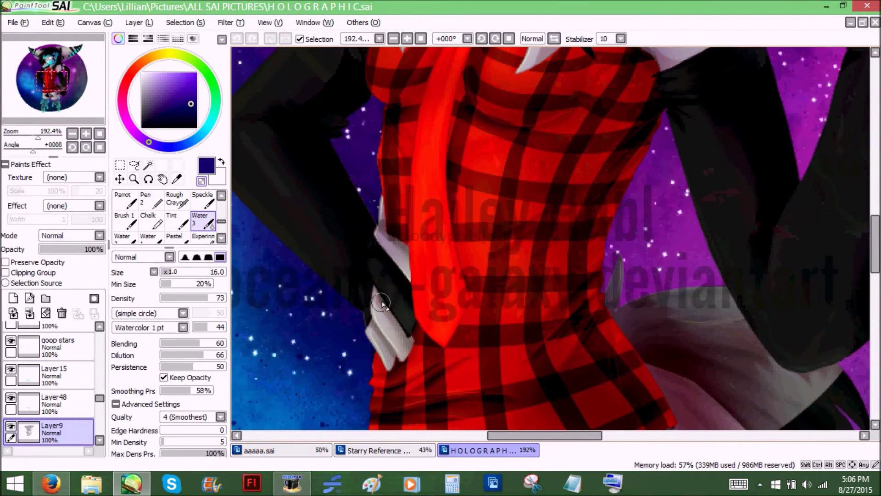
{"action": "mouse_move", "coordinate": [64, 79]}
{"action": "left_mouse_down"}
{"action": "mouse_move", "coordinate": [71, 62]}
{"action": "mouse_move", "coordinate": [67, 76]}
{"action": "left_mouse_up"}
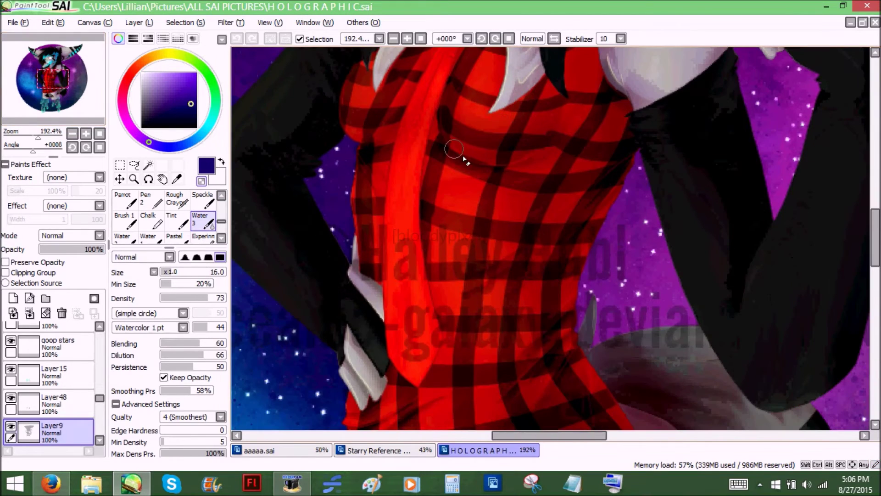
{"action": "left_click_drag", "start_coordinate": [44, 132], "coordinate": [73, 107]}
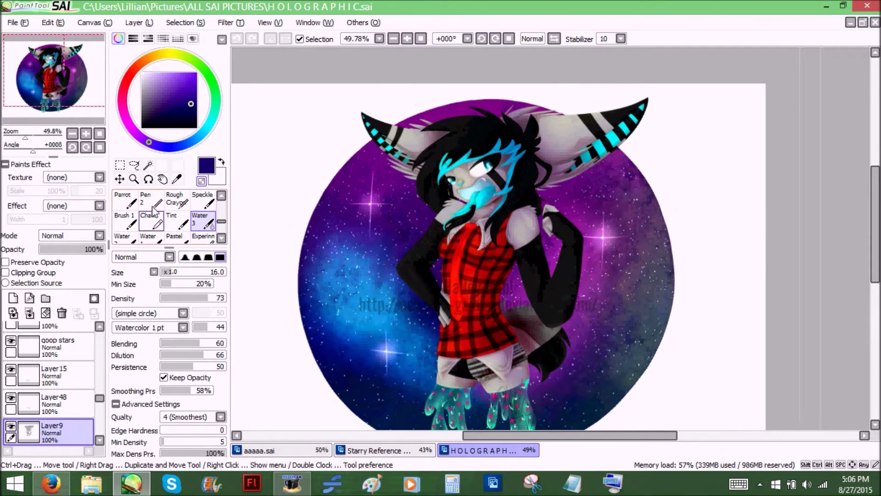
{"action": "left_click_drag", "start_coordinate": [66, 94], "coordinate": [71, 98]}
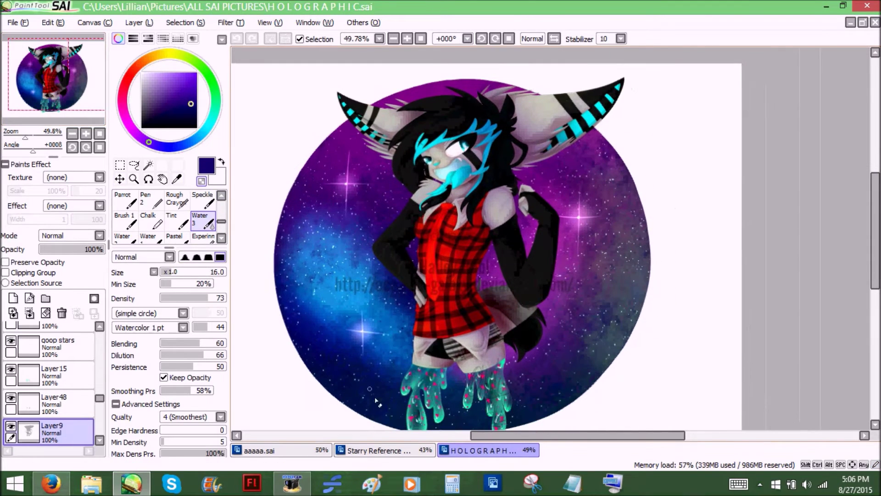
Return to Starry Reference Sheet.sai and select the Pen brush for painting on Layer7.
{"action": "left_click", "coordinate": [391, 452]}
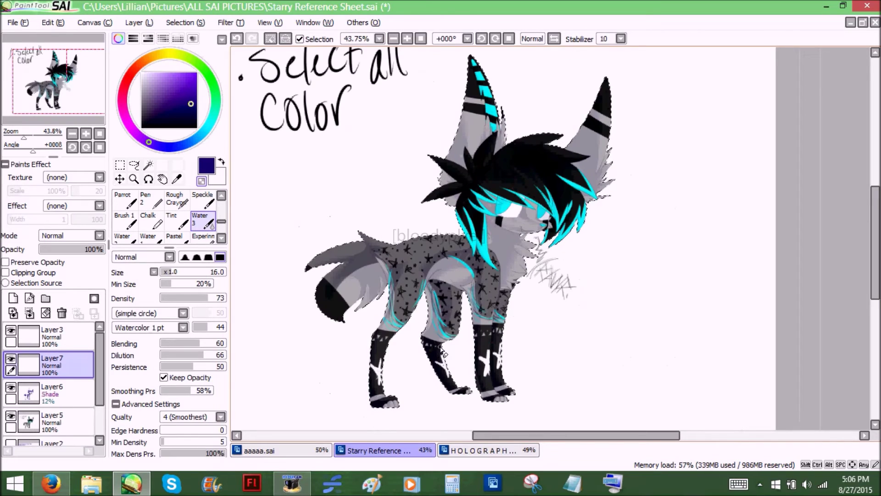
{"action": "left_click_drag", "start_coordinate": [55, 62], "coordinate": [48, 62]}
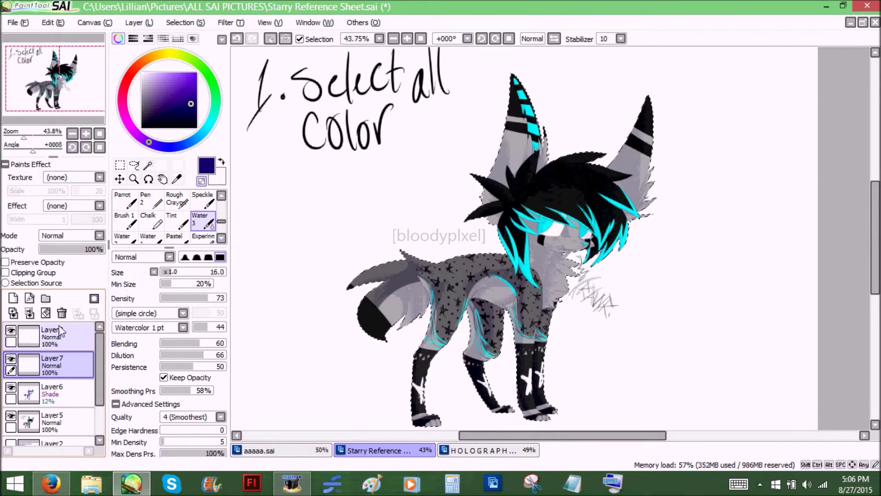
{"action": "scroll", "coordinate": [210, 224], "scroll_direction": "up", "scroll_amount": 3}
{"action": "left_click", "coordinate": [125, 201]}
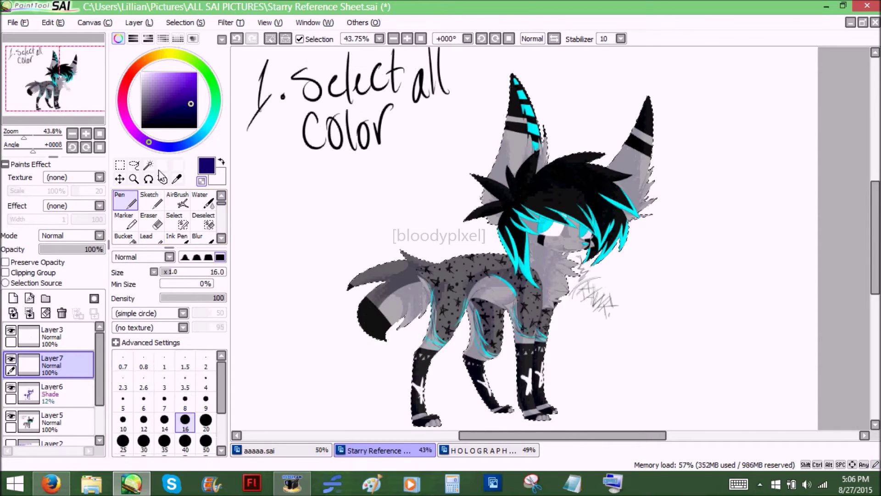
Paint a darker shadow with the Pen on Layer7 where the far hind leg meets the belly.
{"action": "left_click_drag", "start_coordinate": [24, 137], "coordinate": [37, 137]}
{"action": "left_click_drag", "start_coordinate": [45, 73], "coordinate": [40, 91]}
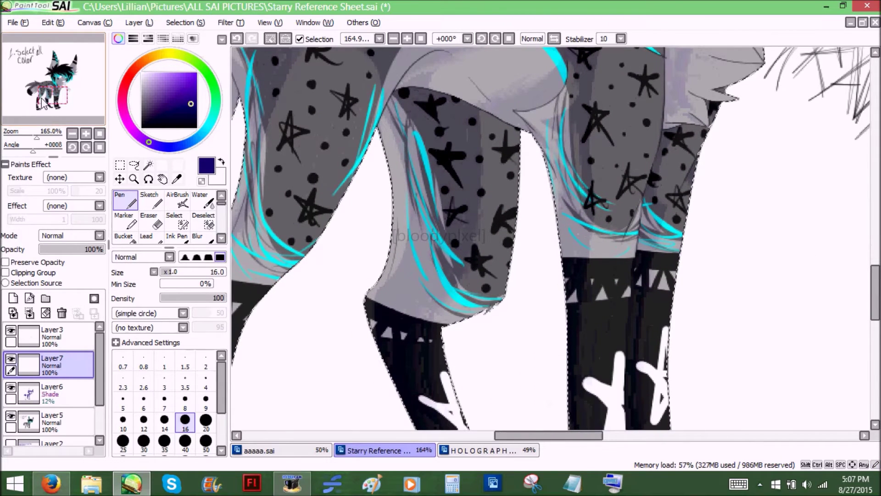
{"action": "left_click_drag", "start_coordinate": [45, 94], "coordinate": [45, 91]}
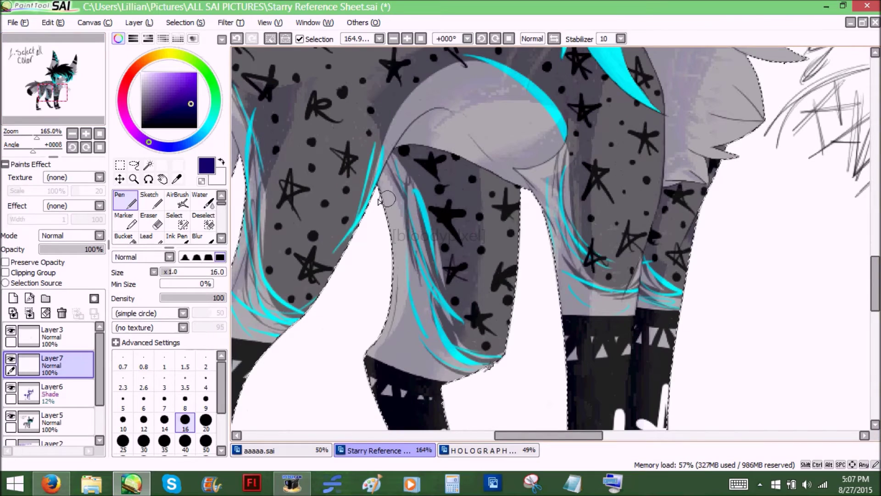
{"action": "mouse_move", "coordinate": [381, 194]}
{"action": "left_mouse_down"}
{"action": "mouse_move", "coordinate": [520, 213]}
{"action": "mouse_move", "coordinate": [460, 174]}
{"action": "left_mouse_up"}
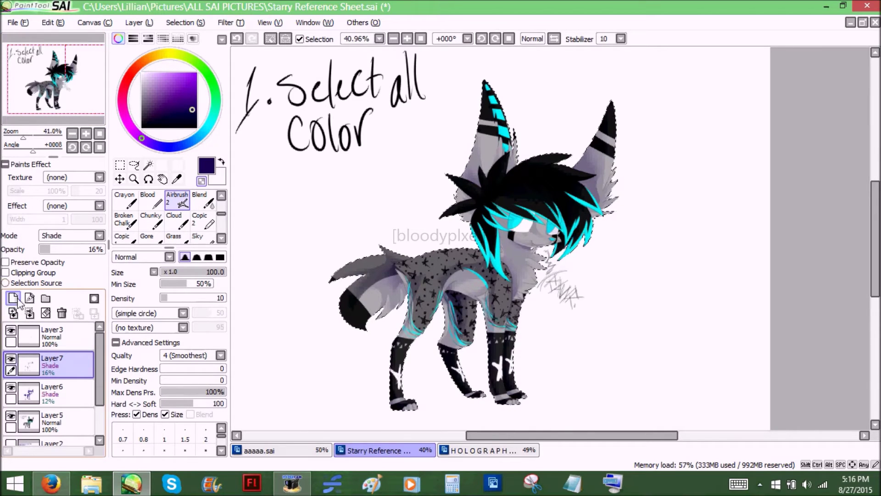
Toggle Layer7's visibility repeatedly to compare the character with and without the second shading layer, leaving it shown.
{"action": "left_click_drag", "start_coordinate": [60, 97], "coordinate": [61, 95]}
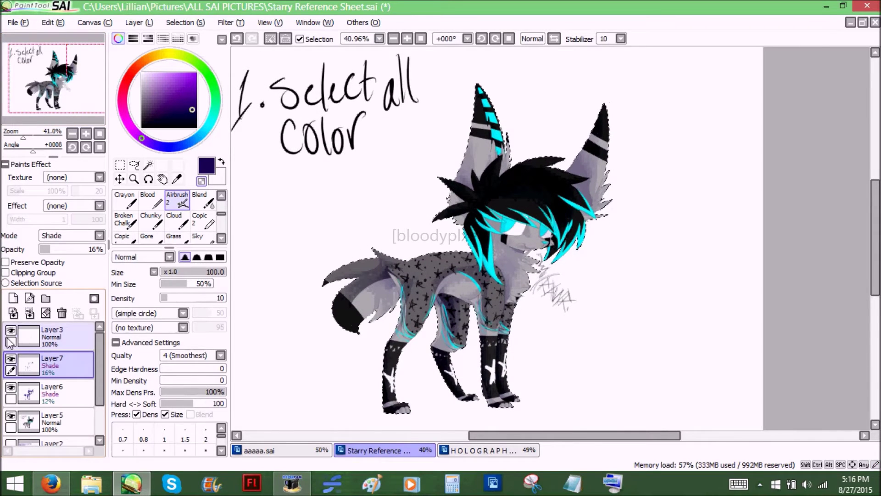
{"action": "left_click", "coordinate": [11, 358]}
{"action": "left_click", "coordinate": [10, 359]}
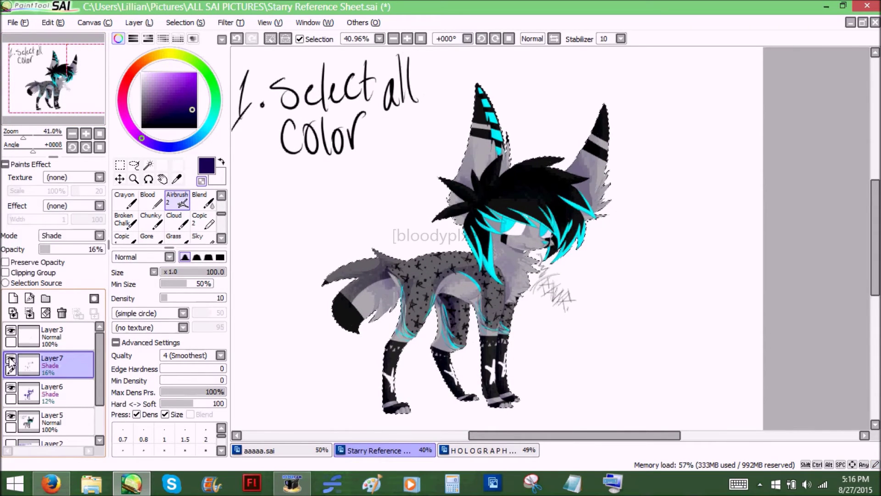
{"action": "left_click", "coordinate": [10, 359]}
{"action": "left_click", "coordinate": [11, 359]}
{"action": "left_click", "coordinate": [11, 359]}
{"action": "left_click", "coordinate": [10, 358]}
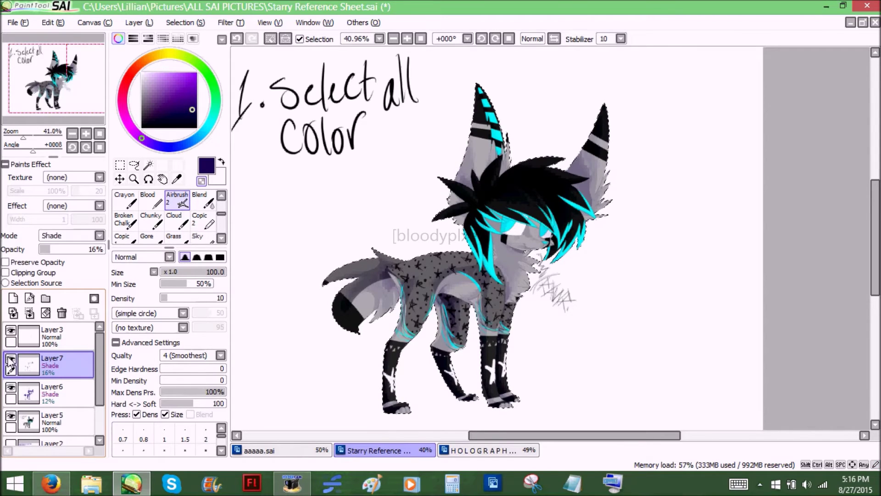
{"action": "left_click", "coordinate": [10, 359]}
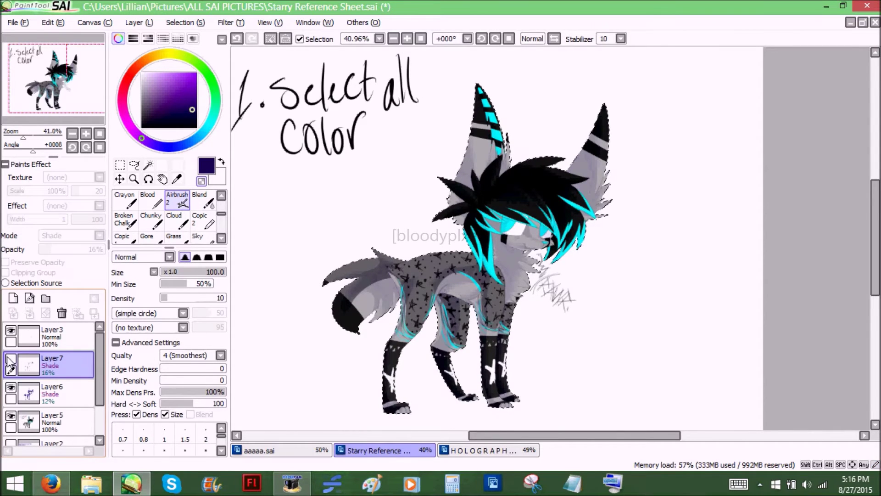
{"action": "left_click", "coordinate": [11, 360]}
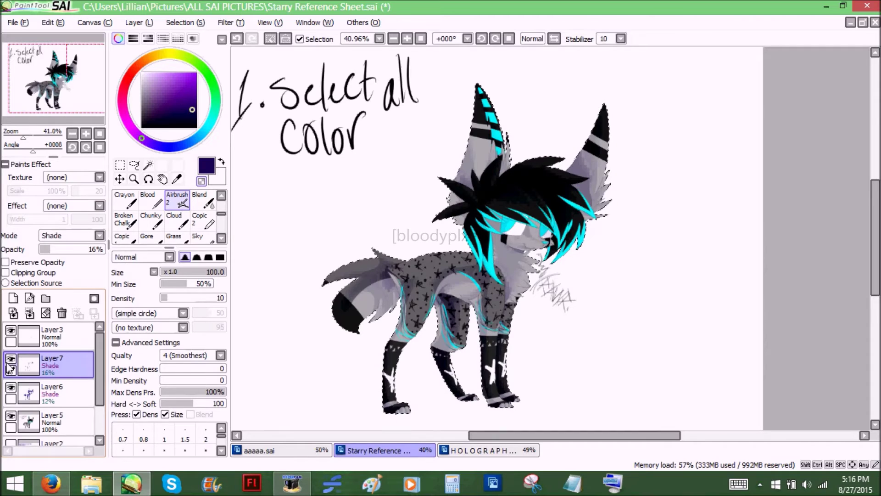
Hide and show Layer7 again to check how much depth its darker shadows add.
{"action": "left_click", "coordinate": [10, 358]}
{"action": "left_click", "coordinate": [11, 359]}
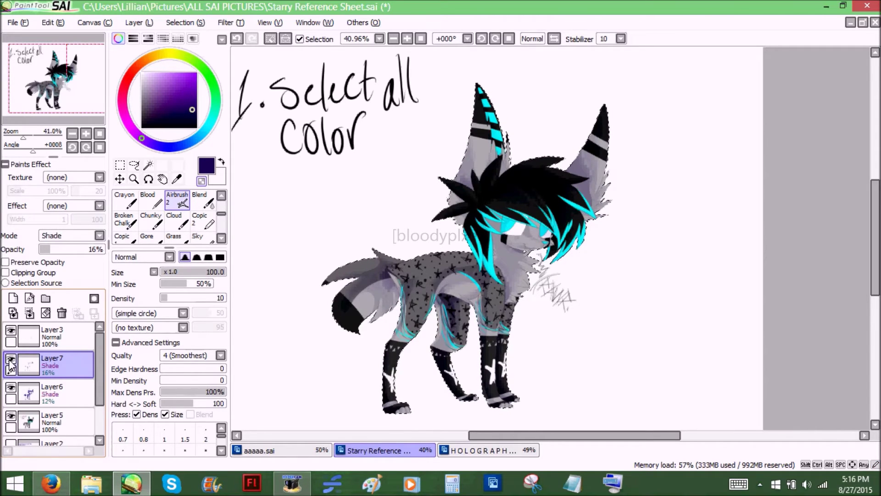
{"action": "left_click", "coordinate": [10, 359]}
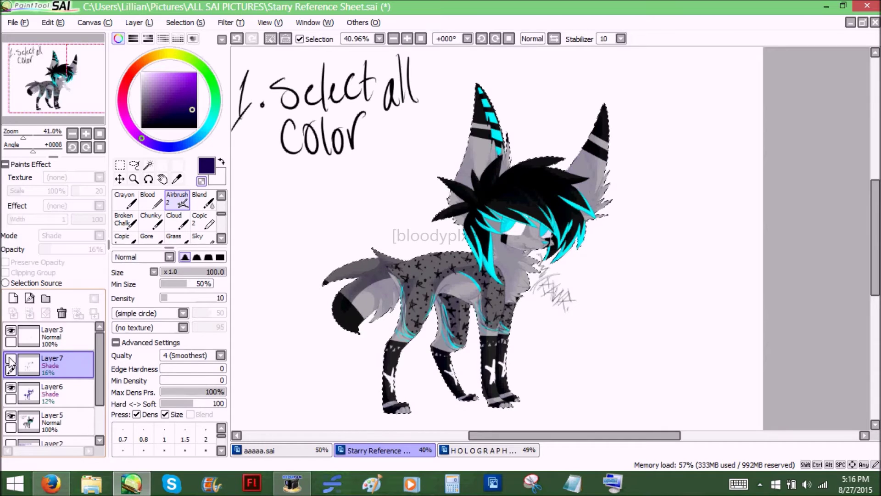
{"action": "left_click", "coordinate": [10, 360]}
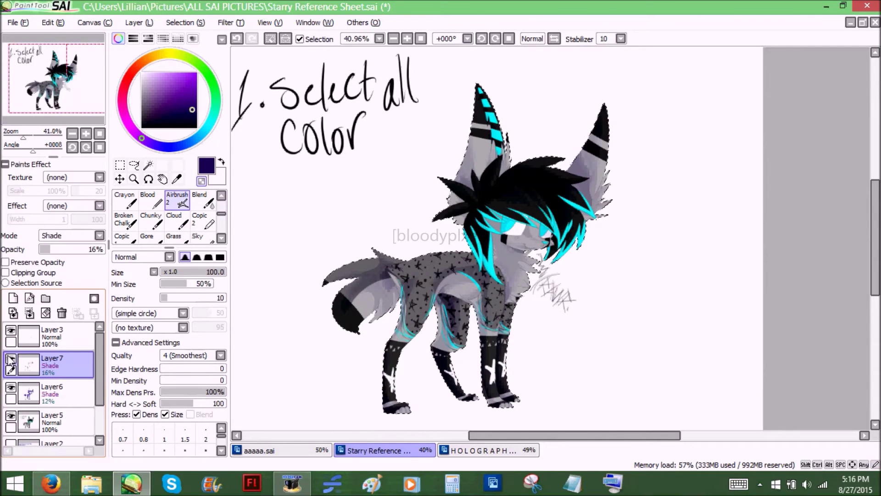
Try Layer7 at 100% opacity in the Multiply and Shade blending modes.
{"action": "left_click", "coordinate": [65, 235]}
{"action": "left_click", "coordinate": [54, 257]}
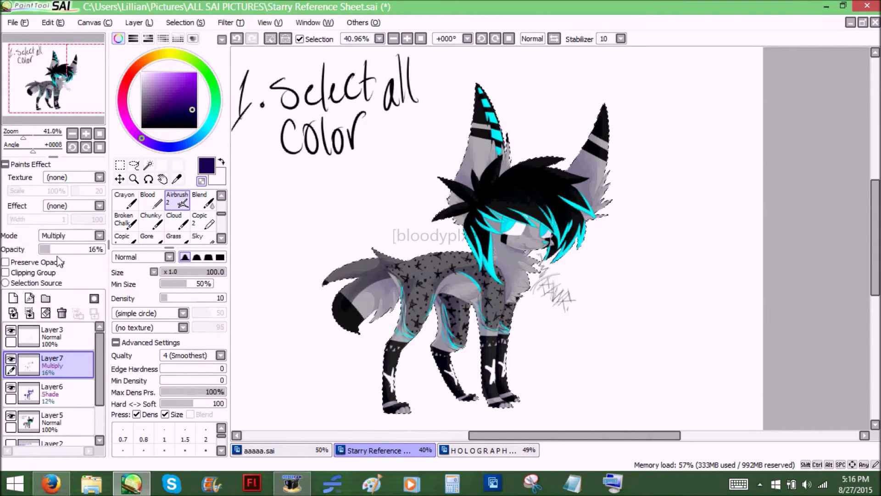
{"action": "left_click_drag", "start_coordinate": [44, 250], "coordinate": [107, 250]}
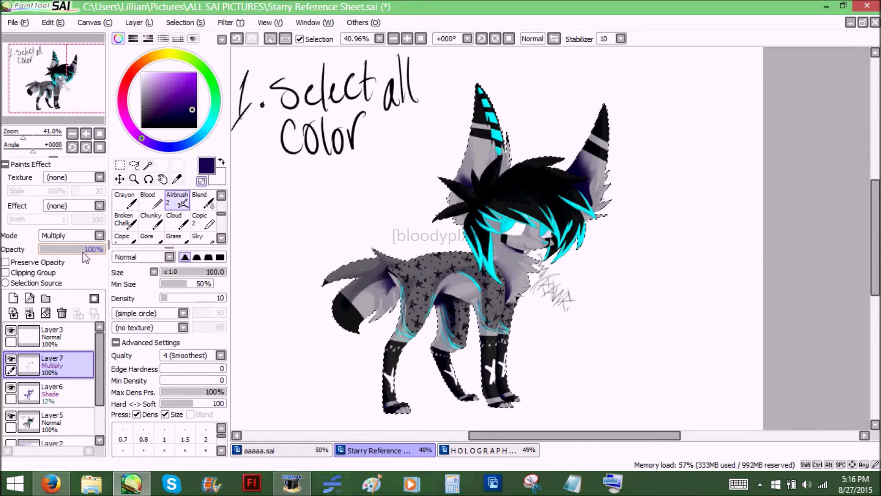
{"action": "left_click", "coordinate": [68, 235]}
{"action": "left_click", "coordinate": [52, 295]}
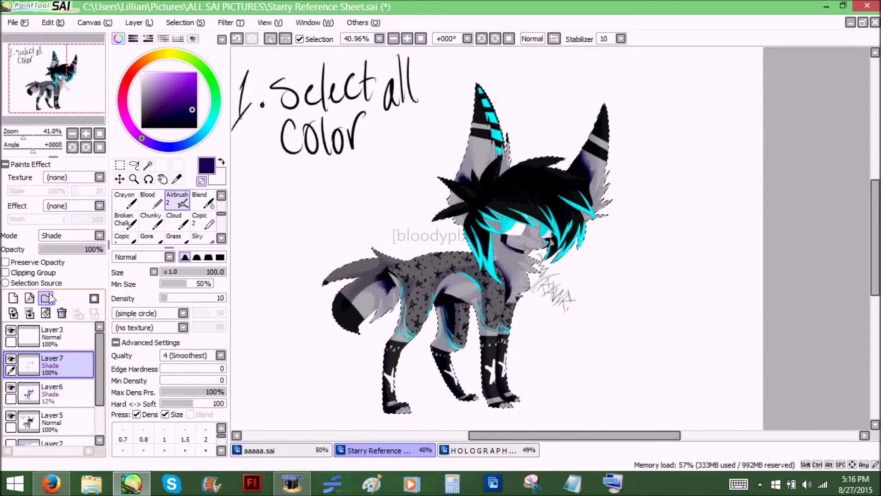
Set Layer7's blending mode to Multiply and its opacity to 46%.
{"action": "left_click", "coordinate": [68, 235]}
{"action": "left_click", "coordinate": [53, 257]}
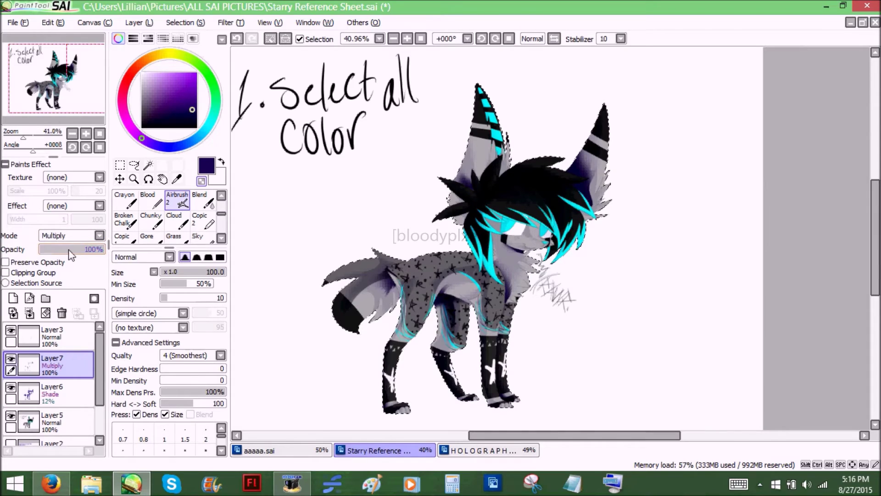
{"action": "mouse_move", "coordinate": [84, 251]}
{"action": "left_mouse_down"}
{"action": "mouse_move", "coordinate": [67, 252]}
{"action": "mouse_move", "coordinate": [96, 253]}
{"action": "mouse_move", "coordinate": [61, 255]}
{"action": "left_mouse_up"}
{"action": "left_click", "coordinate": [10, 386]}
{"action": "left_click", "coordinate": [10, 386]}
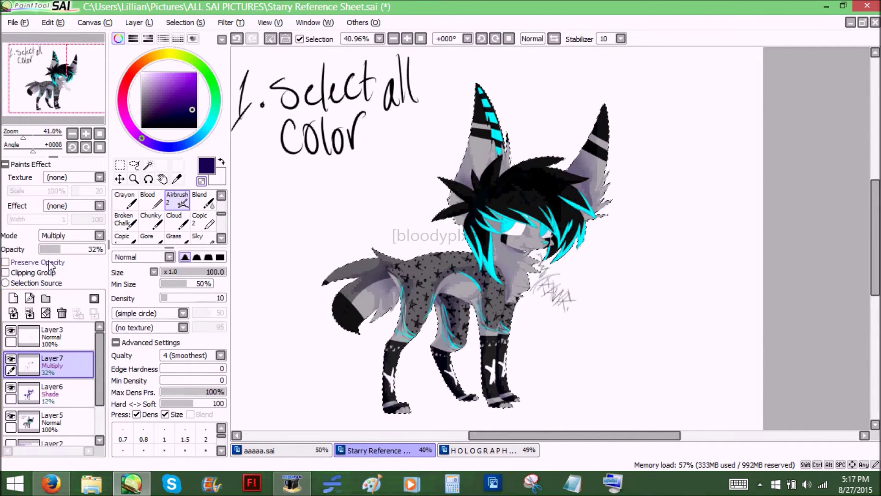
{"action": "left_click_drag", "start_coordinate": [74, 255], "coordinate": [77, 256]}
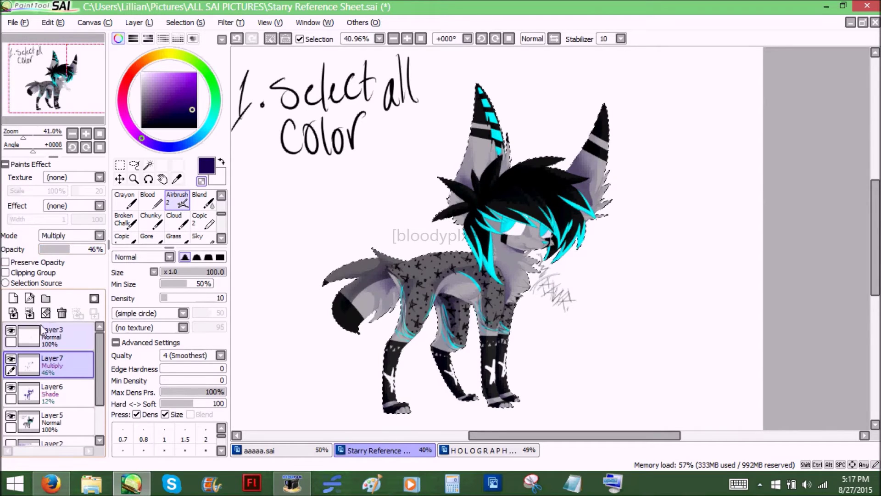
Add a new layer above Layer7 and choose a bright yellow colour with the Airbrush 2 brush.
{"action": "left_click", "coordinate": [12, 298]}
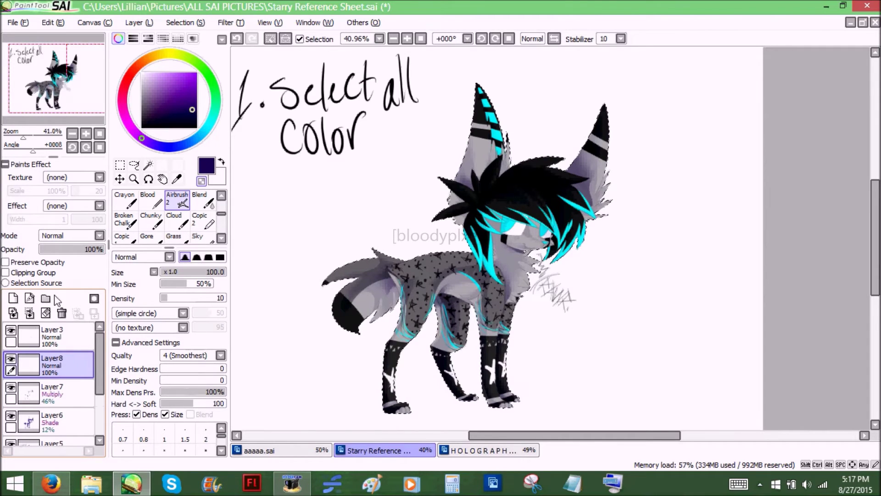
{"action": "left_click_drag", "start_coordinate": [64, 81], "coordinate": [65, 80]}
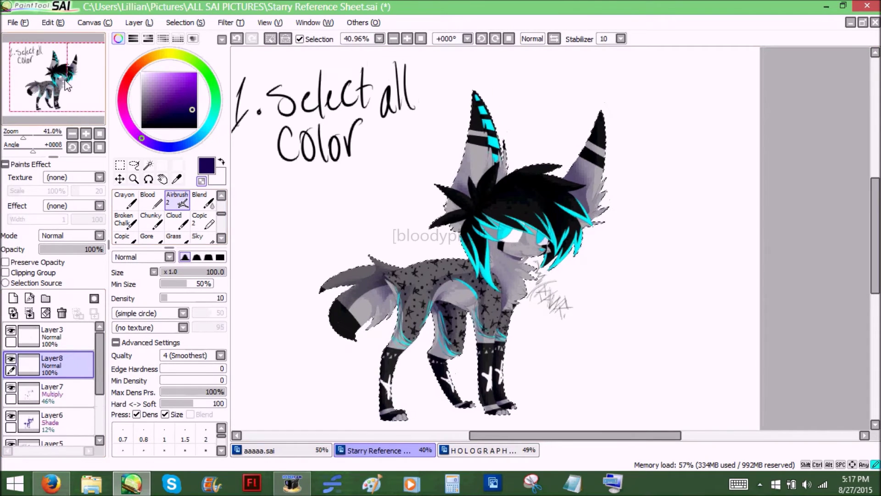
{"action": "left_click", "coordinate": [161, 56]}
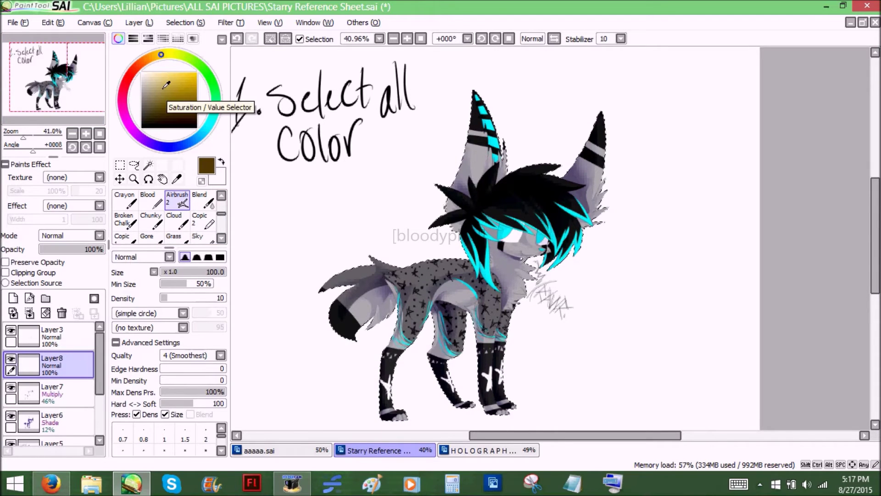
{"action": "left_click", "coordinate": [189, 73]}
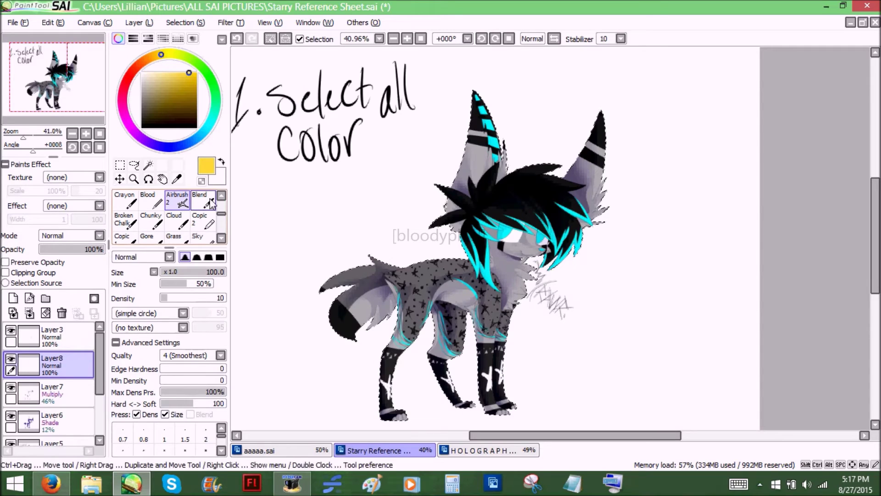
{"action": "scroll", "coordinate": [138, 211], "scroll_direction": "up", "scroll_amount": 3}
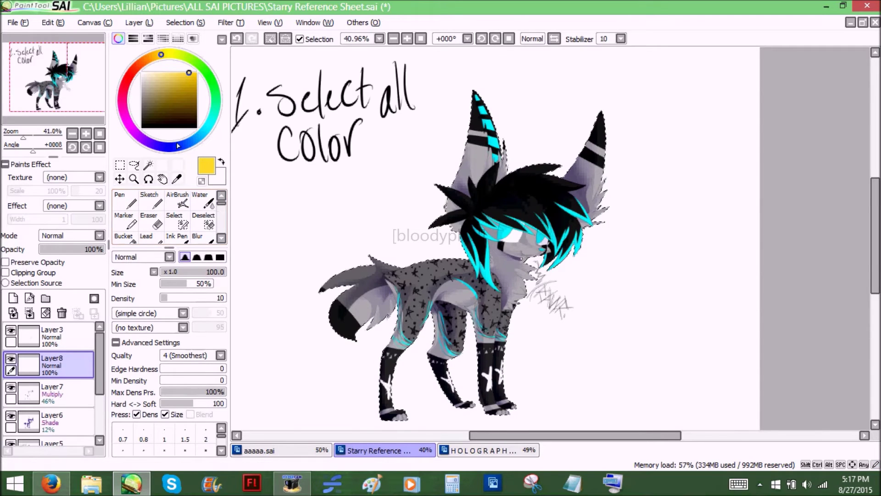
{"action": "scroll", "coordinate": [221, 238], "scroll_direction": "down", "scroll_amount": 3}
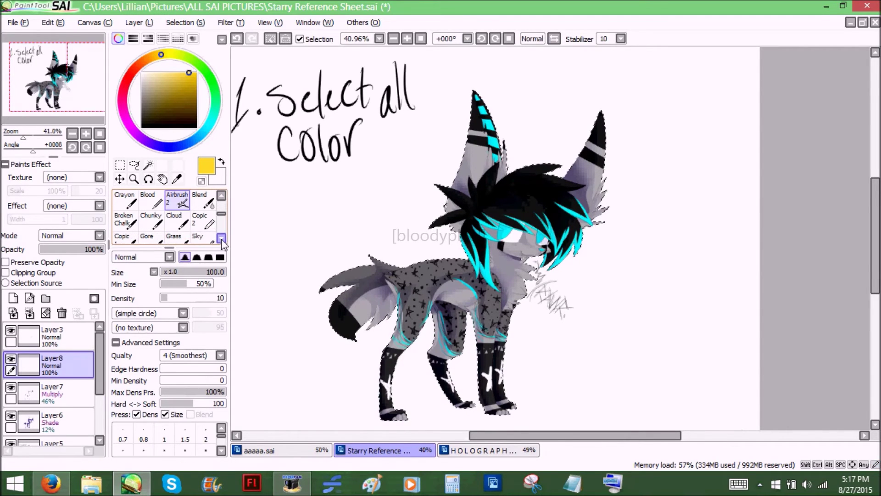
{"action": "left_click", "coordinate": [175, 205]}
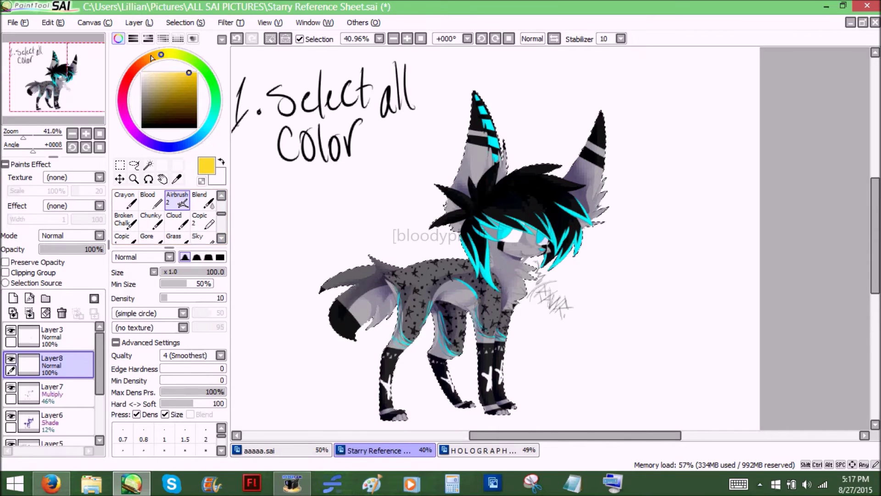
Compare teal and yellow hues and settle on a light teal as the painting colour.
{"action": "mouse_move", "coordinate": [163, 59]}
{"action": "left_mouse_down"}
{"action": "mouse_move", "coordinate": [205, 76]}
{"action": "mouse_move", "coordinate": [212, 118]}
{"action": "left_mouse_up"}
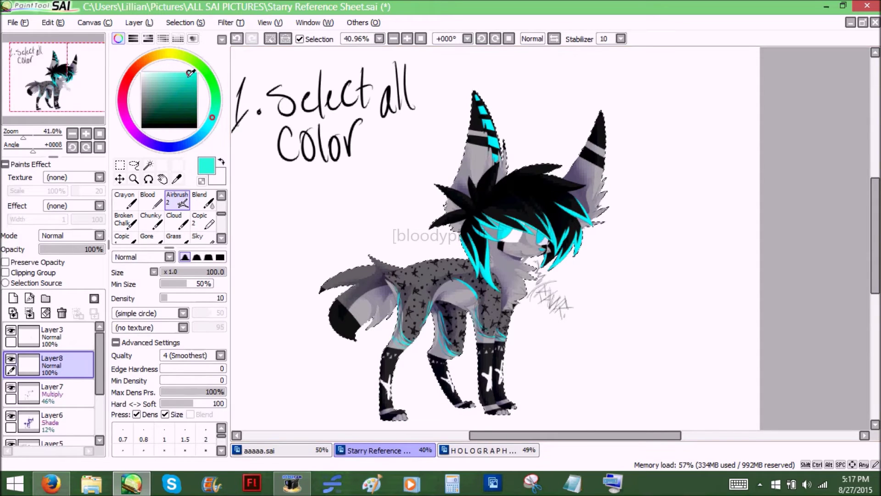
{"action": "left_click", "coordinate": [168, 55]}
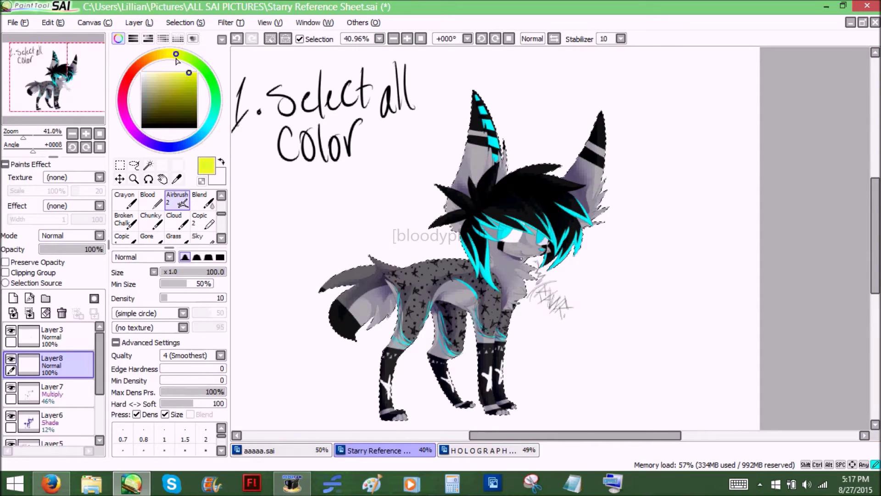
{"action": "mouse_move", "coordinate": [180, 61]}
{"action": "left_mouse_down"}
{"action": "mouse_move", "coordinate": [208, 75]}
{"action": "mouse_move", "coordinate": [200, 136]}
{"action": "mouse_move", "coordinate": [211, 125]}
{"action": "left_mouse_up"}
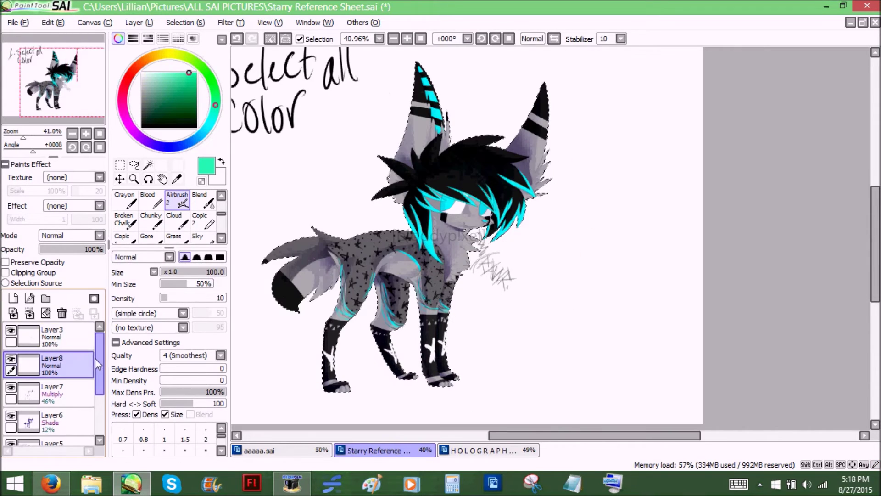
{"action": "left_click_drag", "start_coordinate": [98, 351], "coordinate": [98, 356]}
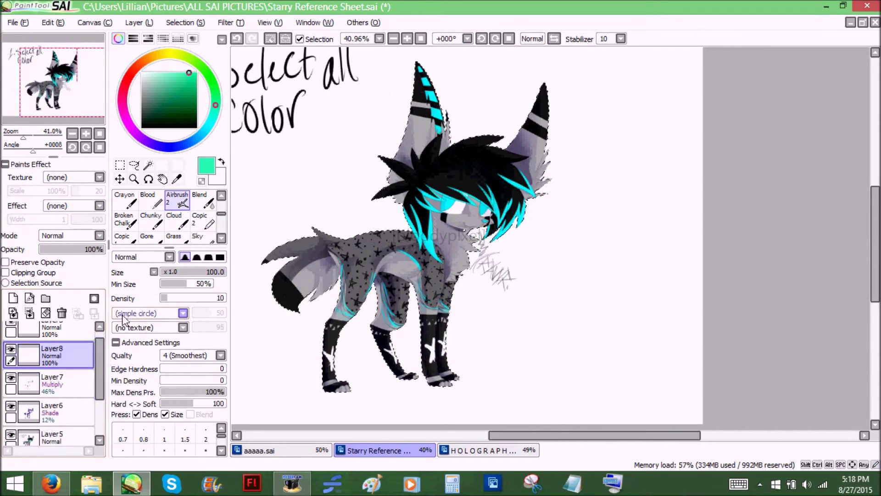
{"action": "left_click", "coordinate": [180, 74]}
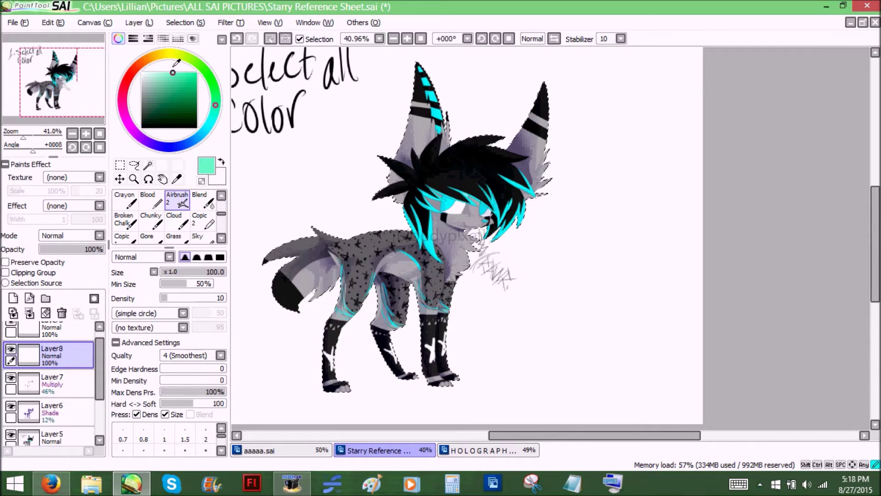
{"action": "left_click_drag", "start_coordinate": [68, 77], "coordinate": [65, 67]}
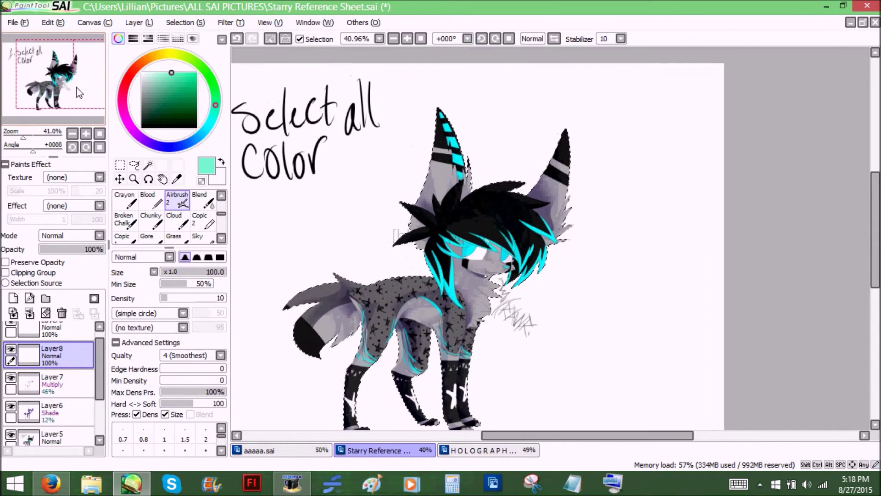
Select the whole coloured character on Layer5 with the Magic Wand and make Layer8 the active layer.
{"action": "left_click", "coordinate": [32, 439]}
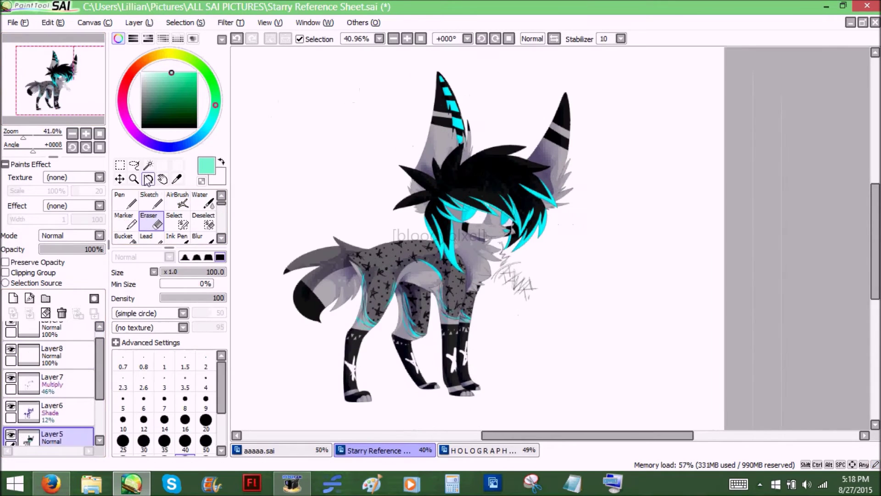
{"action": "left_click", "coordinate": [148, 165]}
{"action": "left_click", "coordinate": [384, 290]}
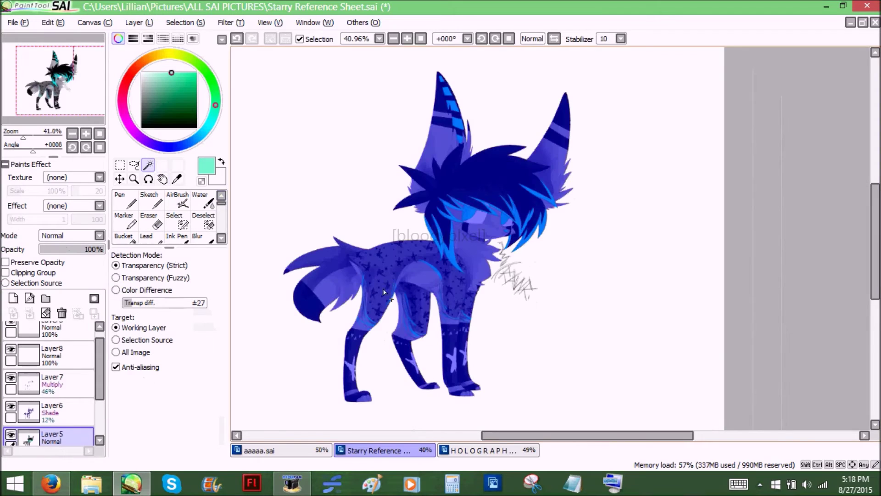
{"action": "scroll", "coordinate": [92, 363], "scroll_direction": "up", "scroll_amount": 1}
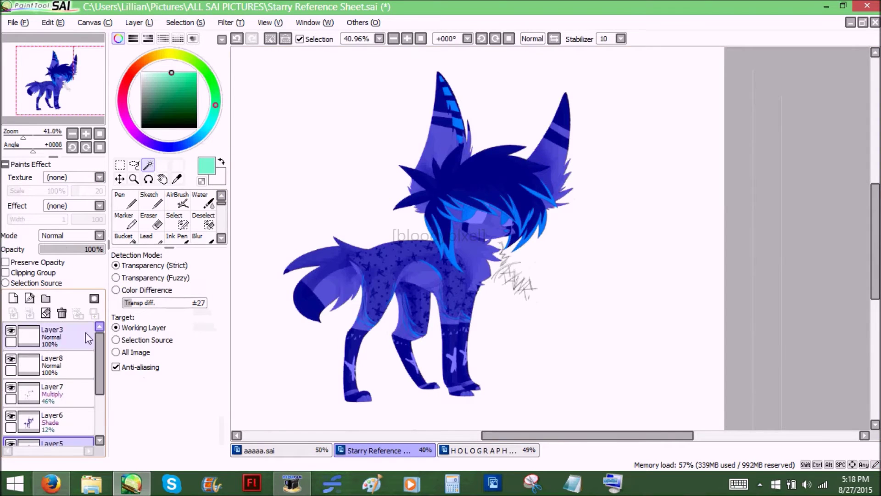
{"action": "left_click", "coordinate": [45, 362]}
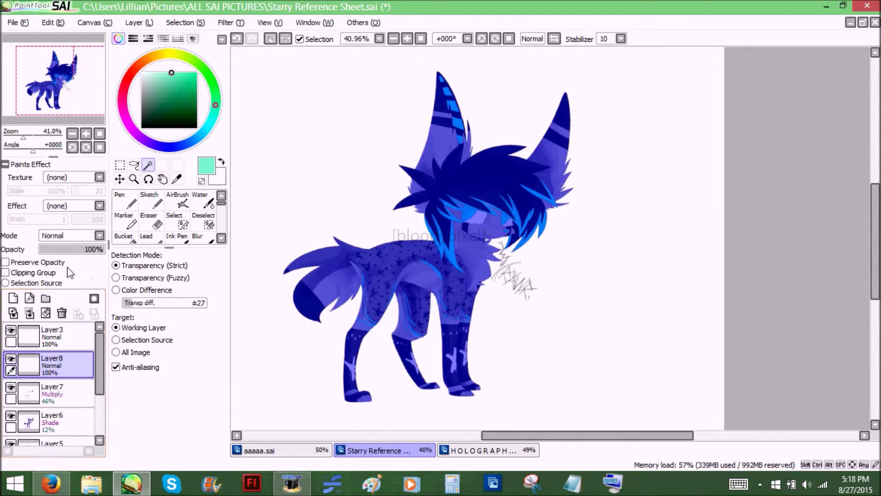
Choose the Airbrush 2 brush for painting on Layer8 inside the selection.
{"action": "left_click", "coordinate": [124, 202]}
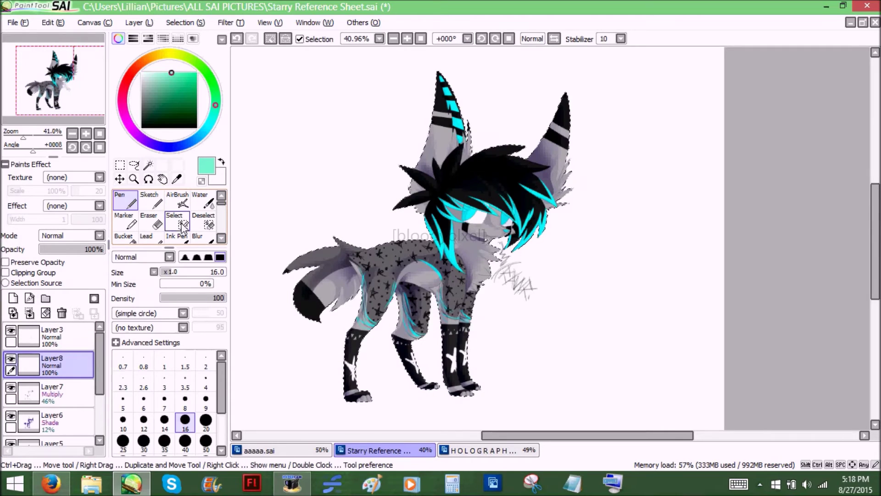
{"action": "left_click", "coordinate": [221, 239]}
{"action": "scroll", "coordinate": [221, 239], "scroll_direction": "down", "scroll_amount": 3}
{"action": "left_click", "coordinate": [177, 200]}
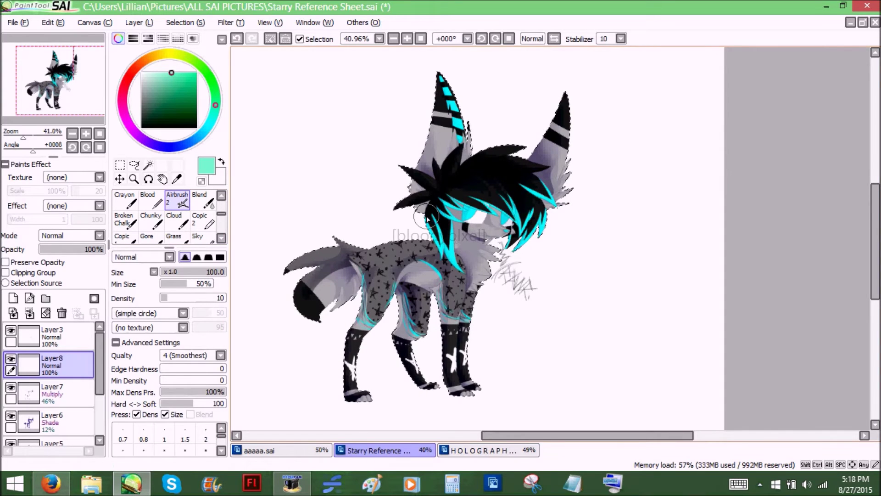
Try a light teal airbrush stroke over the character on Layer8 and undo it.
{"action": "left_click_drag", "start_coordinate": [24, 136], "coordinate": [28, 137]}
{"action": "mouse_move", "coordinate": [49, 89]}
{"action": "left_mouse_down"}
{"action": "mouse_move", "coordinate": [49, 78]}
{"action": "mouse_move", "coordinate": [40, 89]}
{"action": "left_mouse_up"}
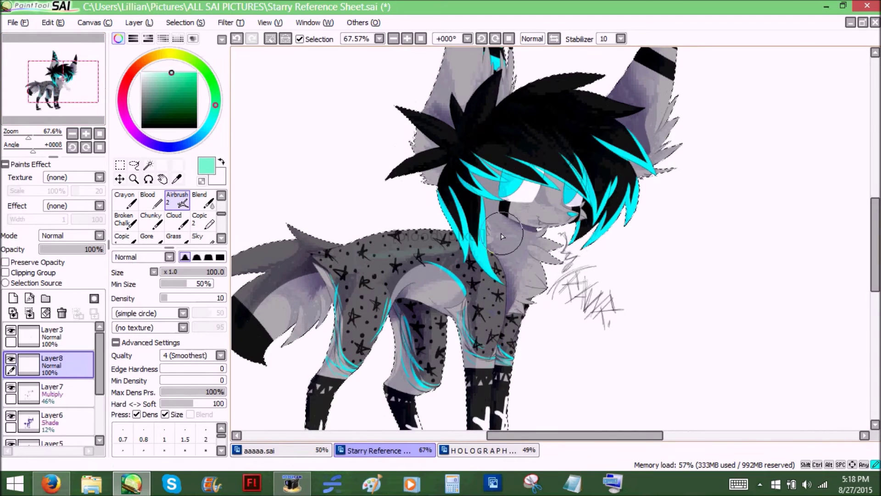
{"action": "left_click", "coordinate": [237, 39]}
Examine the character's chest, head, body and legs up close to plan the airbrushed lighting.
{"action": "mouse_move", "coordinate": [66, 88]}
{"action": "left_mouse_down"}
{"action": "mouse_move", "coordinate": [65, 97]}
{"action": "mouse_move", "coordinate": [95, 100]}
{"action": "left_mouse_up"}
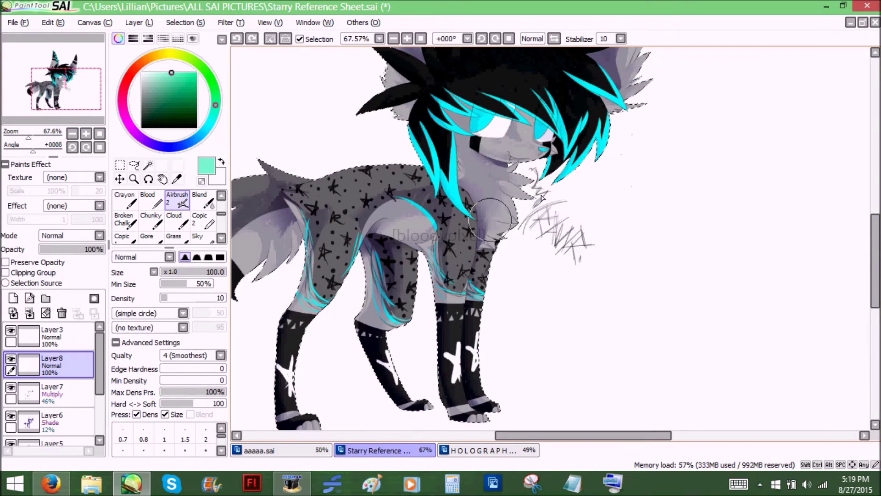
{"action": "left_click_drag", "start_coordinate": [82, 65], "coordinate": [86, 57]}
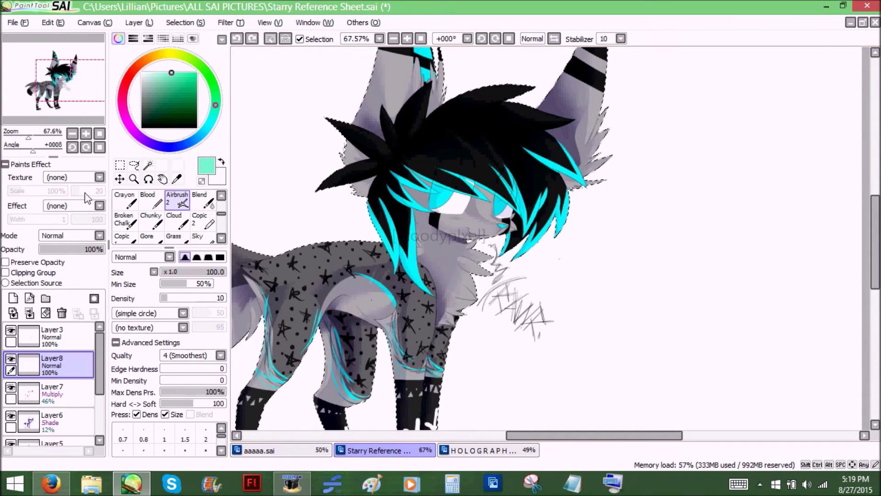
{"action": "mouse_move", "coordinate": [28, 136]}
{"action": "left_mouse_down"}
{"action": "mouse_move", "coordinate": [21, 136]}
{"action": "mouse_move", "coordinate": [28, 136]}
{"action": "left_mouse_up"}
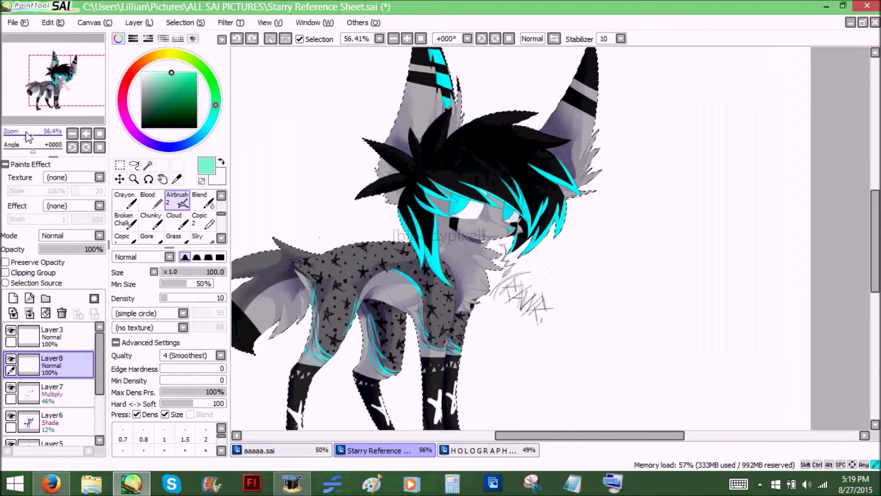
{"action": "mouse_move", "coordinate": [61, 82]}
{"action": "left_mouse_down"}
{"action": "mouse_move", "coordinate": [60, 74]}
{"action": "mouse_move", "coordinate": [54, 93]}
{"action": "left_mouse_up"}
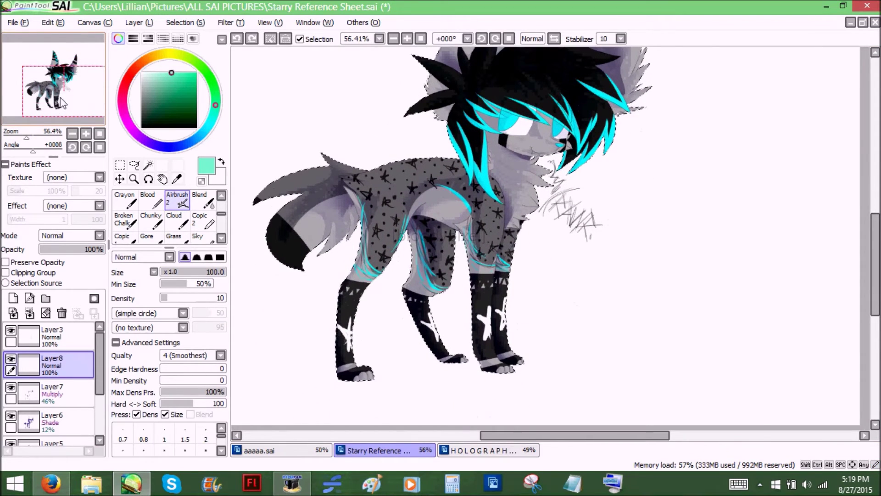
{"action": "left_click_drag", "start_coordinate": [55, 95], "coordinate": [50, 97]}
{"action": "left_click_drag", "start_coordinate": [27, 136], "coordinate": [30, 137]}
{"action": "left_click_drag", "start_coordinate": [51, 96], "coordinate": [49, 94]}
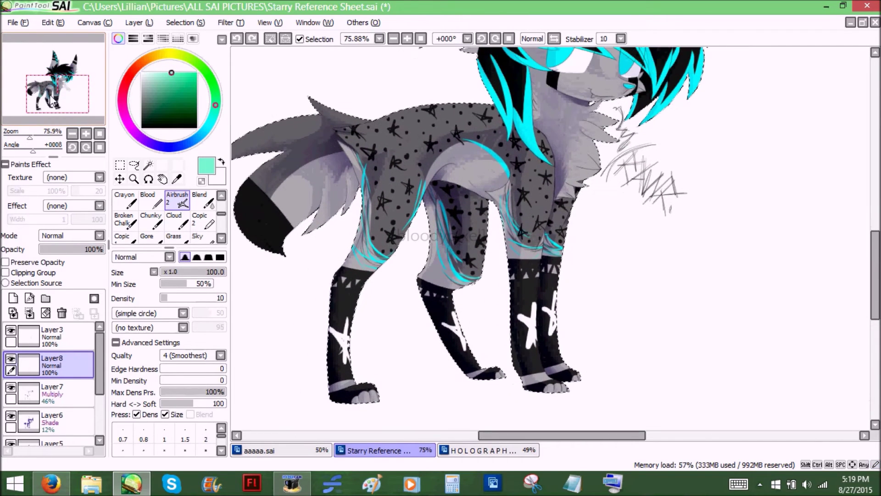
{"action": "left_click", "coordinate": [205, 274]}
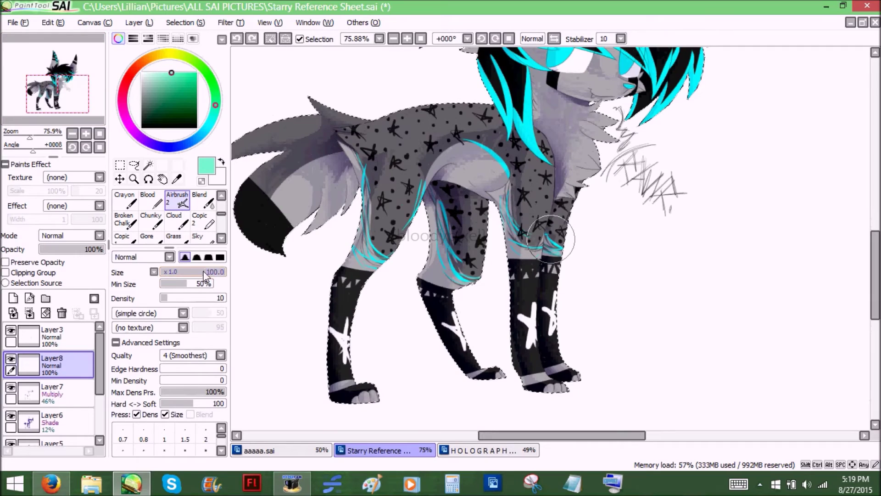
Airbrush soft light teal lighting along the character's back on Layer8 with the brush size at 69.
{"action": "mouse_move", "coordinate": [211, 270]}
{"action": "left_mouse_down"}
{"action": "mouse_move", "coordinate": [227, 269]}
{"action": "mouse_move", "coordinate": [206, 272]}
{"action": "left_mouse_up"}
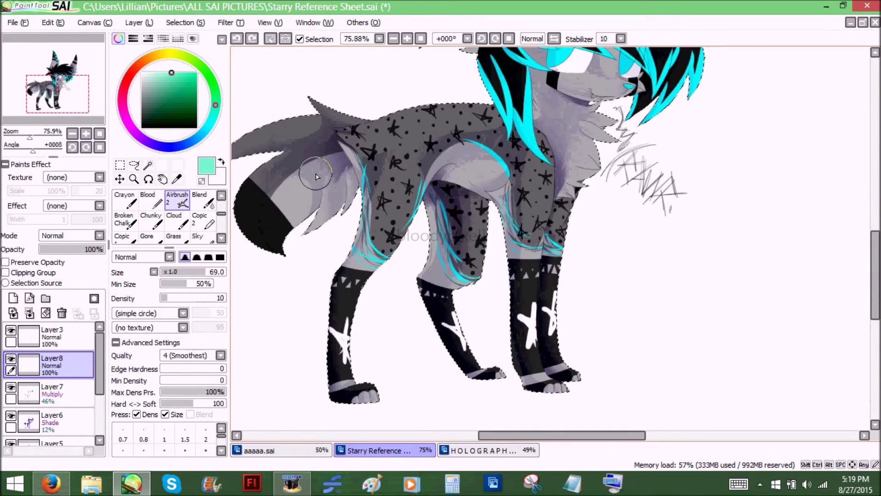
{"action": "left_click_drag", "start_coordinate": [410, 107], "coordinate": [484, 114]}
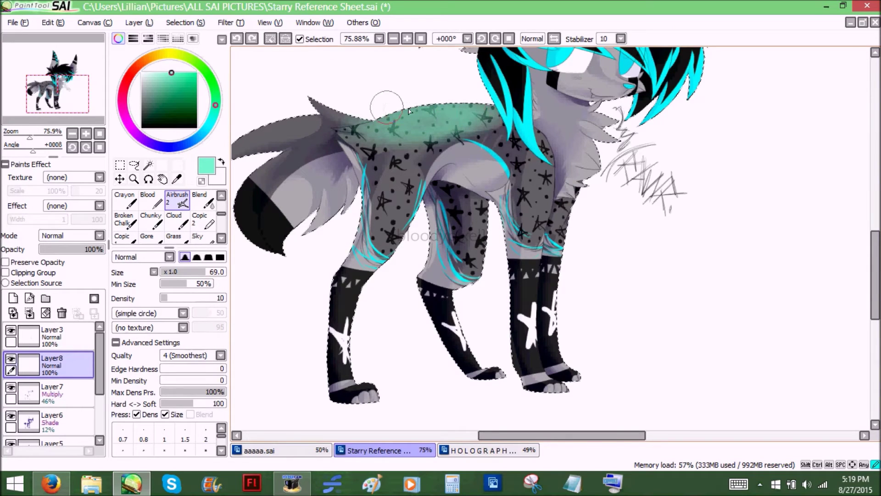
{"action": "left_click", "coordinate": [237, 39]}
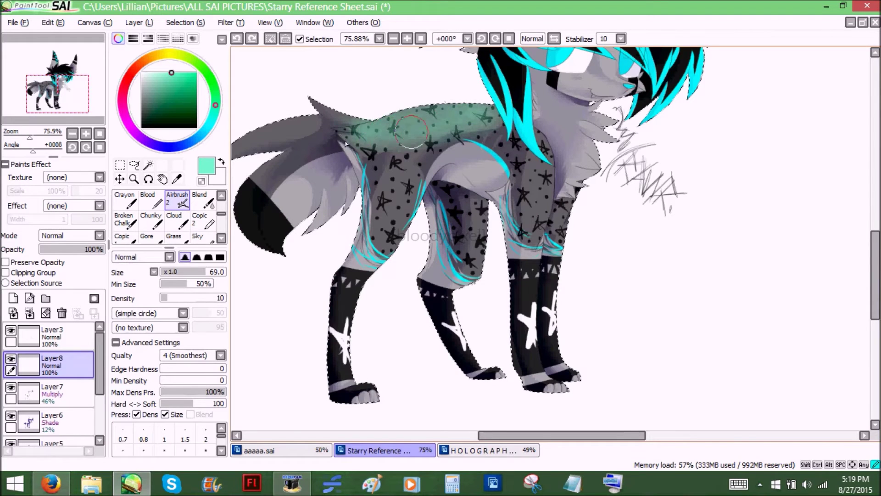
{"action": "mouse_move", "coordinate": [455, 99]}
{"action": "left_mouse_down"}
{"action": "mouse_move", "coordinate": [409, 113]}
{"action": "mouse_move", "coordinate": [434, 119]}
{"action": "mouse_move", "coordinate": [406, 120]}
{"action": "left_mouse_up"}
{"action": "key", "text": "ctrl+z"}
{"action": "mouse_move", "coordinate": [335, 127]}
{"action": "left_mouse_down"}
{"action": "mouse_move", "coordinate": [354, 134]}
{"action": "mouse_move", "coordinate": [321, 138]}
{"action": "mouse_move", "coordinate": [435, 125]}
{"action": "mouse_move", "coordinate": [385, 135]}
{"action": "left_mouse_up"}
{"action": "mouse_move", "coordinate": [307, 145]}
{"action": "left_mouse_down"}
{"action": "mouse_move", "coordinate": [340, 140]}
{"action": "mouse_move", "coordinate": [306, 142]}
{"action": "left_mouse_up"}
{"action": "left_click_drag", "start_coordinate": [294, 151], "coordinate": [347, 184]}
Soften the teal on the rump with the transparent colour at brush size 100 and extend the lighting over the body and hair.
{"action": "left_click", "coordinate": [202, 180]}
{"action": "key", "text": "bracketright"}
{"action": "key", "text": "bracketright"}
{"action": "key", "text": "bracketright"}
{"action": "key", "text": "bracketright"}
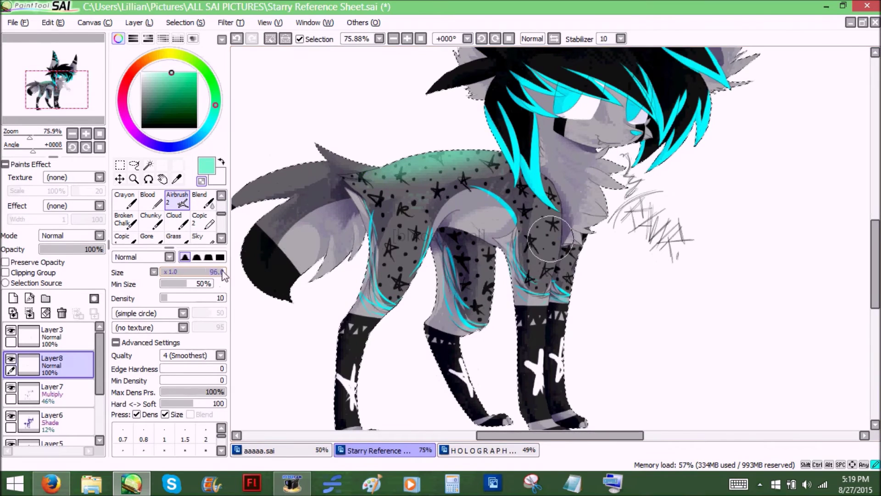
{"action": "mouse_move", "coordinate": [317, 199]}
{"action": "left_mouse_down"}
{"action": "mouse_move", "coordinate": [312, 158]}
{"action": "mouse_move", "coordinate": [327, 171]}
{"action": "mouse_move", "coordinate": [317, 156]}
{"action": "mouse_move", "coordinate": [343, 195]}
{"action": "left_mouse_up"}
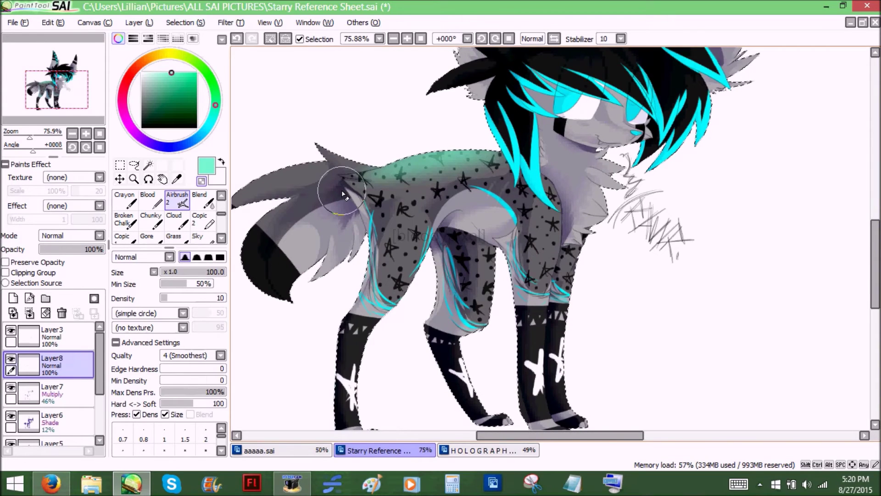
{"action": "left_click_drag", "start_coordinate": [343, 194], "coordinate": [390, 197]}
{"action": "key", "text": "bracketleft"}
{"action": "mouse_move", "coordinate": [528, 160]}
{"action": "left_mouse_down"}
{"action": "mouse_move", "coordinate": [436, 206]}
{"action": "mouse_move", "coordinate": [462, 335]}
{"action": "left_mouse_up"}
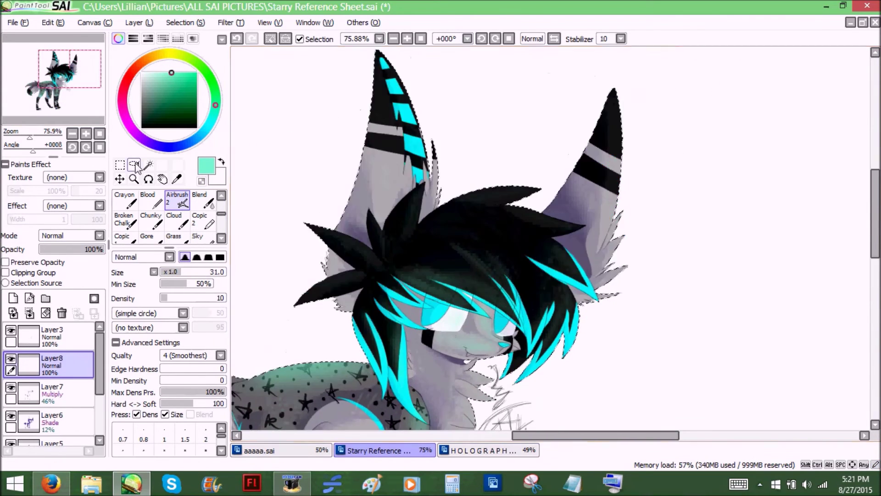
Set Layer8 to Luminosity mode and lower its opacity to 29%.
{"action": "scroll", "coordinate": [383, 91], "scroll_direction": "down", "scroll_amount": 3}
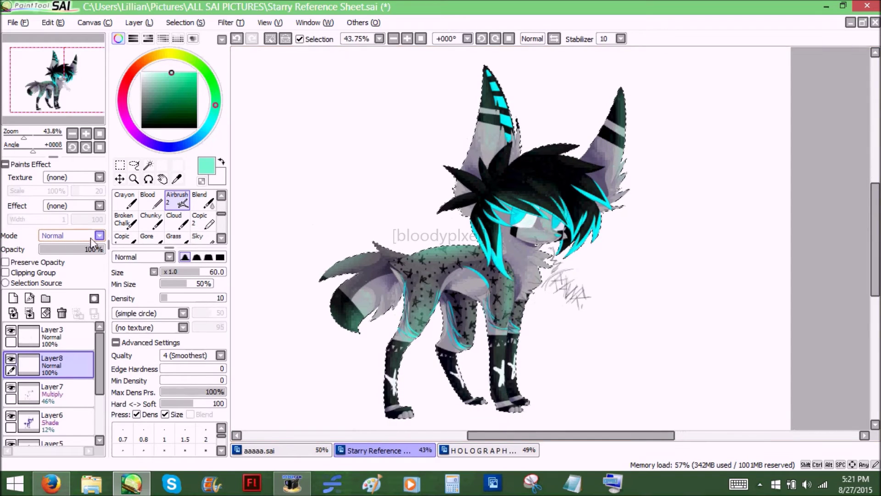
{"action": "left_click", "coordinate": [75, 239]}
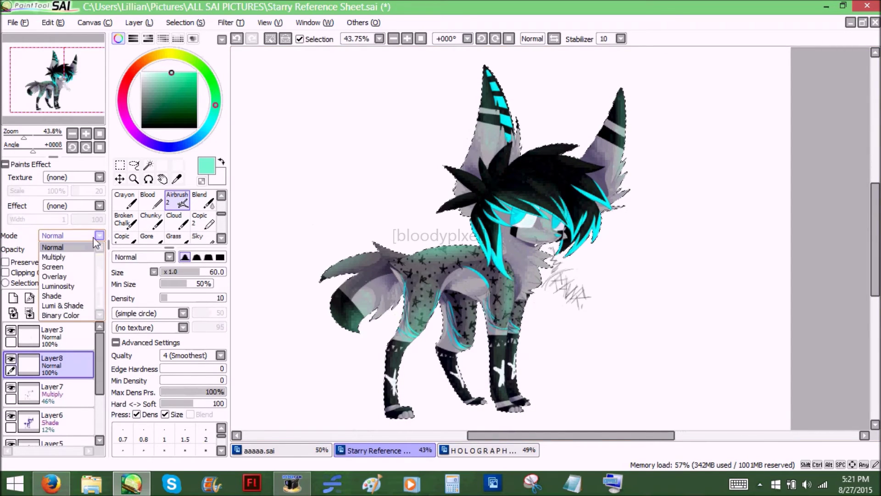
{"action": "left_click", "coordinate": [61, 287]}
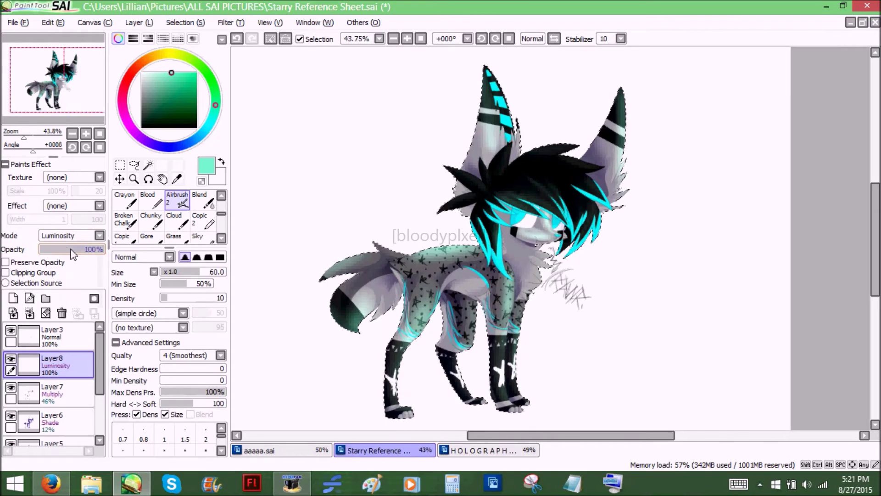
{"action": "left_click_drag", "start_coordinate": [71, 249], "coordinate": [88, 260]}
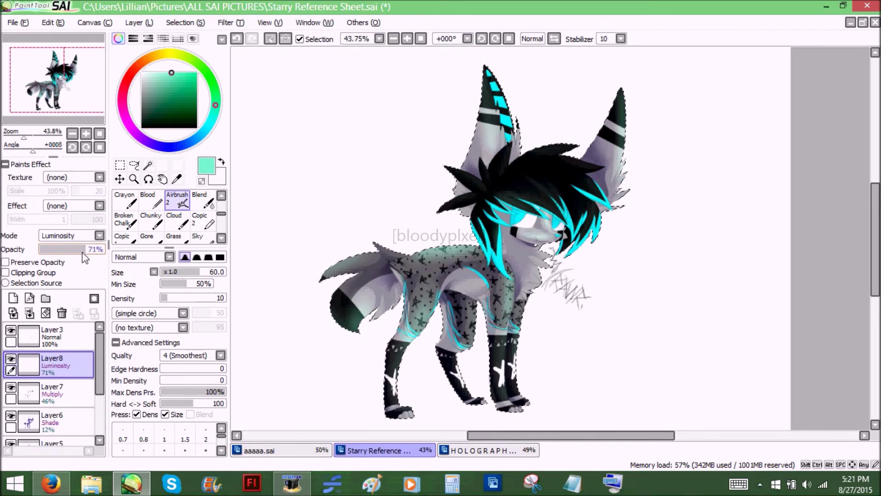
{"action": "left_click_drag", "start_coordinate": [76, 259], "coordinate": [77, 259]}
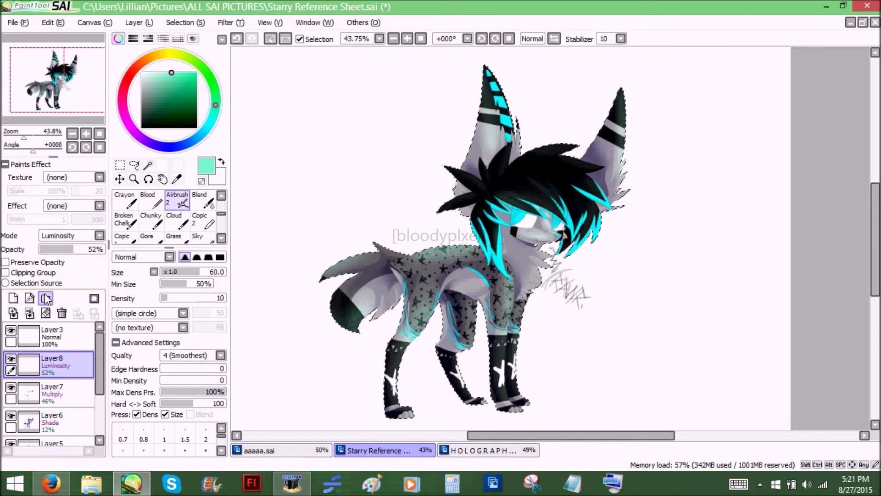
{"action": "left_click_drag", "start_coordinate": [77, 250], "coordinate": [58, 251]}
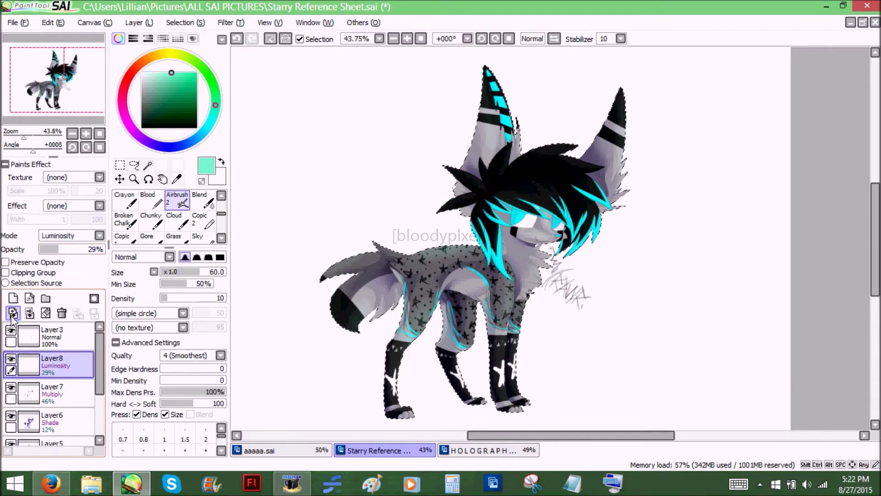
Add a new layer above Layer8 and pick a paler teal as the paint colour.
{"action": "left_click", "coordinate": [13, 299]}
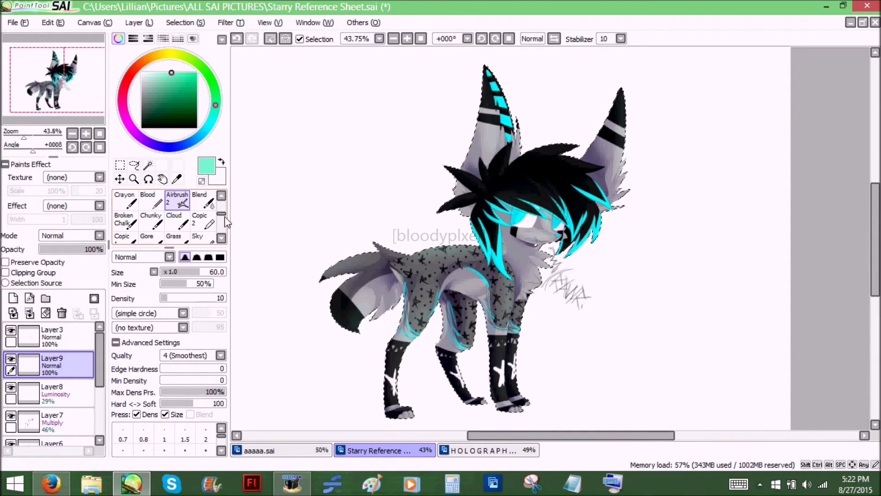
{"action": "scroll", "coordinate": [221, 216], "scroll_direction": "up", "scroll_amount": 3}
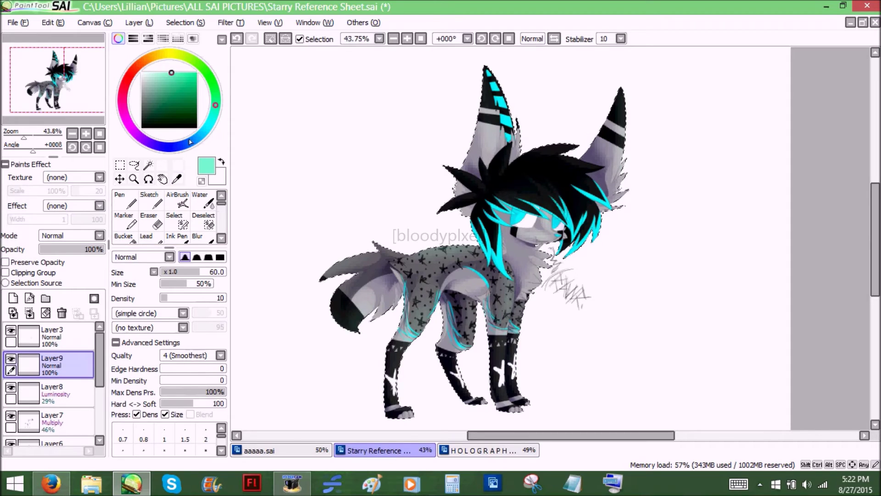
{"action": "left_click", "coordinate": [160, 78]}
{"action": "left_click_drag", "start_coordinate": [160, 77], "coordinate": [158, 73]}
{"action": "left_click_drag", "start_coordinate": [24, 137], "coordinate": [33, 137]}
{"action": "left_click_drag", "start_coordinate": [40, 93], "coordinate": [34, 96]}
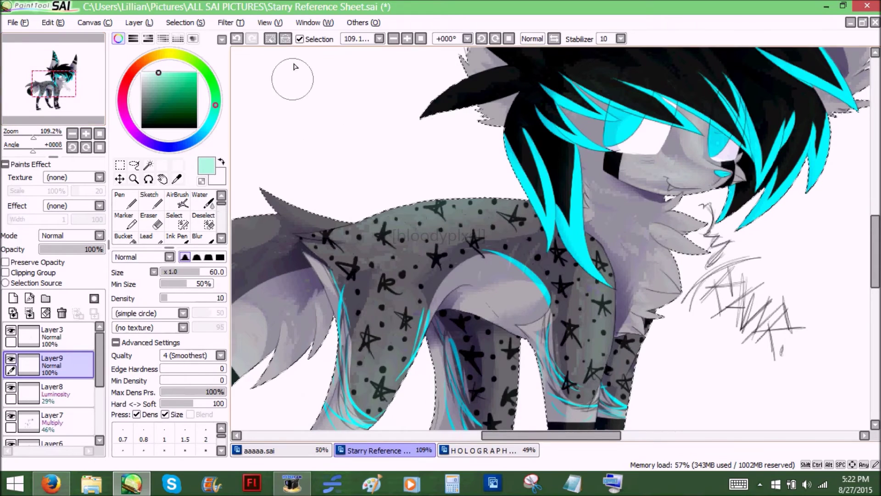
Deselect the character and draw thin pale teal highlights along the back's upper edge on Layer9 with the size 1 Ink Pen.
{"action": "left_click", "coordinate": [270, 39]}
{"action": "left_click_drag", "start_coordinate": [52, 56], "coordinate": [59, 66]}
{"action": "left_click_drag", "start_coordinate": [65, 93], "coordinate": [67, 96]}
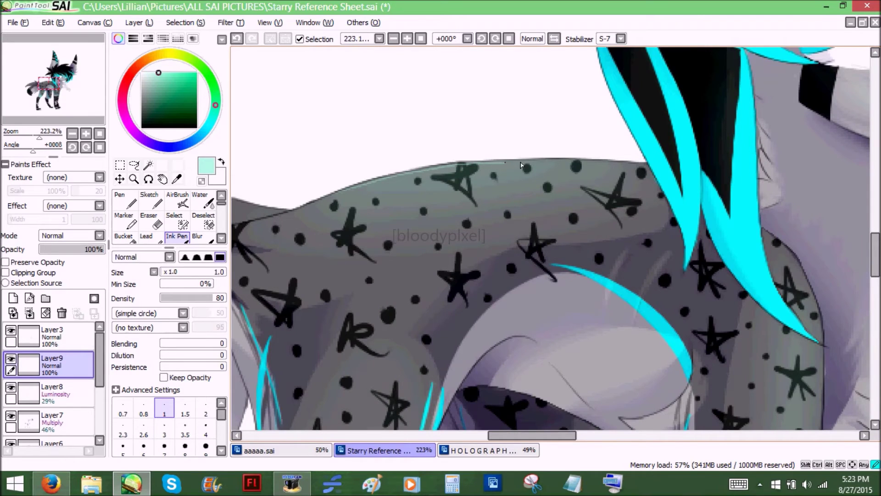
{"action": "key", "text": "ctrl+z"}
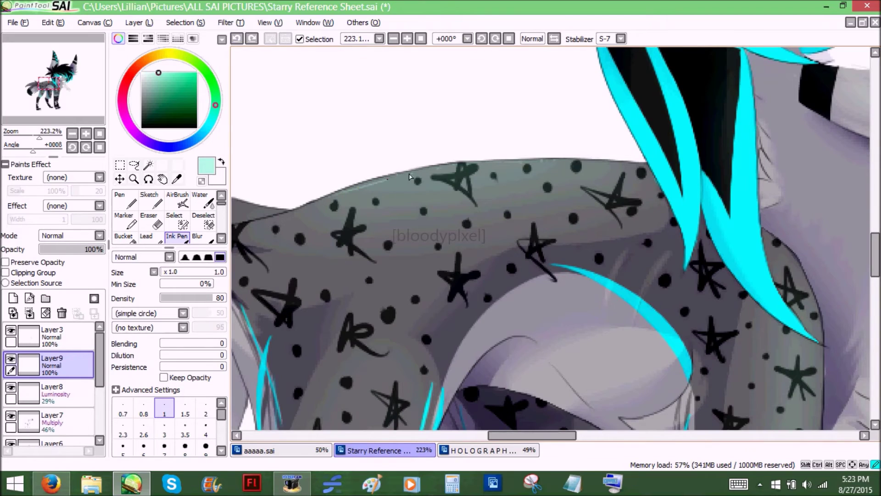
{"action": "key", "text": "ctrl+y"}
{"action": "left_click", "coordinate": [238, 40]}
{"action": "left_click", "coordinate": [240, 41]}
{"action": "left_click_drag", "start_coordinate": [35, 150], "coordinate": [29, 150]}
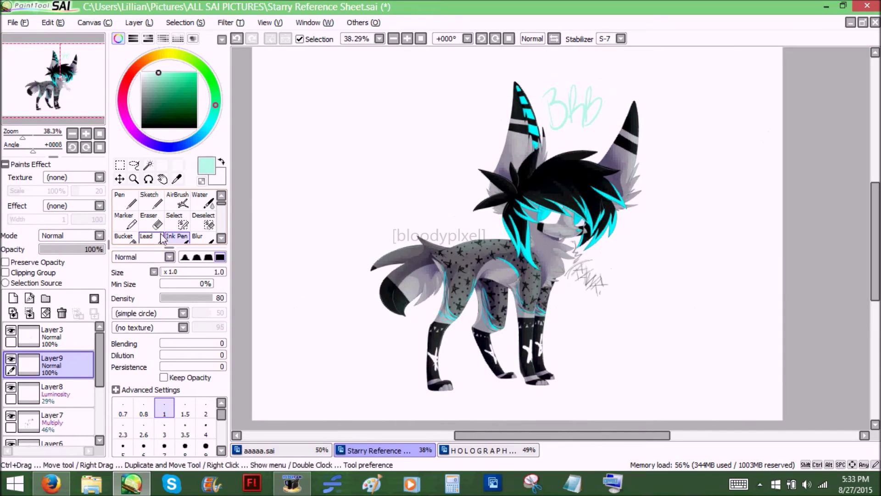
Set Layer9 to Luminosity mode and lower its opacity to 21%.
{"action": "mouse_move", "coordinate": [22, 137]}
{"action": "left_mouse_down"}
{"action": "mouse_move", "coordinate": [82, 91]}
{"action": "mouse_move", "coordinate": [70, 120]}
{"action": "mouse_move", "coordinate": [53, 122]}
{"action": "mouse_move", "coordinate": [54, 114]}
{"action": "mouse_move", "coordinate": [64, 117]}
{"action": "mouse_move", "coordinate": [25, 136]}
{"action": "mouse_move", "coordinate": [51, 105]}
{"action": "left_mouse_up"}
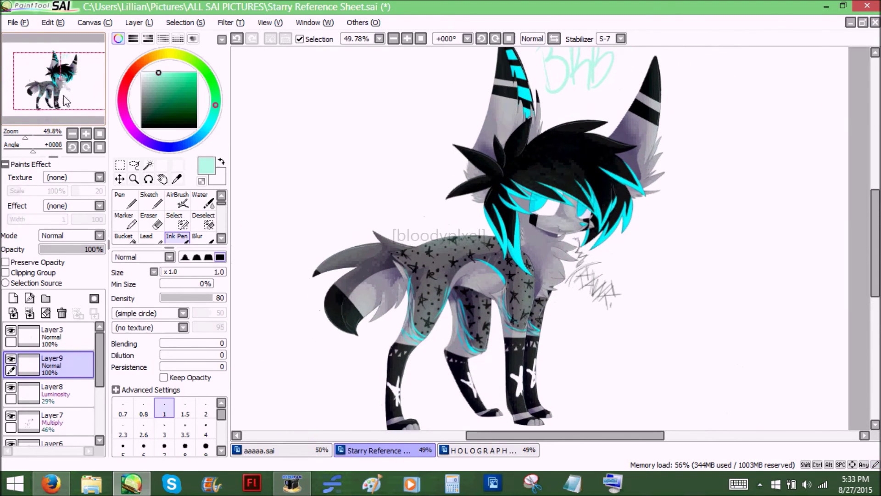
{"action": "left_click", "coordinate": [55, 236]}
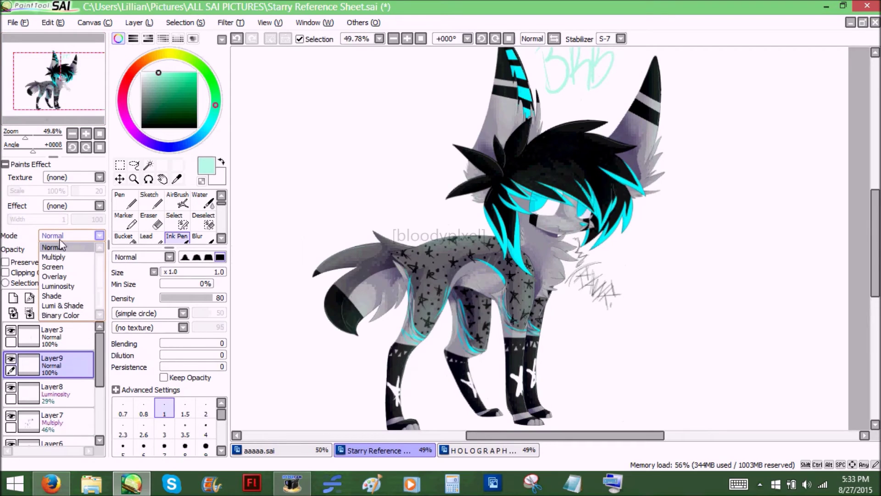
{"action": "left_click", "coordinate": [58, 286]}
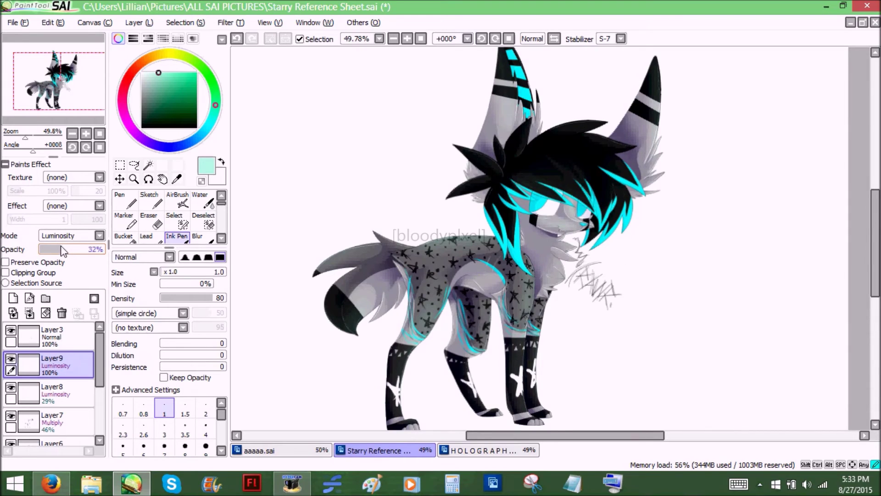
Select the whole character on Layer5 with the Magic Wand and add a new layer above Layer9.
{"action": "left_click", "coordinate": [77, 383]}
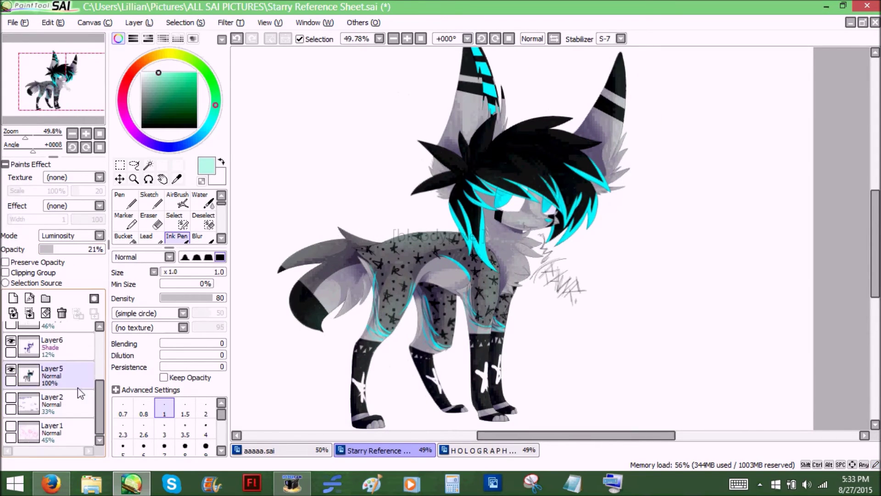
{"action": "left_click", "coordinate": [149, 167]}
{"action": "left_click", "coordinate": [409, 274]}
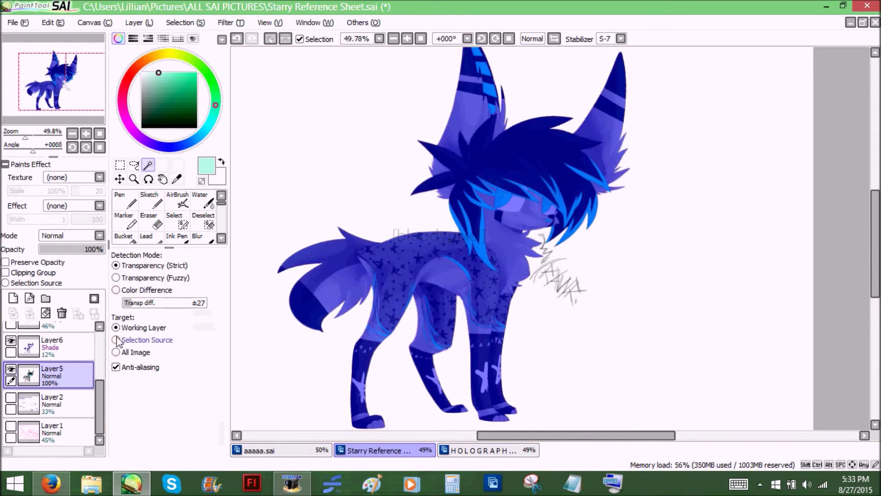
{"action": "left_click_drag", "start_coordinate": [99, 399], "coordinate": [100, 348]}
{"action": "left_click", "coordinate": [66, 345]}
{"action": "left_click", "coordinate": [69, 360]}
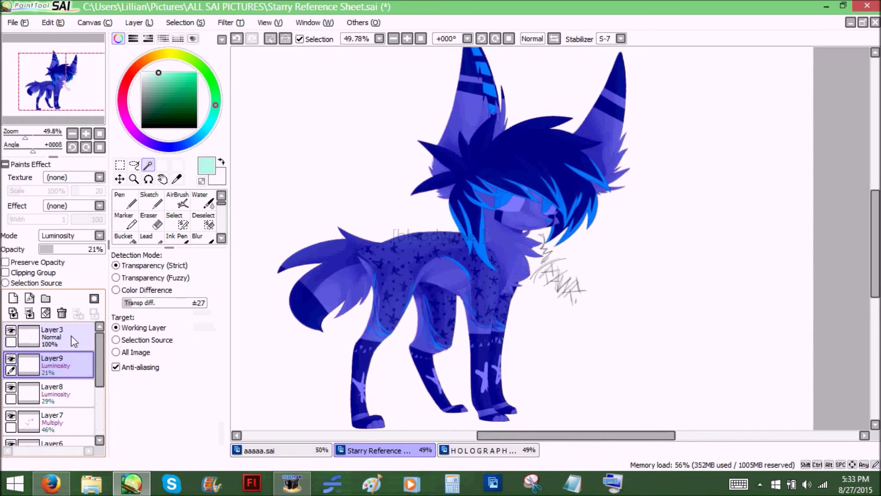
{"action": "left_click", "coordinate": [125, 201]}
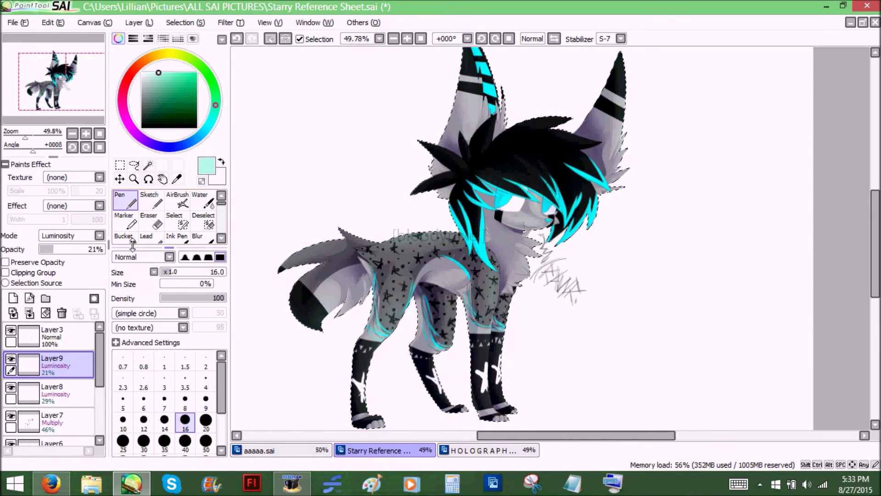
{"action": "left_click", "coordinate": [14, 299]}
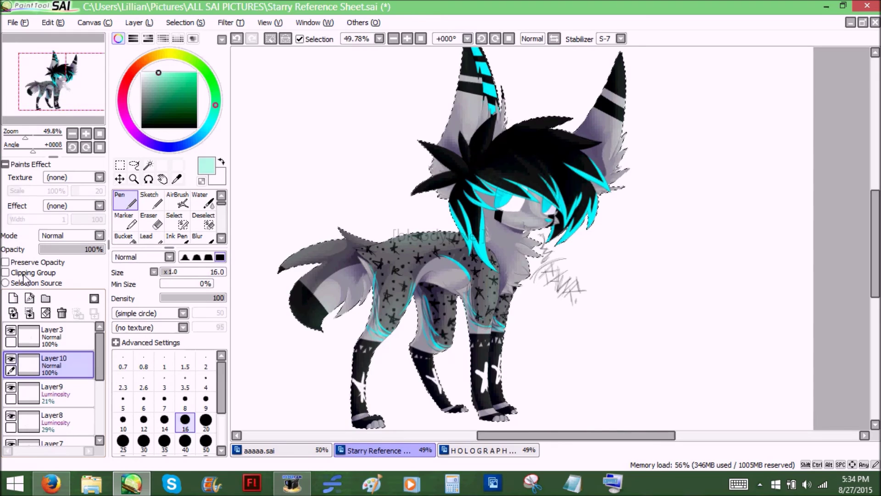
Choose the AirBrush, set its size to 345 and pick a dark green paint colour.
{"action": "left_click_drag", "start_coordinate": [28, 134], "coordinate": [24, 137]}
{"action": "left_click", "coordinate": [177, 200]}
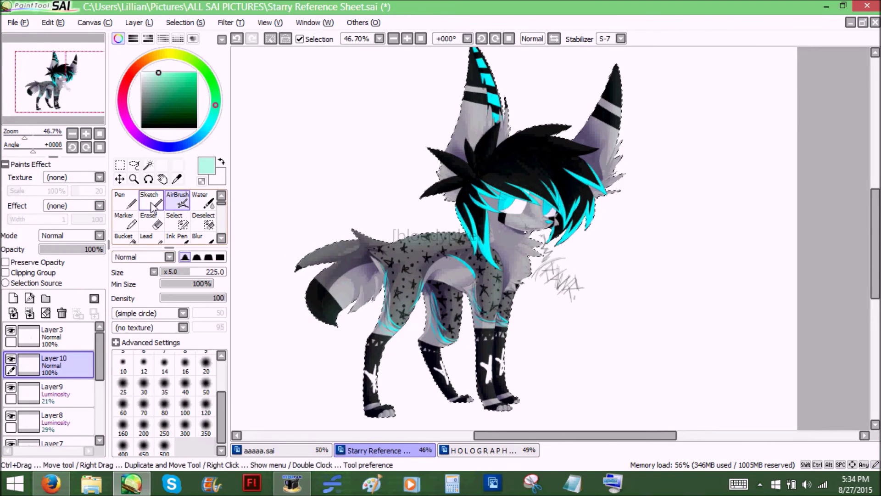
{"action": "left_click_drag", "start_coordinate": [188, 271], "coordinate": [286, 293]}
{"action": "left_click_drag", "start_coordinate": [217, 272], "coordinate": [205, 272]}
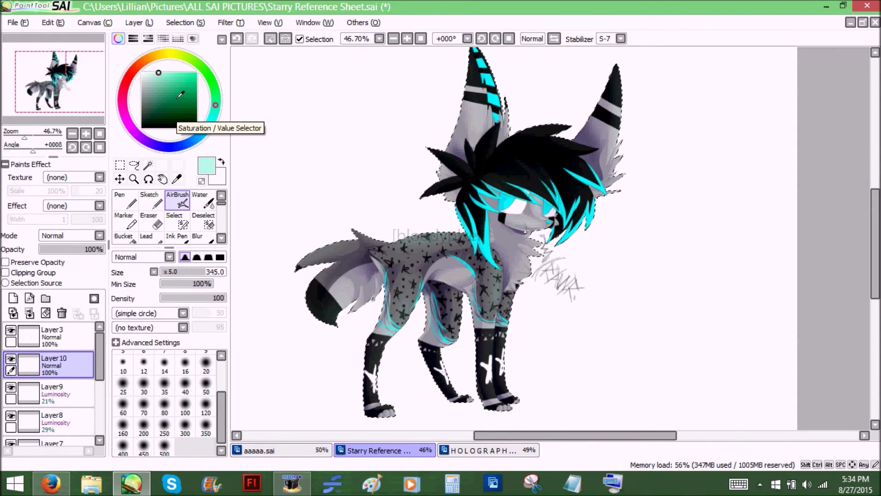
{"action": "left_click", "coordinate": [191, 121]}
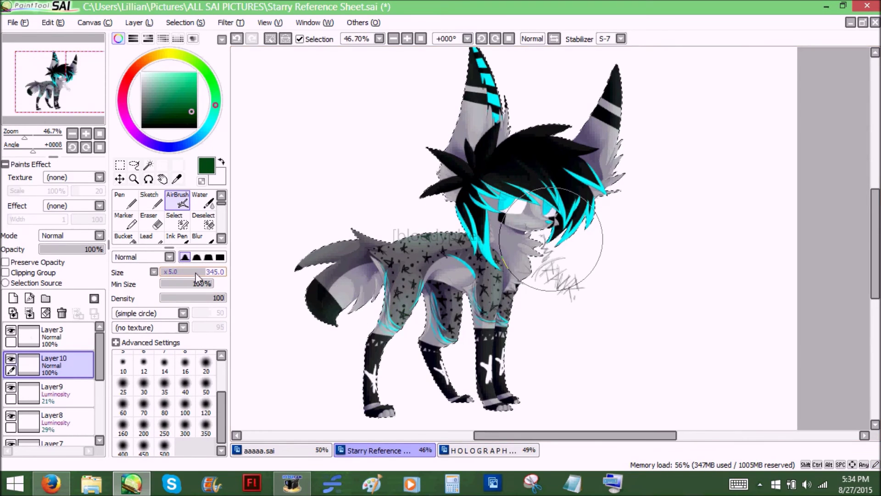
Airbrush dark green shading over the far hind leg beneath the belly on Layer10 with the brush size at 225.
{"action": "left_click_drag", "start_coordinate": [30, 136], "coordinate": [37, 137]}
{"action": "mouse_move", "coordinate": [53, 87]}
{"action": "left_mouse_down"}
{"action": "mouse_move", "coordinate": [54, 75]}
{"action": "mouse_move", "coordinate": [22, 85]}
{"action": "left_mouse_up"}
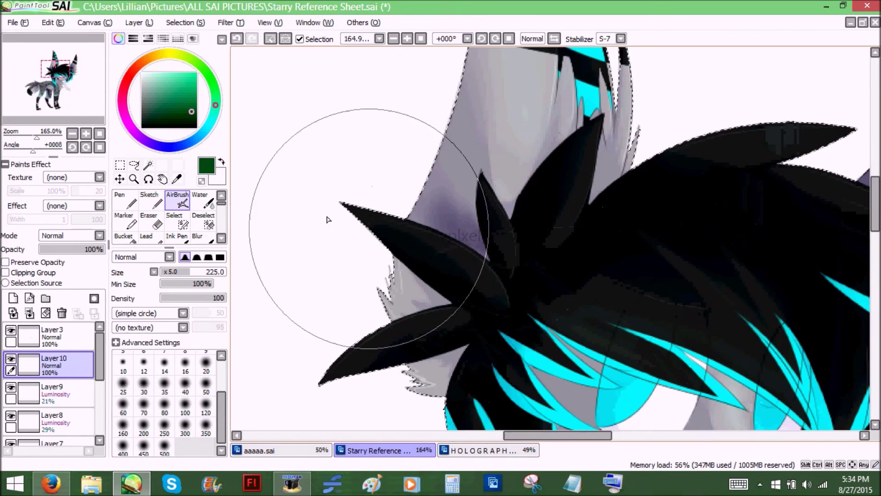
{"action": "left_click_drag", "start_coordinate": [82, 90], "coordinate": [32, 131]}
{"action": "left_click_drag", "start_coordinate": [46, 97], "coordinate": [57, 98]}
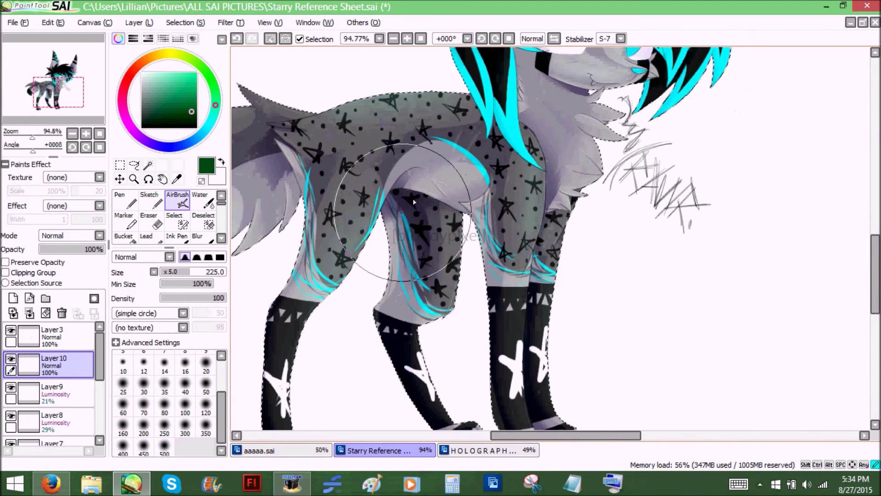
{"action": "mouse_move", "coordinate": [426, 211]}
{"action": "left_mouse_down"}
{"action": "mouse_move", "coordinate": [441, 184]}
{"action": "mouse_move", "coordinate": [390, 257]}
{"action": "left_mouse_up"}
Erase the green spill from the near hind leg and belly edge with the Eraser at size 100.
{"action": "left_click", "coordinate": [150, 220]}
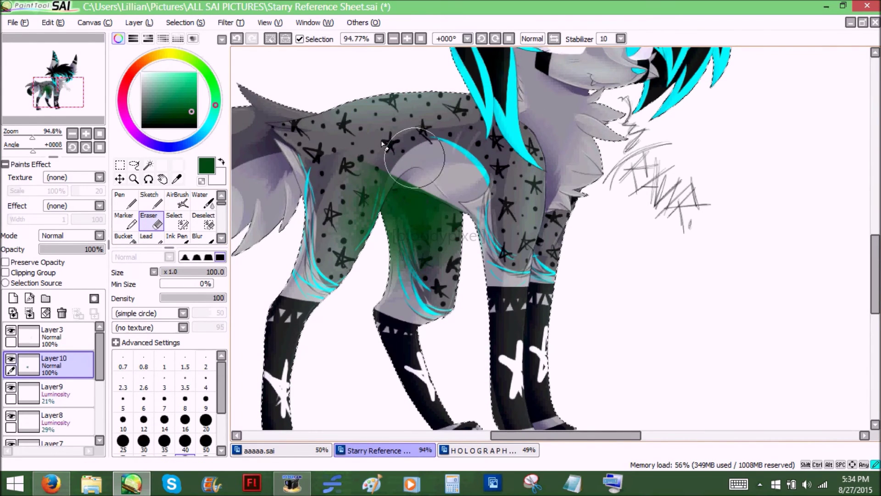
{"action": "mouse_move", "coordinate": [322, 159]}
{"action": "left_mouse_down"}
{"action": "mouse_move", "coordinate": [366, 118]}
{"action": "mouse_move", "coordinate": [300, 255]}
{"action": "mouse_move", "coordinate": [299, 288]}
{"action": "mouse_move", "coordinate": [360, 129]}
{"action": "mouse_move", "coordinate": [321, 228]}
{"action": "mouse_move", "coordinate": [348, 236]}
{"action": "mouse_move", "coordinate": [337, 275]}
{"action": "left_mouse_up"}
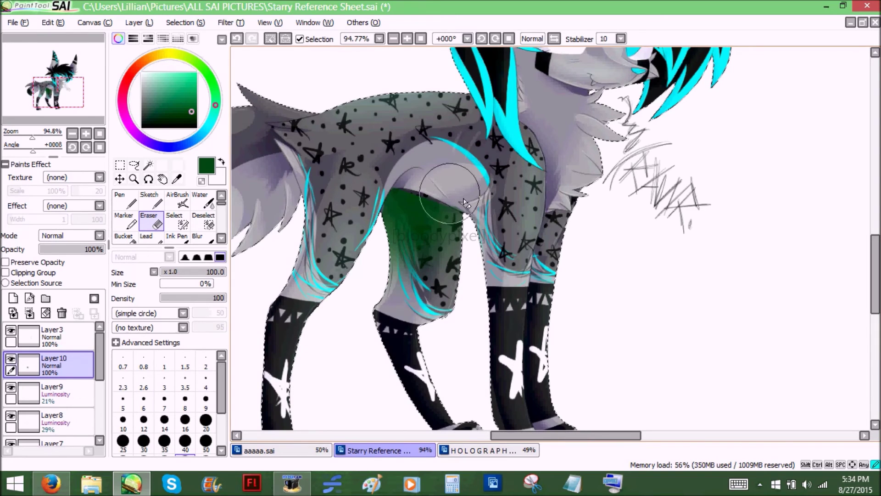
{"action": "key", "text": "ctrl+z"}
{"action": "left_click_drag", "start_coordinate": [428, 188], "coordinate": [398, 183]}
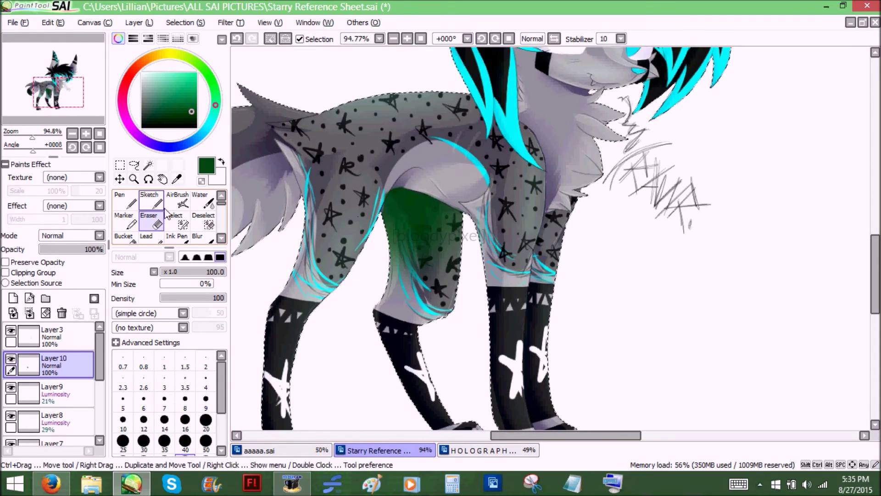
Airbrush dark green shading over the tail base and the legs on Layer10 with the brush size at 180.
{"action": "left_click", "coordinate": [177, 201]}
{"action": "left_click", "coordinate": [35, 136]}
{"action": "left_click_drag", "start_coordinate": [34, 137], "coordinate": [26, 136]}
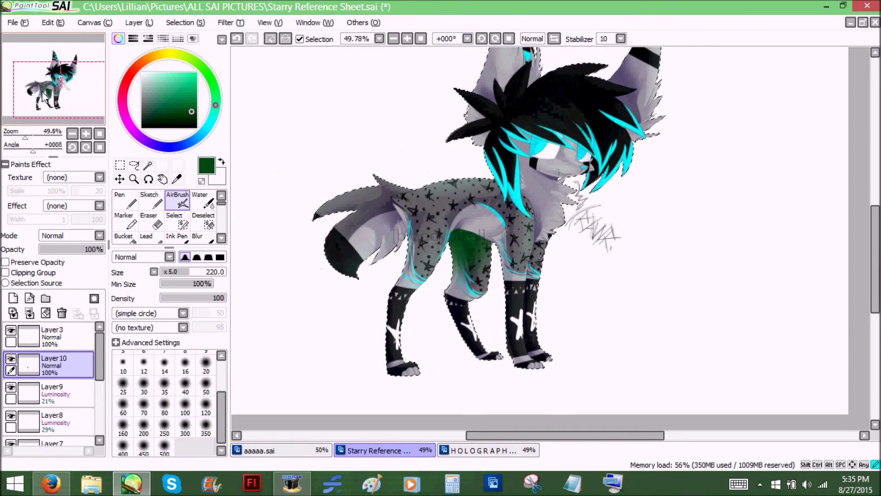
{"action": "left_click_drag", "start_coordinate": [378, 268], "coordinate": [393, 202]}
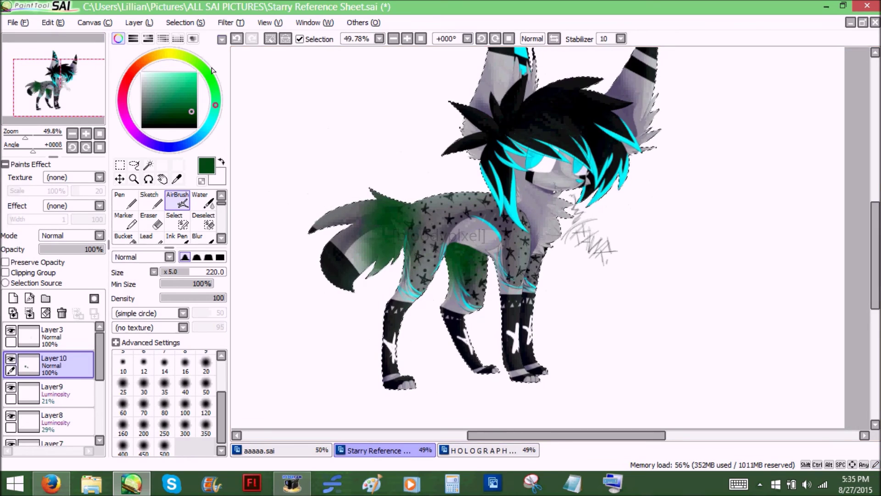
{"action": "left_click", "coordinate": [236, 39]}
{"action": "left_click_drag", "start_coordinate": [179, 274], "coordinate": [184, 273]}
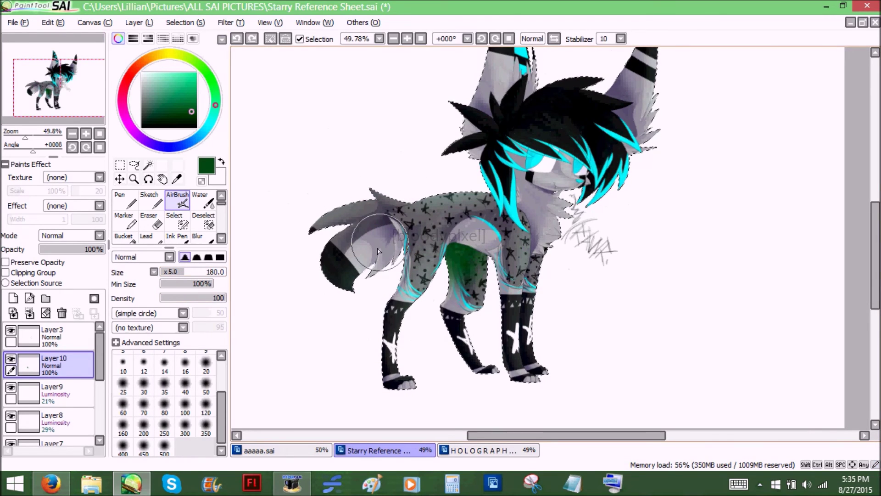
{"action": "mouse_move", "coordinate": [379, 271]}
{"action": "left_mouse_down"}
{"action": "mouse_move", "coordinate": [398, 206]}
{"action": "mouse_move", "coordinate": [386, 302]}
{"action": "mouse_move", "coordinate": [401, 248]}
{"action": "left_mouse_up"}
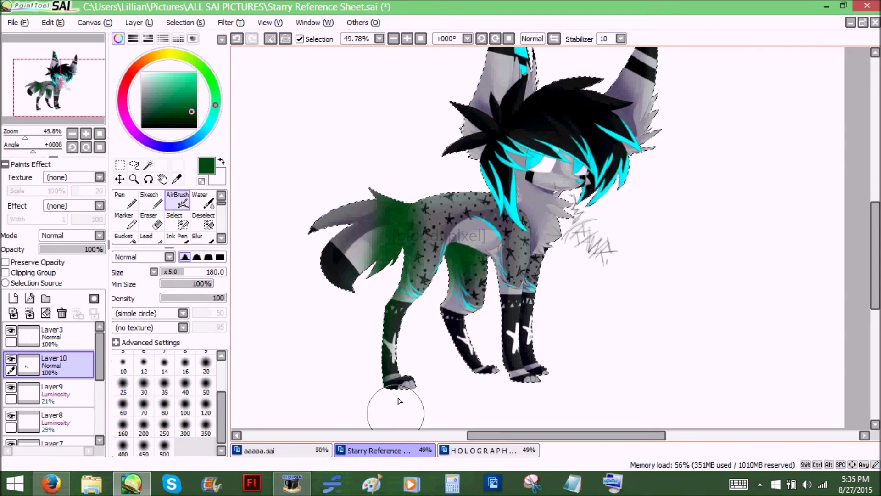
{"action": "left_click", "coordinate": [237, 38]}
{"action": "mouse_move", "coordinate": [361, 325]}
{"action": "left_mouse_down"}
{"action": "mouse_move", "coordinate": [364, 383]}
{"action": "mouse_move", "coordinate": [372, 337]}
{"action": "mouse_move", "coordinate": [373, 411]}
{"action": "left_mouse_up"}
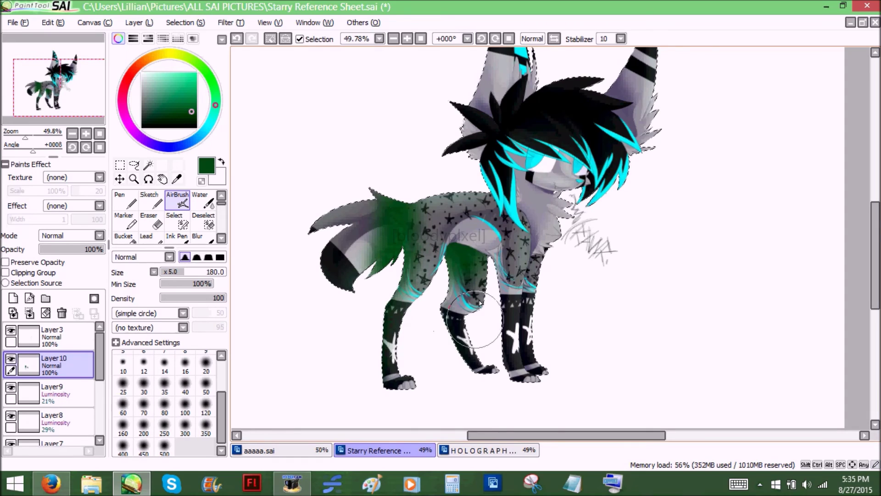
Airbrush dark green shading over the neck and chest beneath the head with the brush size at 100.
{"action": "mouse_move", "coordinate": [534, 207]}
{"action": "left_mouse_down"}
{"action": "mouse_move", "coordinate": [518, 221]}
{"action": "mouse_move", "coordinate": [530, 173]}
{"action": "mouse_move", "coordinate": [536, 212]}
{"action": "mouse_move", "coordinate": [529, 163]}
{"action": "mouse_move", "coordinate": [531, 232]}
{"action": "left_mouse_up"}
{"action": "left_click", "coordinate": [236, 38]}
{"action": "left_click", "coordinate": [237, 39]}
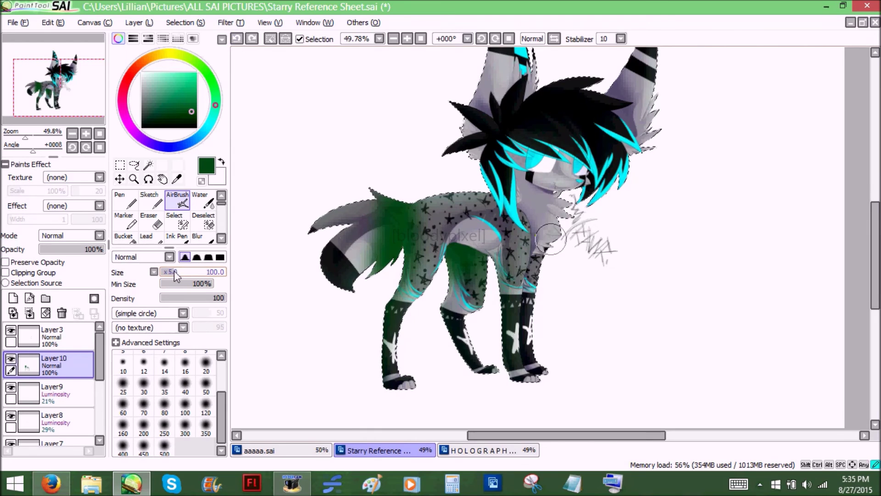
{"action": "left_click", "coordinate": [184, 406]}
{"action": "mouse_move", "coordinate": [532, 232]}
{"action": "left_mouse_down"}
{"action": "mouse_move", "coordinate": [536, 170]}
{"action": "mouse_move", "coordinate": [538, 210]}
{"action": "mouse_move", "coordinate": [533, 137]}
{"action": "mouse_move", "coordinate": [529, 227]}
{"action": "left_mouse_up"}
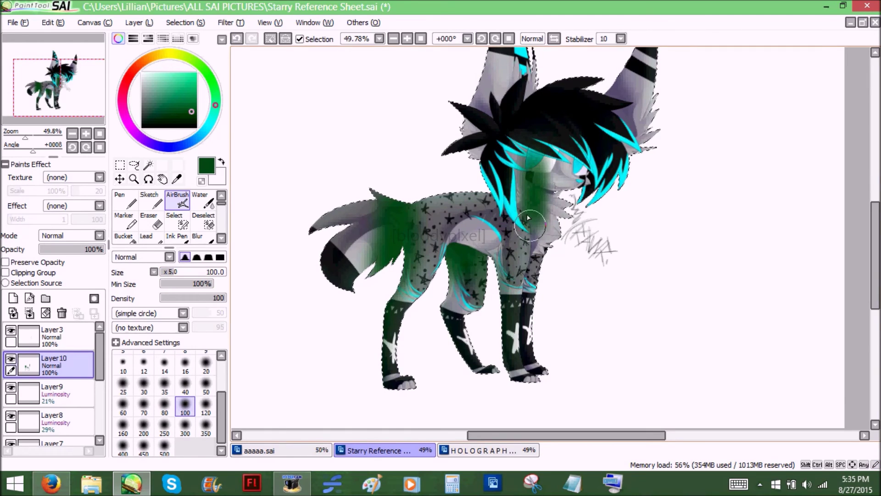
{"action": "left_click", "coordinate": [237, 39]}
Airbrush dark green shading over the ears, the hair and the tail tip, enlarging the brush to 285.
{"action": "left_click_drag", "start_coordinate": [335, 88], "coordinate": [305, 140]}
{"action": "left_click", "coordinate": [197, 272]}
{"action": "mouse_move", "coordinate": [498, 257]}
{"action": "left_mouse_down"}
{"action": "mouse_move", "coordinate": [517, 166]}
{"action": "mouse_move", "coordinate": [602, 138]}
{"action": "left_mouse_up"}
{"action": "left_click_drag", "start_coordinate": [361, 262], "coordinate": [356, 303]}
{"action": "left_click_drag", "start_coordinate": [26, 137], "coordinate": [48, 105]}
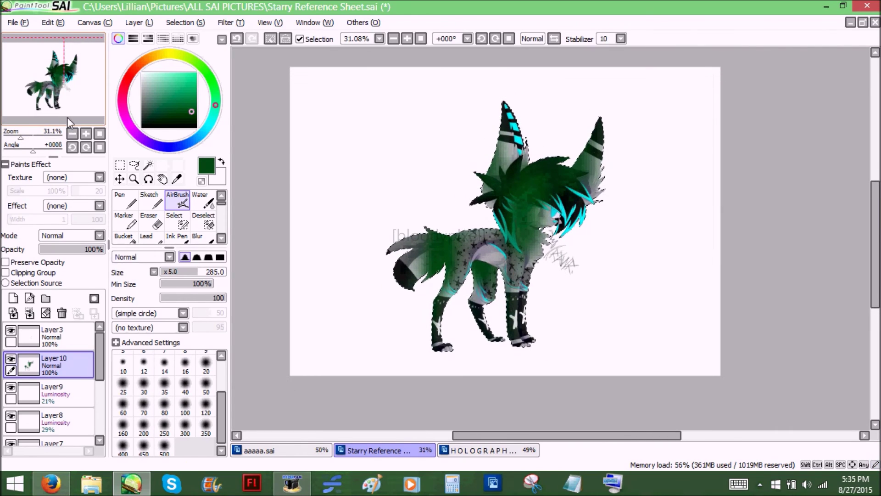
Airbrush more dark green over the hair and face at brush size 170 and undo the excess strokes.
{"action": "left_click", "coordinate": [183, 271]}
{"action": "mouse_move", "coordinate": [510, 221]}
{"action": "left_mouse_down"}
{"action": "mouse_move", "coordinate": [526, 187]}
{"action": "mouse_move", "coordinate": [529, 247]}
{"action": "mouse_move", "coordinate": [559, 210]}
{"action": "left_mouse_up"}
{"action": "left_click", "coordinate": [236, 39]}
{"action": "left_click", "coordinate": [236, 38]}
{"action": "left_click_drag", "start_coordinate": [22, 136], "coordinate": [22, 138]}
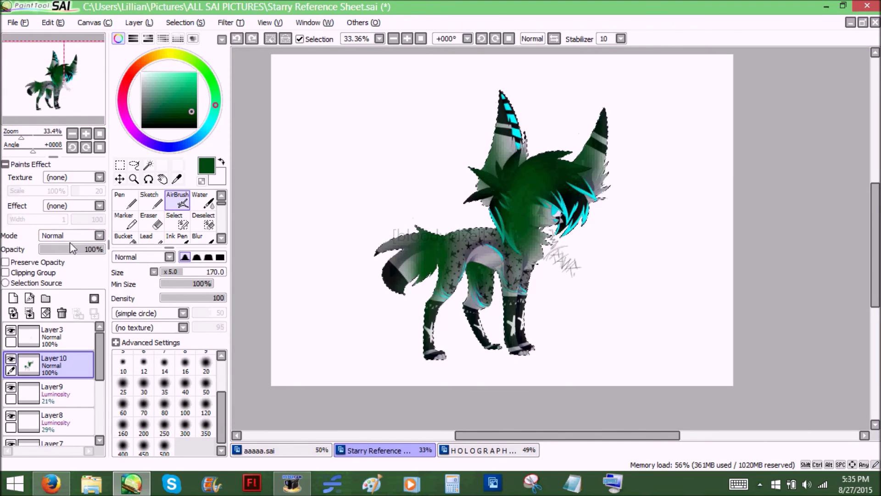
Set Layer10's blending mode to Shade and lower its opacity to 9%.
{"action": "left_click", "coordinate": [70, 236]}
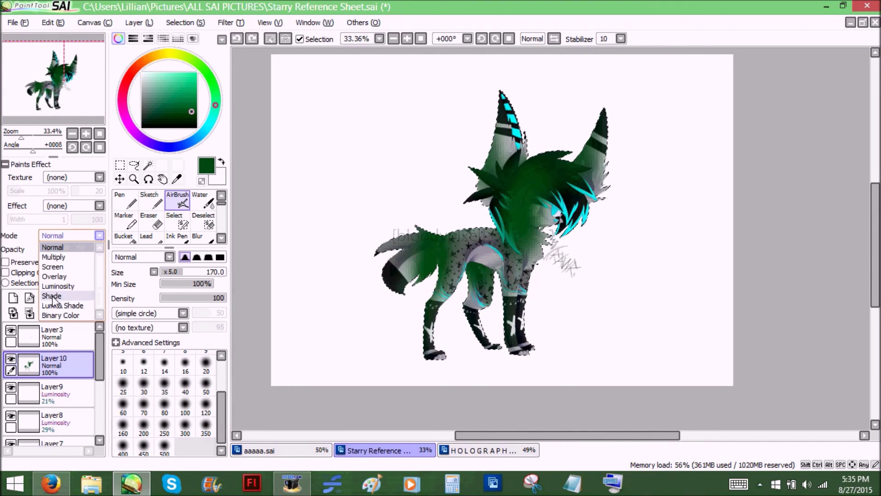
{"action": "left_click", "coordinate": [53, 296]}
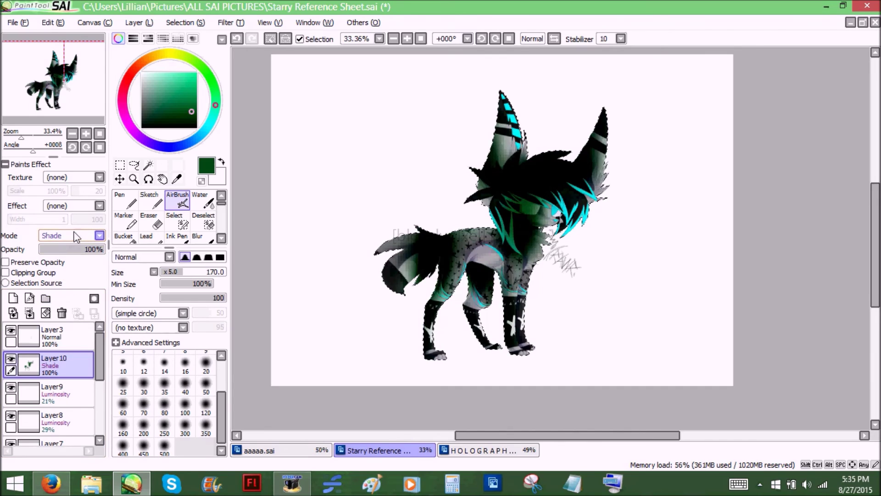
{"action": "left_click", "coordinate": [63, 249]}
{"action": "left_click_drag", "start_coordinate": [60, 252], "coordinate": [57, 252]}
{"action": "left_click_drag", "start_coordinate": [21, 138], "coordinate": [25, 140]}
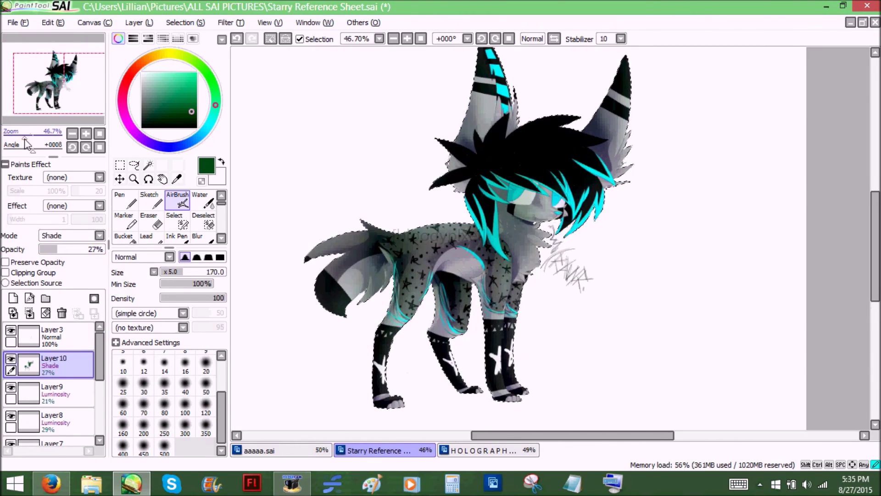
{"action": "left_click_drag", "start_coordinate": [73, 252], "coordinate": [44, 254]}
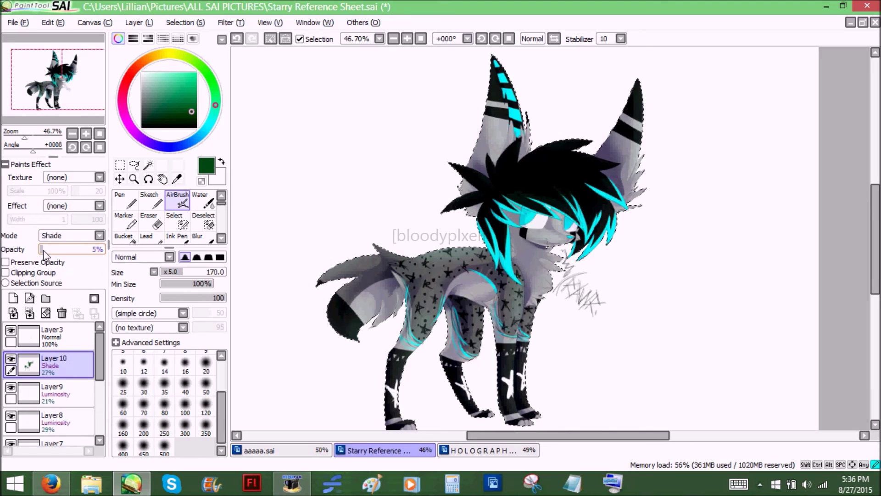
Compare the character with the Layer10 shading hidden and shown.
{"action": "left_click", "coordinate": [11, 358]}
{"action": "left_click", "coordinate": [12, 354]}
{"action": "left_click", "coordinate": [11, 359]}
{"action": "left_click", "coordinate": [10, 358]}
{"action": "left_click", "coordinate": [11, 358]}
{"action": "left_click", "coordinate": [10, 359]}
{"action": "left_click", "coordinate": [11, 359]}
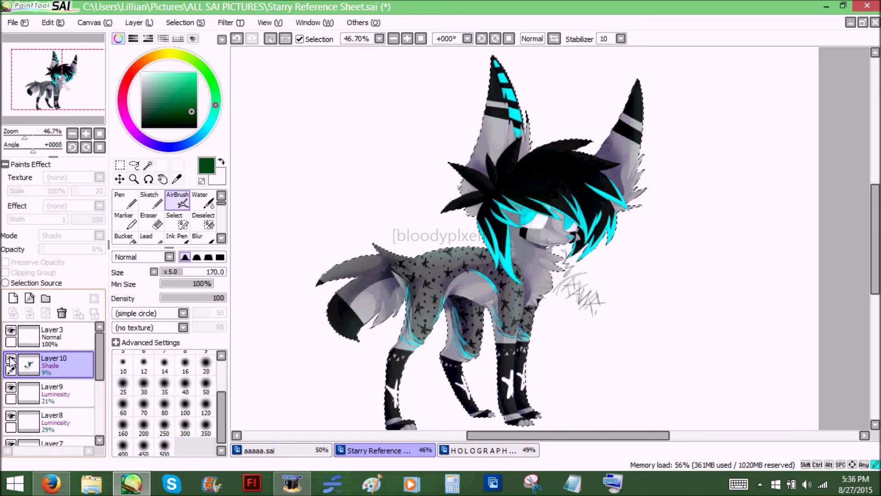
{"action": "left_click", "coordinate": [11, 359]}
{"action": "left_click", "coordinate": [11, 360]}
Soften the Layer10 shading over the hair with the Blur tool at size 205.
{"action": "left_click", "coordinate": [200, 238]}
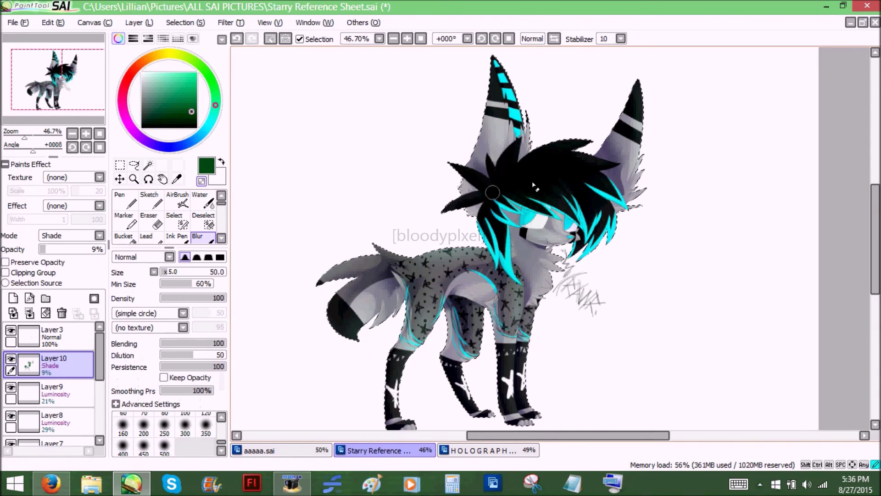
{"action": "left_click", "coordinate": [237, 39]}
{"action": "left_click_drag", "start_coordinate": [177, 272], "coordinate": [222, 272]}
{"action": "left_click_drag", "start_coordinate": [621, 181], "coordinate": [622, 152]}
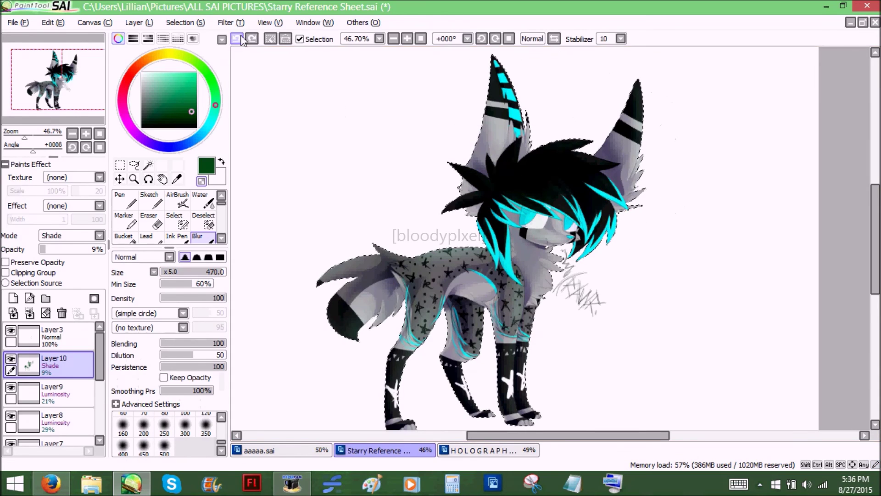
{"action": "left_click", "coordinate": [193, 272]}
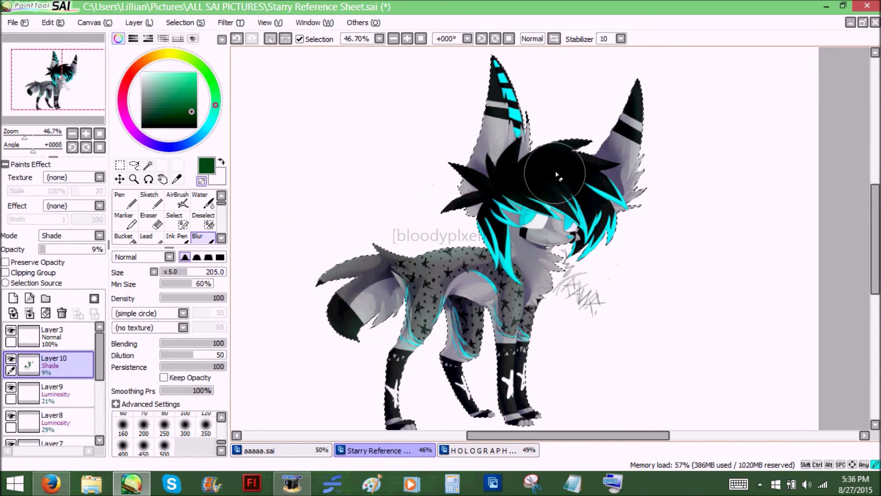
{"action": "mouse_move", "coordinate": [83, 93]}
{"action": "left_mouse_down"}
{"action": "mouse_move", "coordinate": [87, 102]}
{"action": "mouse_move", "coordinate": [86, 94]}
{"action": "left_mouse_up"}
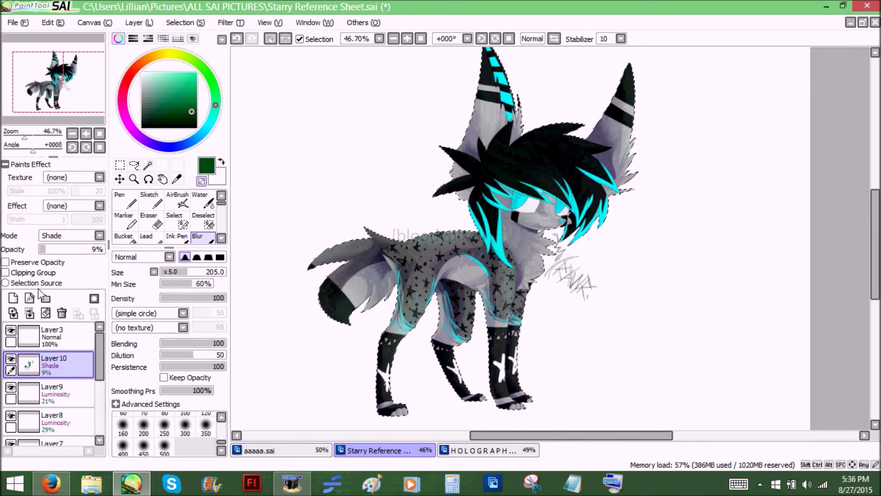
Set Layer10's opacity to 11% while comparing the character with the layer hidden and shown.
{"action": "left_click", "coordinate": [13, 359]}
{"action": "left_click", "coordinate": [12, 359]}
{"action": "left_click", "coordinate": [13, 358]}
{"action": "left_click", "coordinate": [13, 359]}
{"action": "left_click", "coordinate": [11, 358]}
{"action": "left_click", "coordinate": [11, 359]}
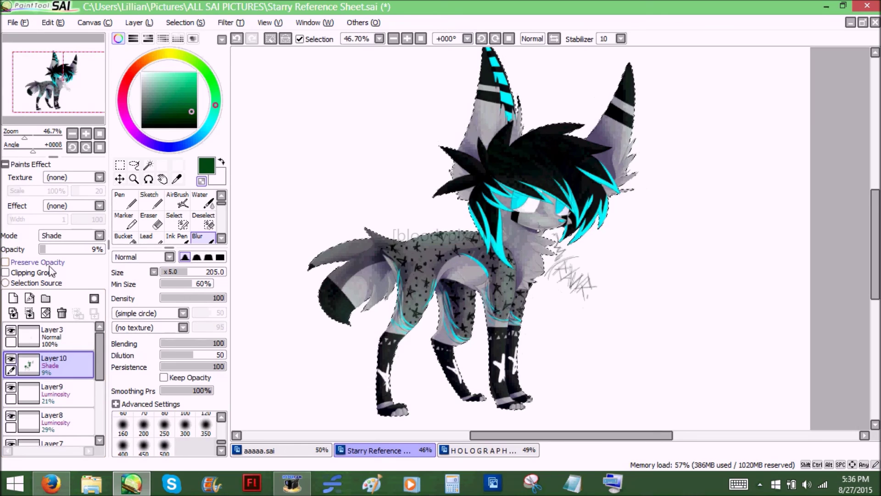
{"action": "left_click", "coordinate": [11, 358]}
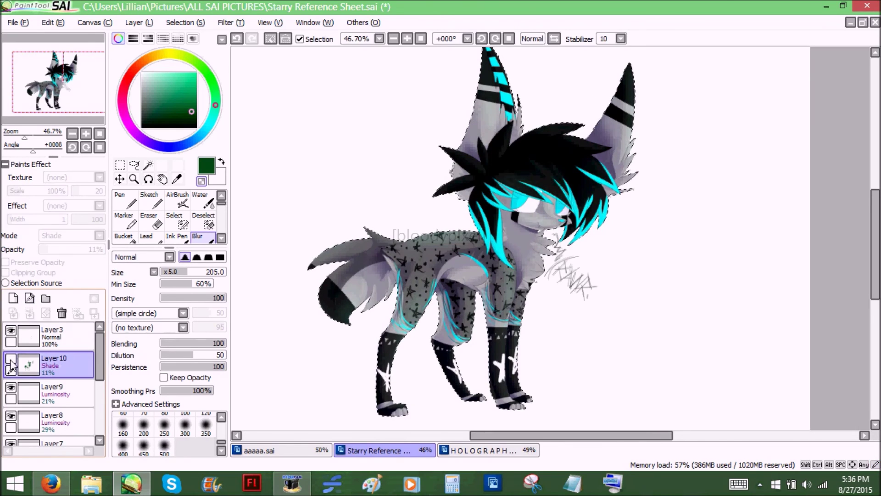
{"action": "left_click", "coordinate": [11, 359]}
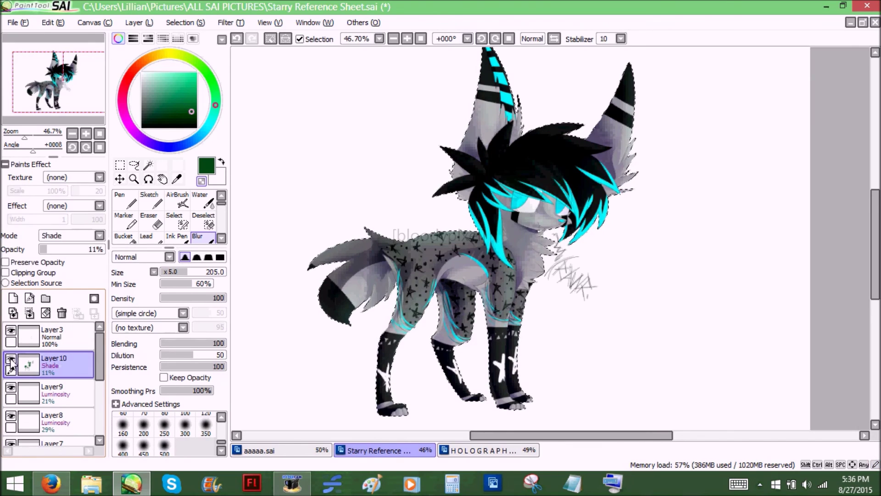
Add a new layer above Layer10 and choose the AirBrush with a pale mint paint colour.
{"action": "left_click", "coordinate": [13, 299]}
{"action": "left_click", "coordinate": [162, 74]}
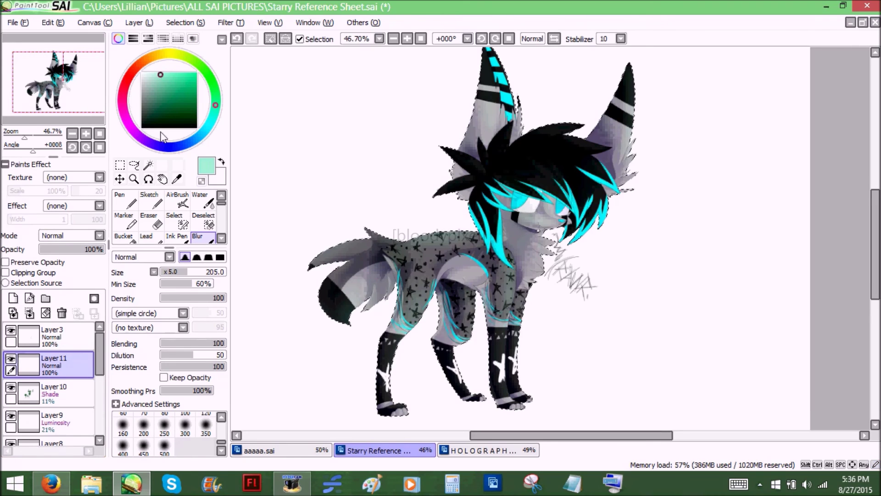
{"action": "left_click", "coordinate": [177, 201]}
Airbrush pale mint lighting over the tail, back, legs, face and ears on Layer11 with brush sizes 165 and 120.
{"action": "left_click_drag", "start_coordinate": [56, 74], "coordinate": [55, 71]}
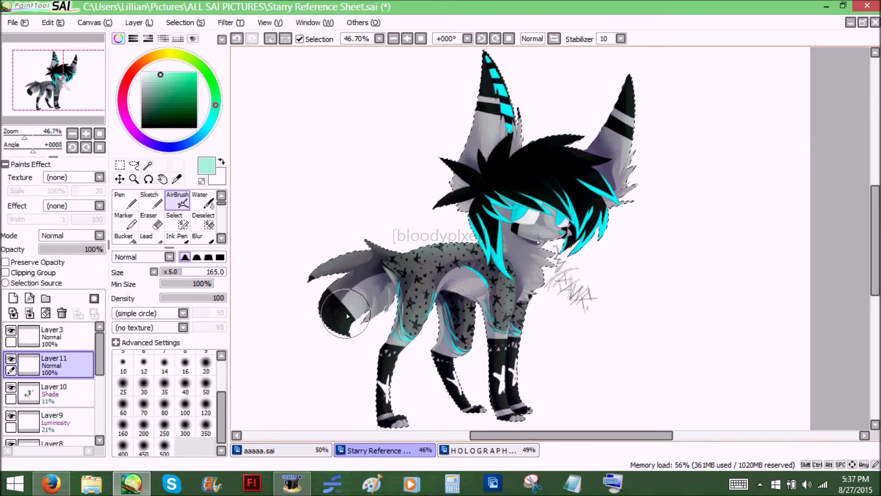
{"action": "key", "text": "ctrl+z"}
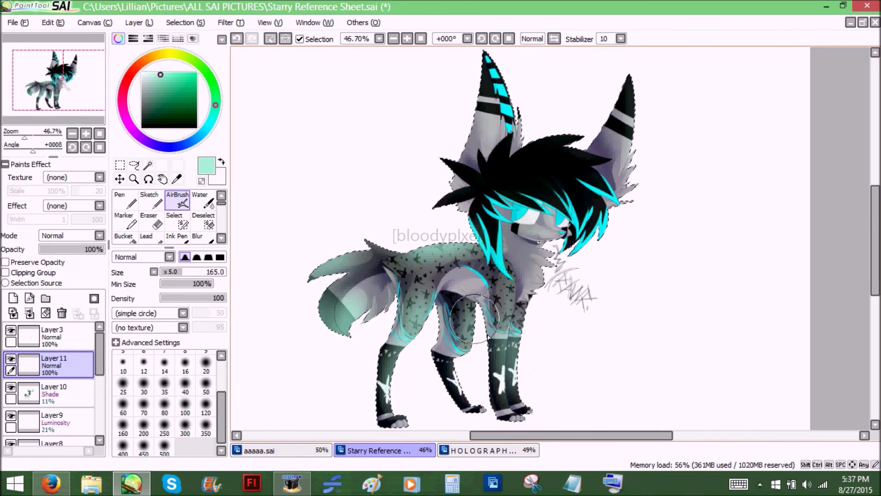
{"action": "key", "text": "ctrl+z"}
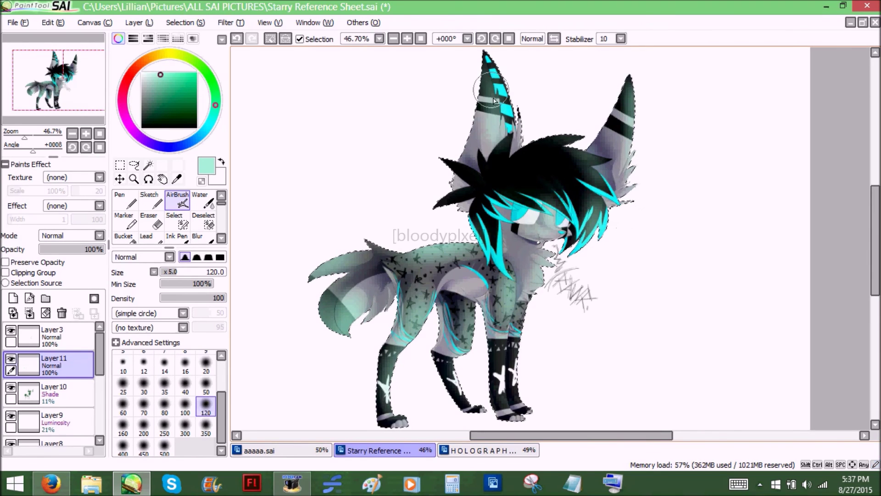
Set Layer11's blending mode to Luminosity and its opacity to 21%.
{"action": "left_click", "coordinate": [69, 236]}
{"action": "left_click", "coordinate": [61, 299]}
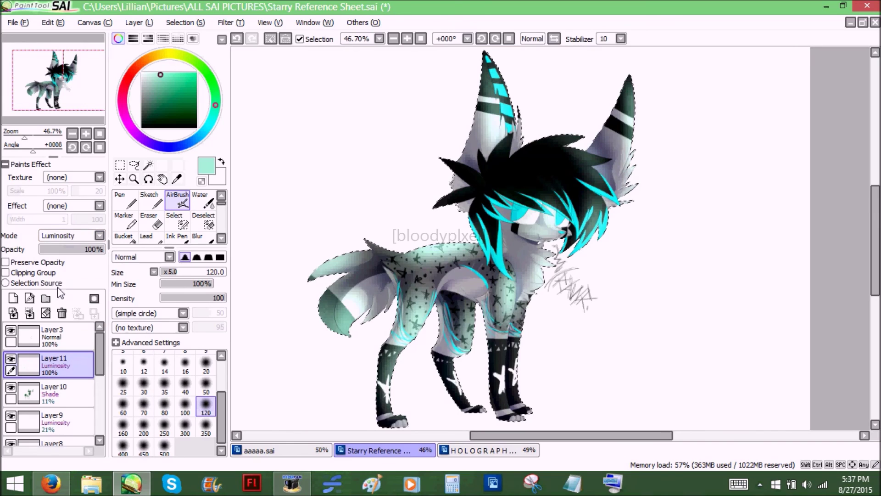
{"action": "left_click_drag", "start_coordinate": [58, 251], "coordinate": [53, 256]}
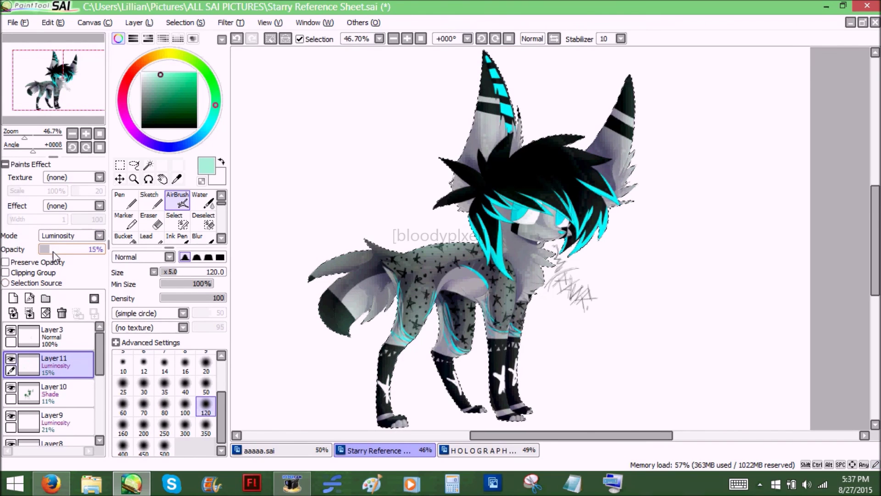
{"action": "left_click_drag", "start_coordinate": [53, 249], "coordinate": [54, 249]}
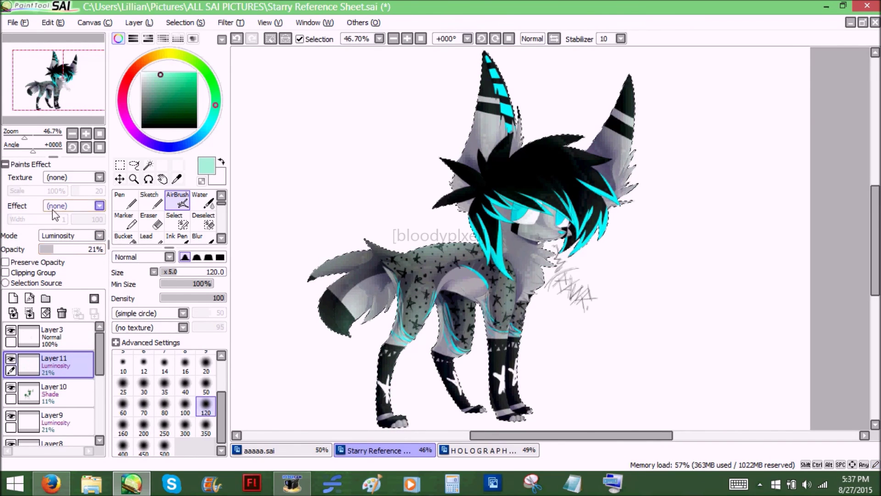
Clear the selection around the character and make Layer3 the active layer.
{"action": "left_click_drag", "start_coordinate": [25, 135], "coordinate": [22, 135]}
{"action": "left_click_drag", "start_coordinate": [49, 84], "coordinate": [50, 84]}
{"action": "key", "text": "ctrl+d"}
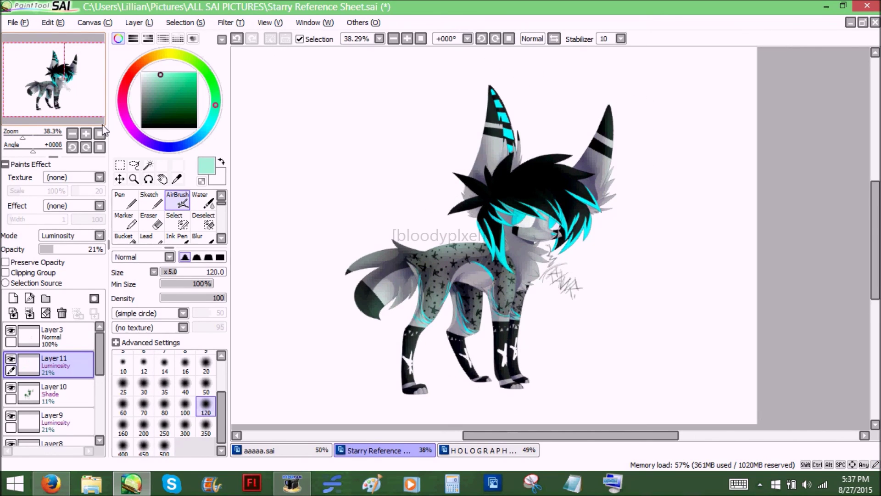
{"action": "left_click", "coordinate": [59, 339]}
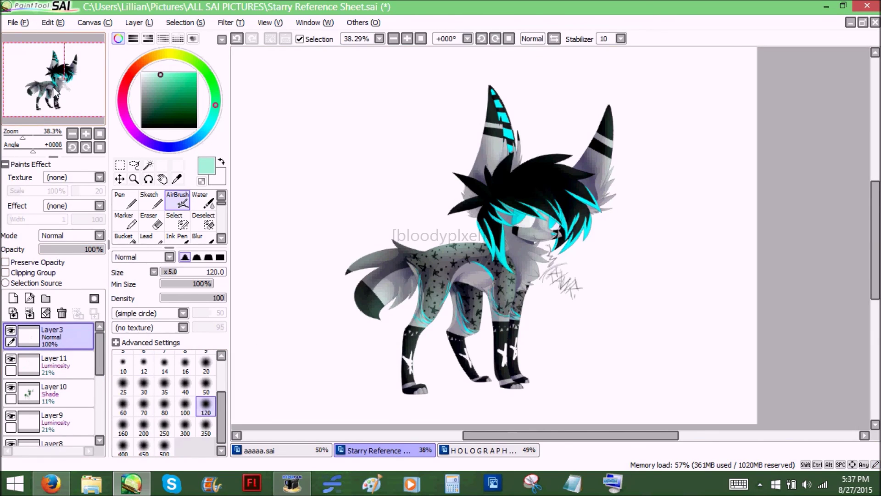
{"action": "left_click_drag", "start_coordinate": [46, 78], "coordinate": [45, 79]}
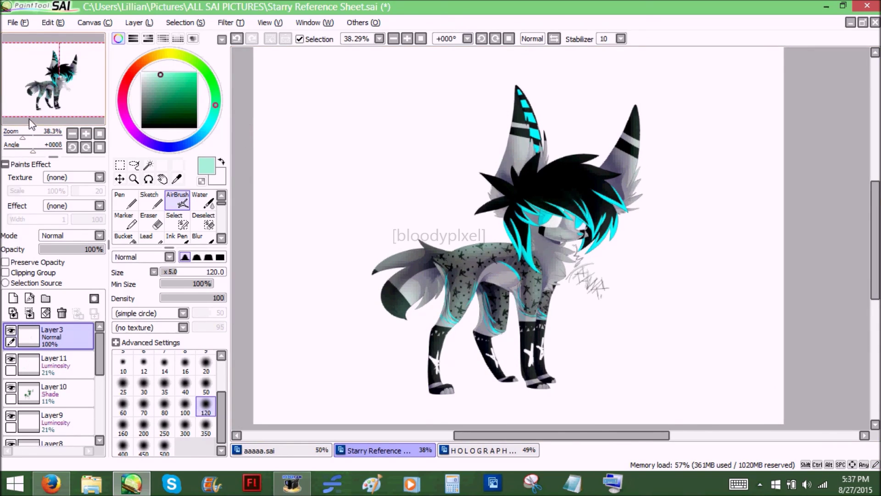
{"action": "left_click_drag", "start_coordinate": [22, 136], "coordinate": [23, 136]}
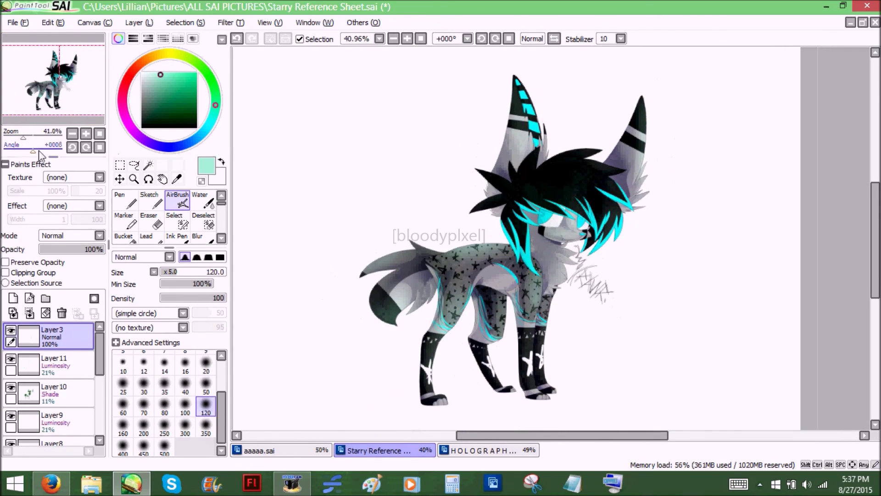
{"action": "left_click", "coordinate": [49, 81]}
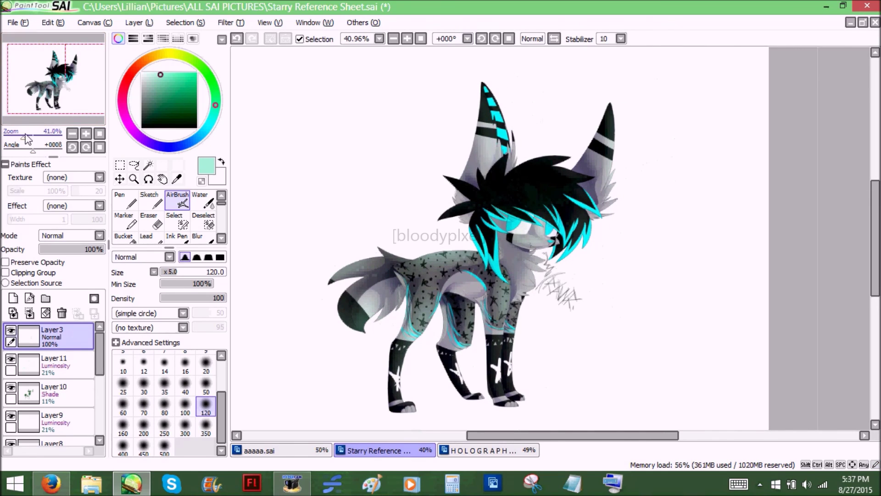
{"action": "left_click", "coordinate": [44, 105]}
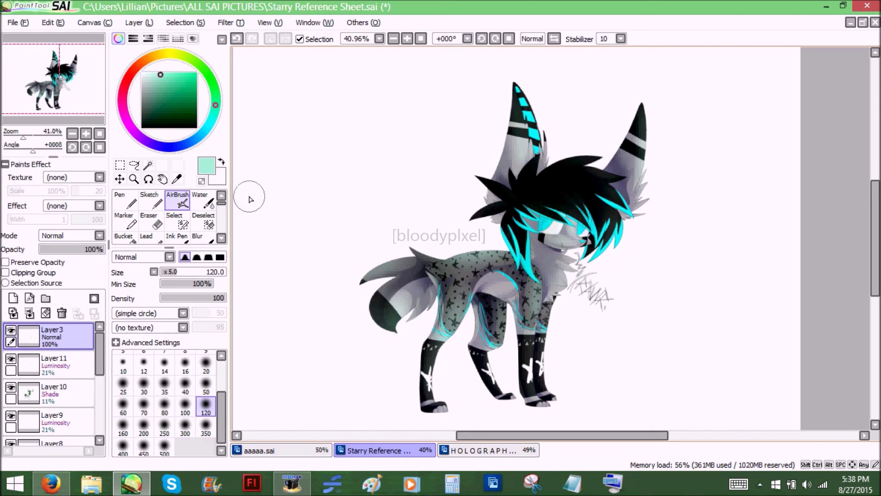
{"action": "left_click_drag", "start_coordinate": [51, 93], "coordinate": [60, 91]}
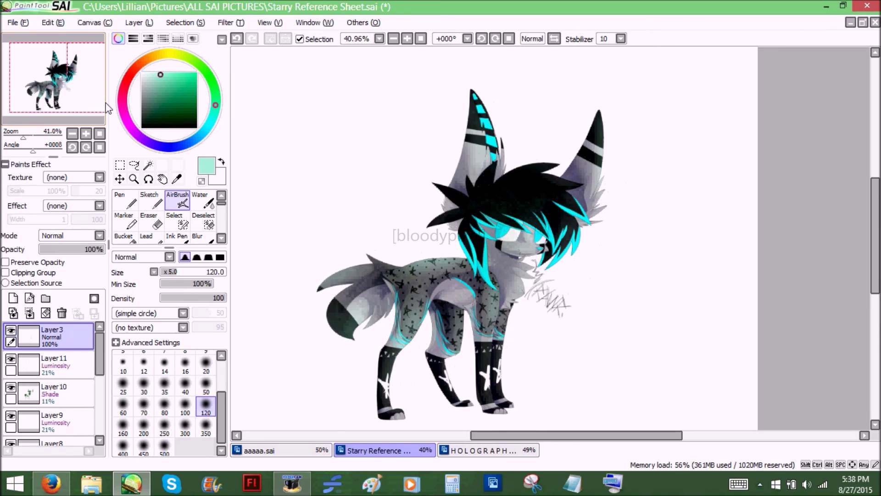